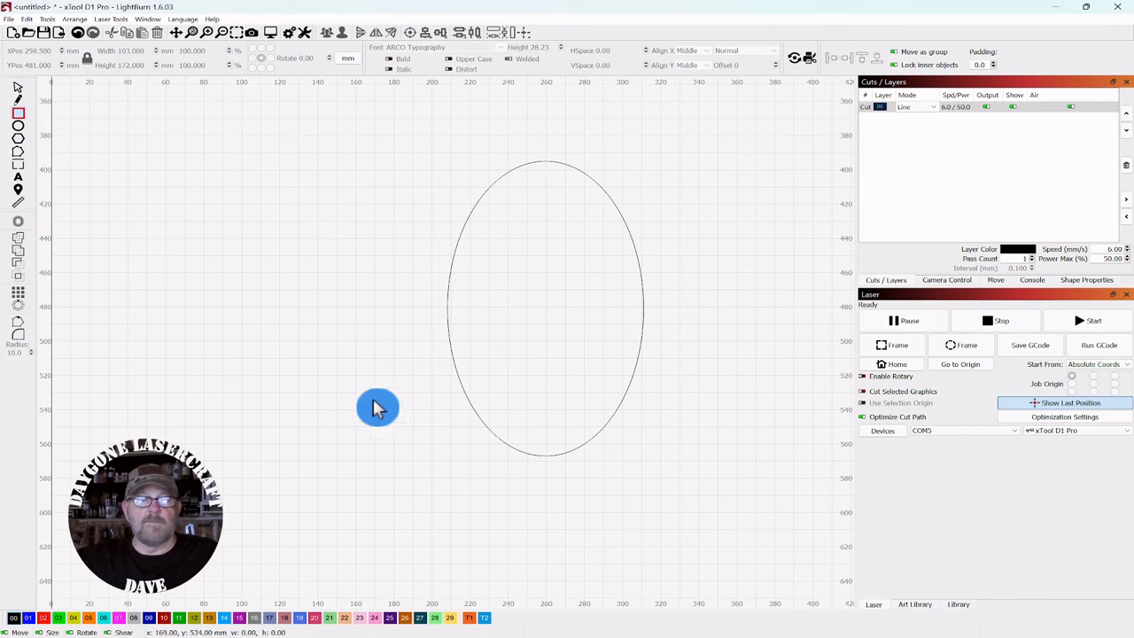
- Draw a rectangle about 194 × 50 mm across the ellipse's lower end and subtract it from the ellipse
left_click_drag(370, 391, 739, 476)
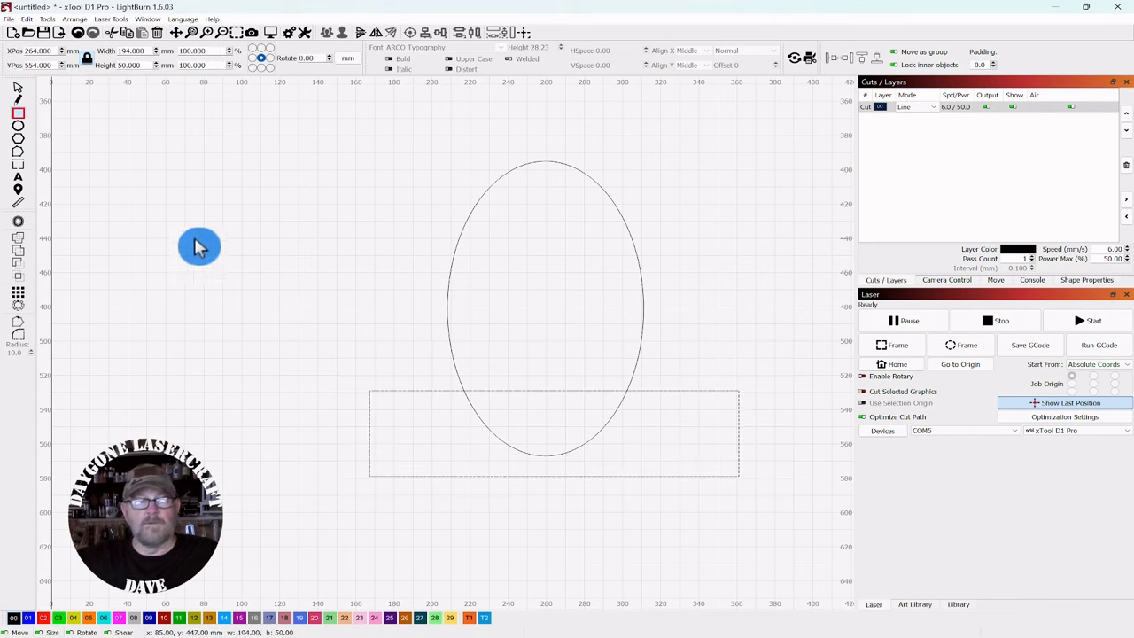
left_click(19, 93)
left_click_drag(680, 165, 413, 455)
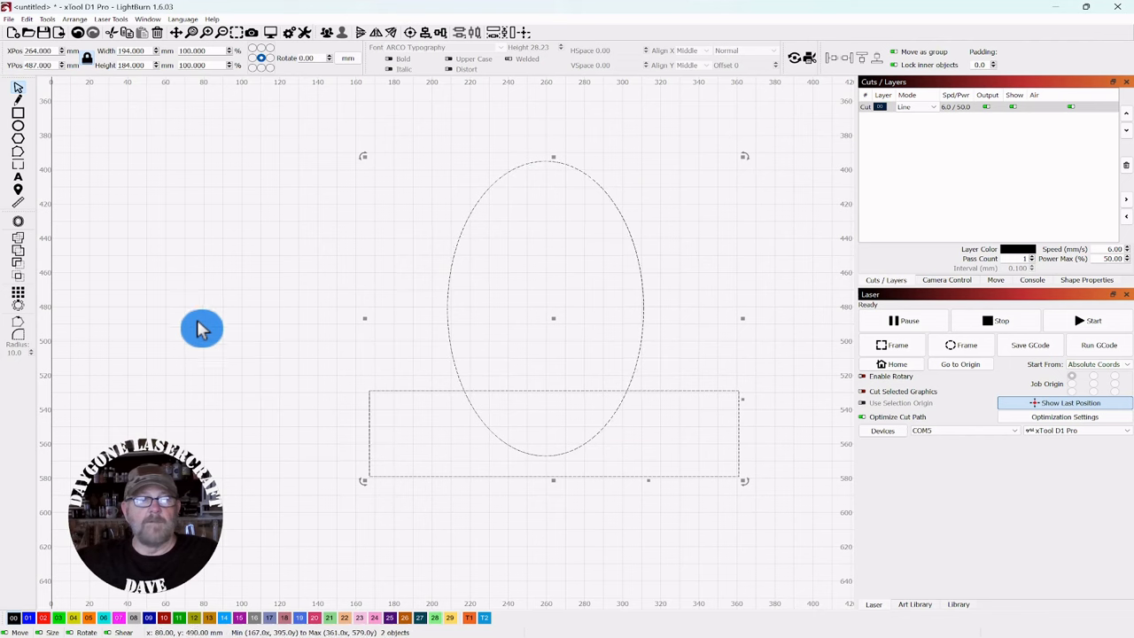
left_click(18, 264)
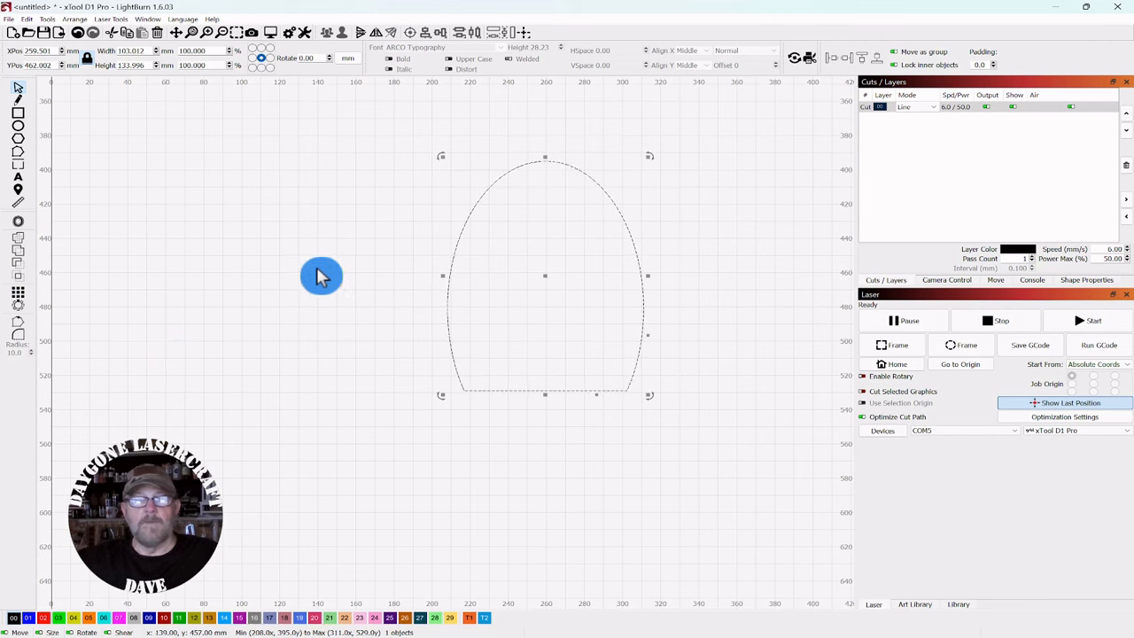
right_click(547, 276)
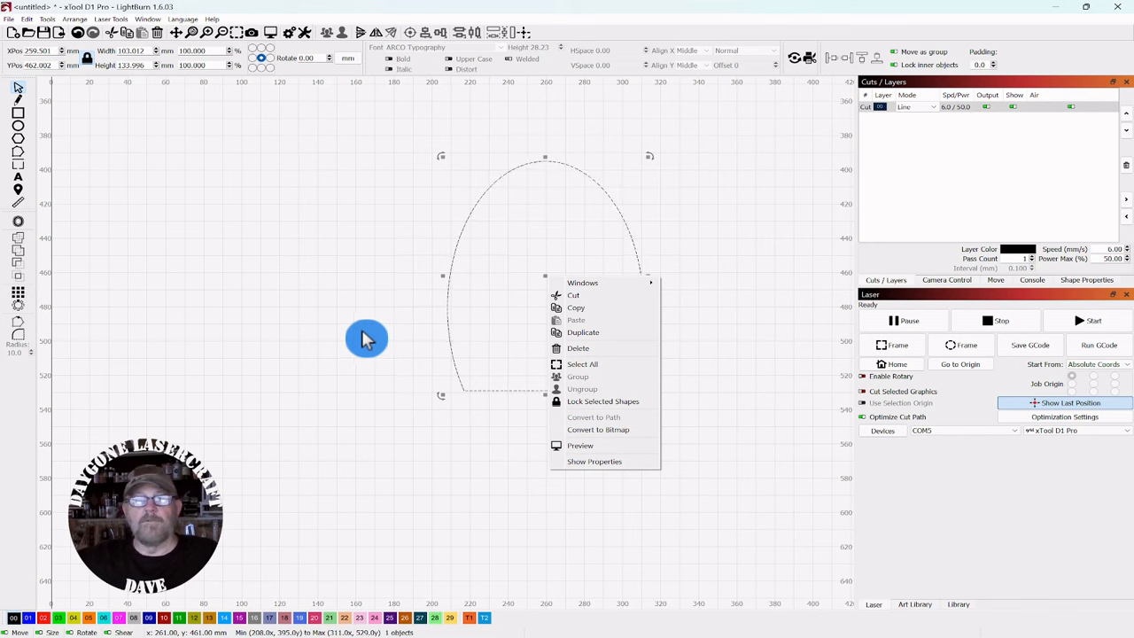
left_click(365, 302)
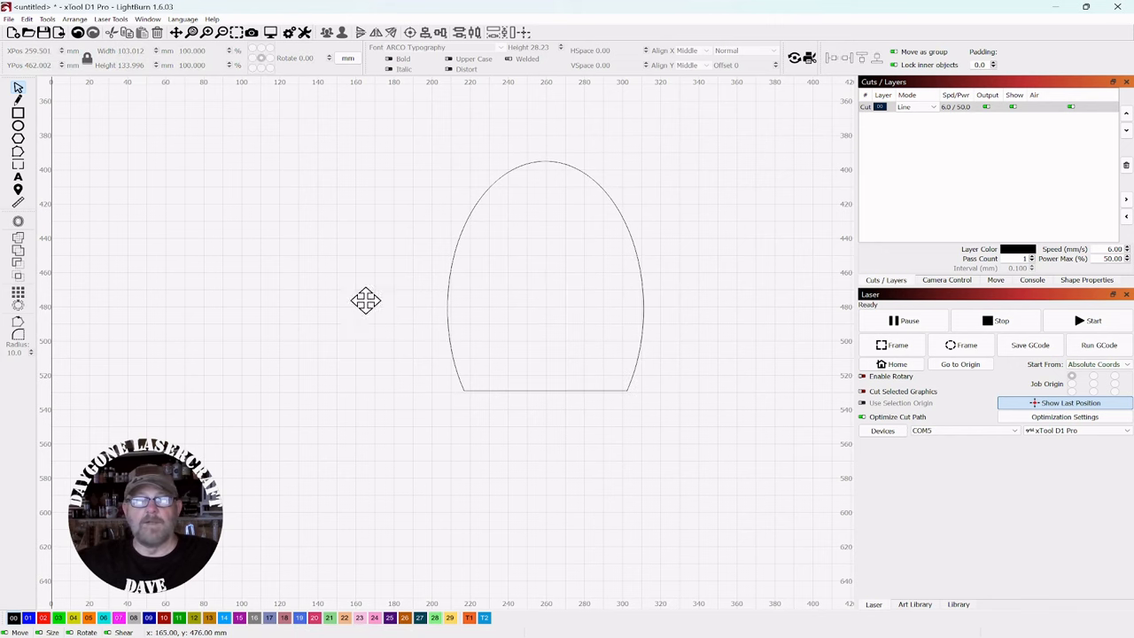
left_click(489, 322)
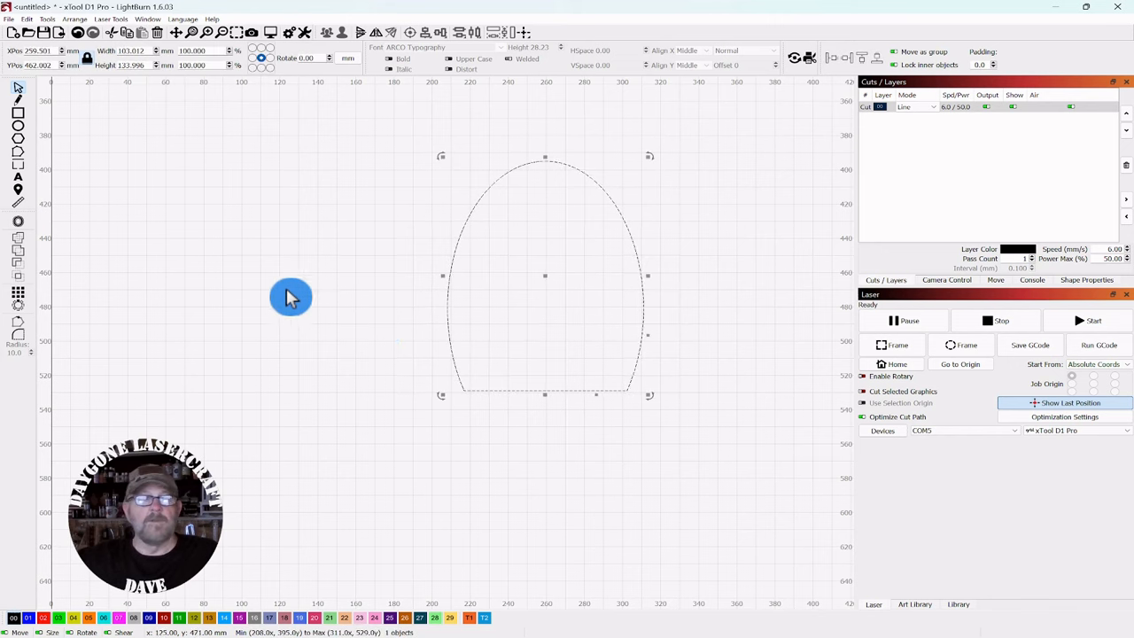
- Deform the cut ellipse with the 16-point grid, pulling both lower corners outward and down until it is about 119 × 159 mm
left_click(47, 19)
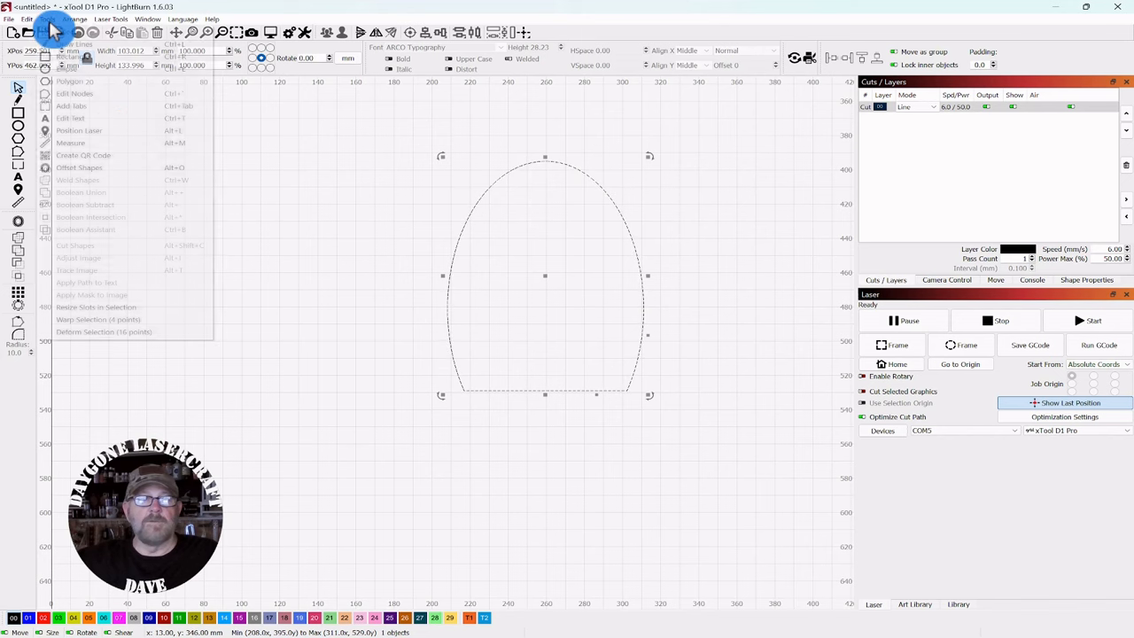
left_click(107, 332)
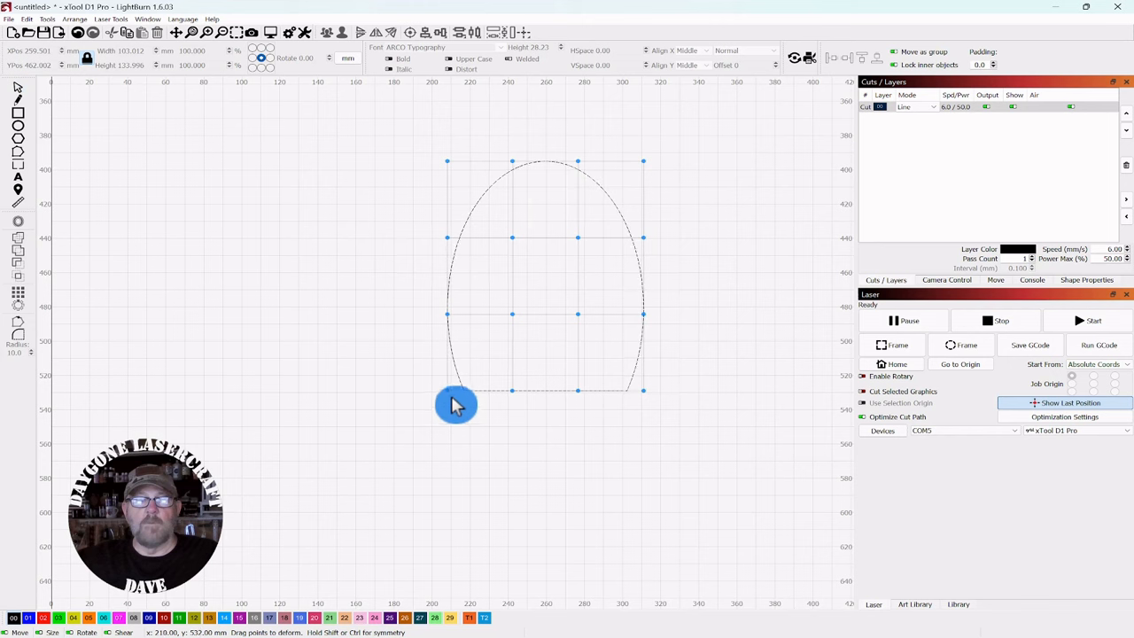
left_click_drag(446, 390, 450, 404)
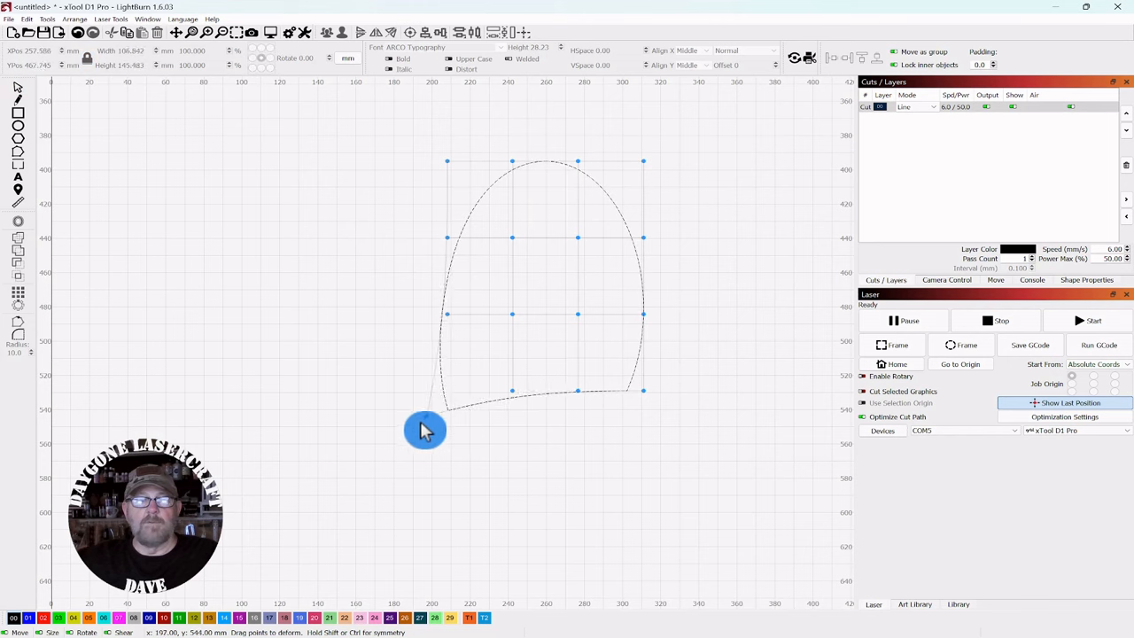
left_click_drag(417, 455, 410, 445)
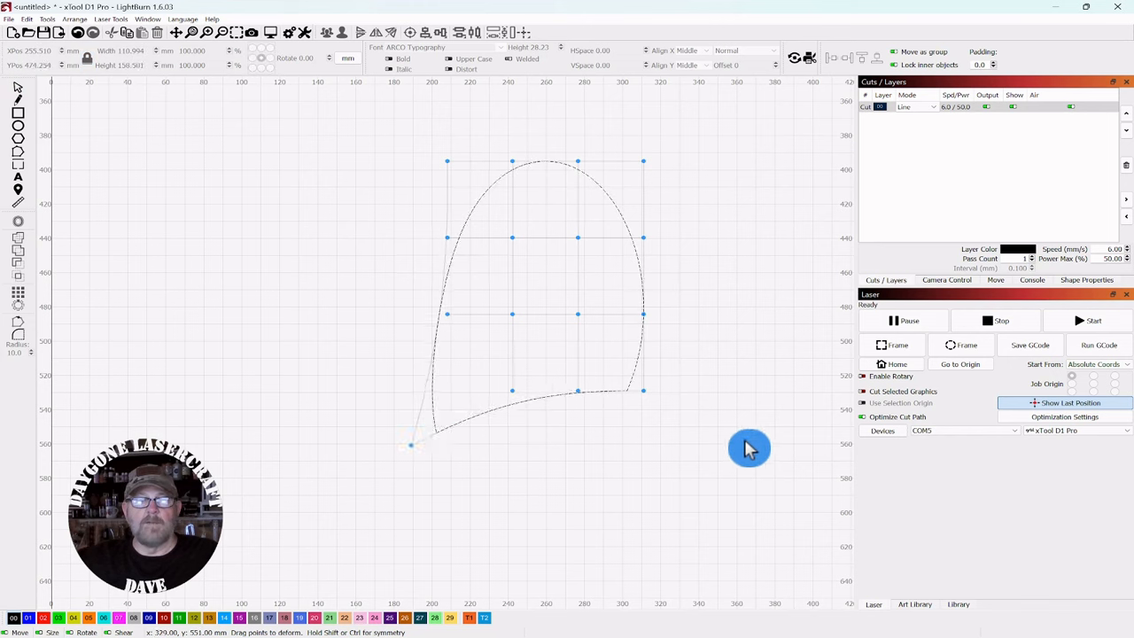
left_click_drag(643, 391, 678, 441)
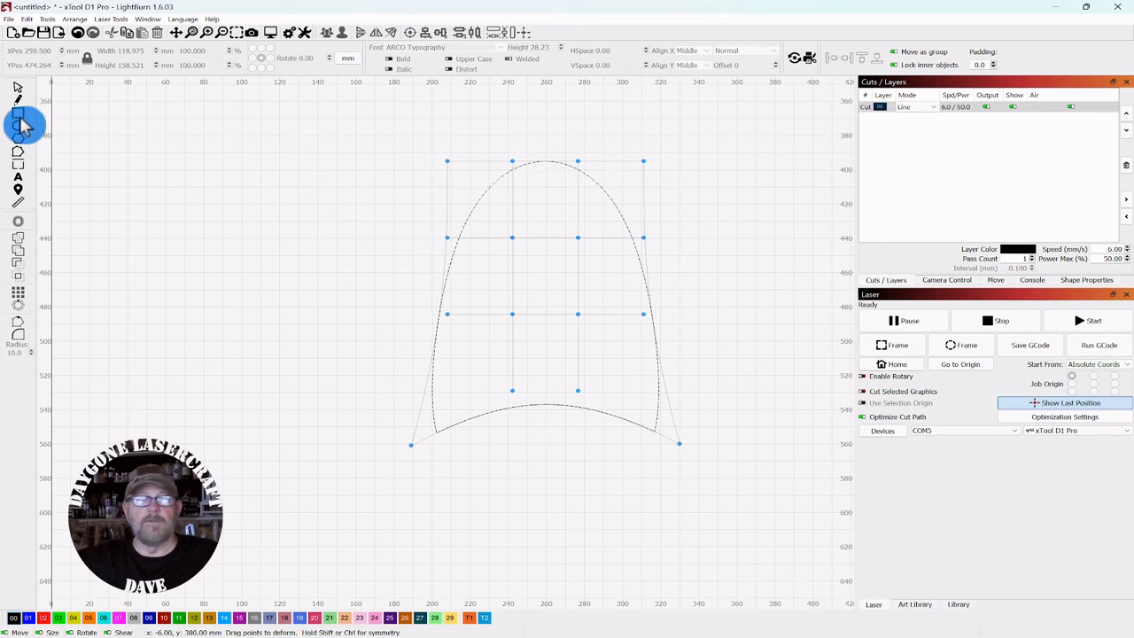
left_click(18, 91)
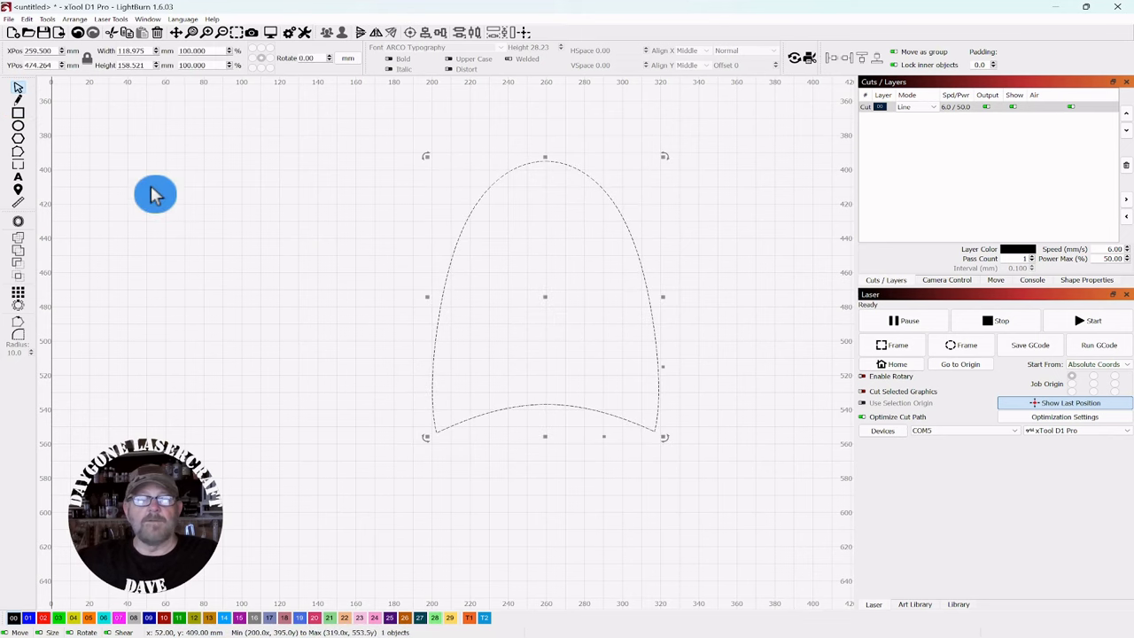
- Edit the outline's nodes, pulling the middle node of the bottom curve down about 19 mm to Y 556 mm
left_click(436, 302)
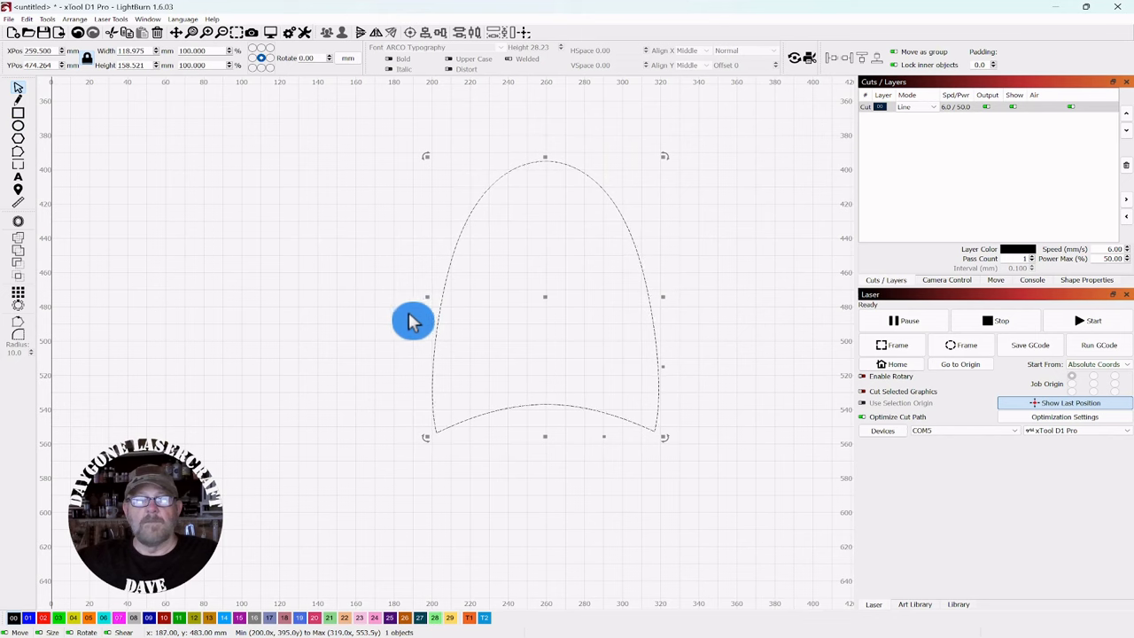
left_click(17, 154)
left_click_drag(373, 339, 367, 313)
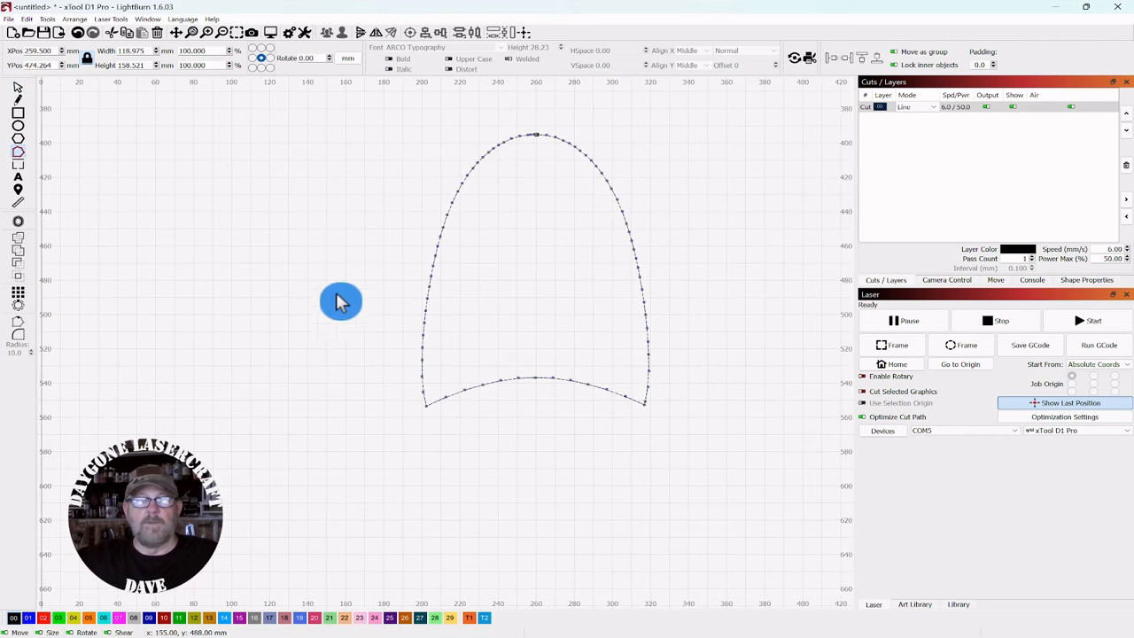
mouse_move(316, 273)
left_mouse_down()
mouse_move(422, 235)
mouse_move(289, 274)
mouse_move(333, 308)
mouse_move(322, 263)
left_mouse_up()
scroll(327, 270, "up", 3)
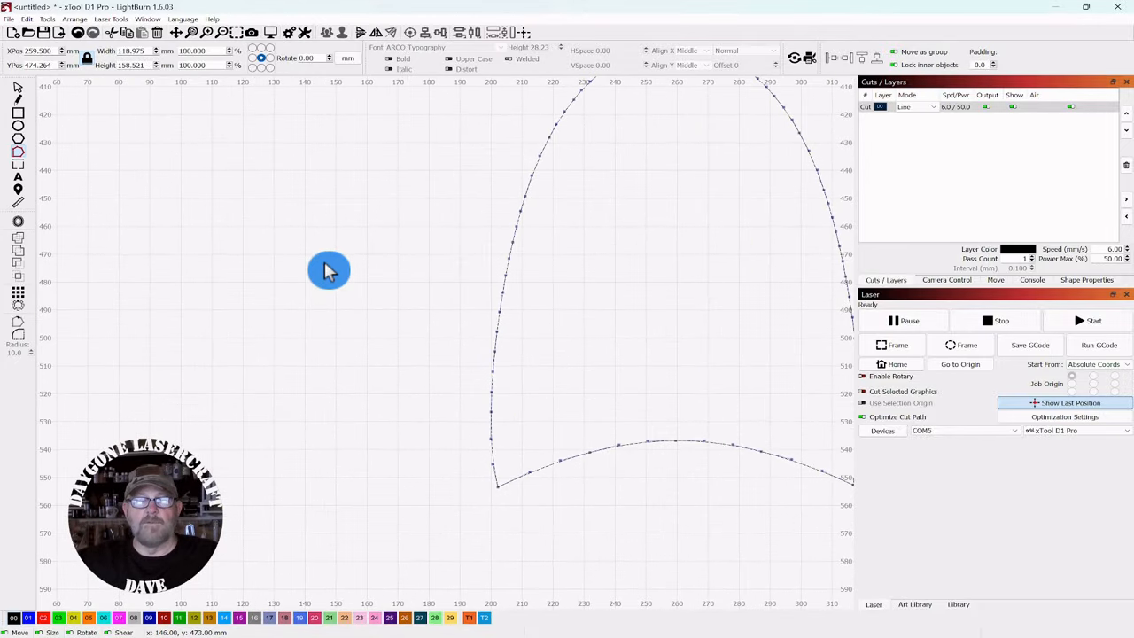
scroll(327, 270, "down", 2)
scroll(375, 336, "up", 1)
left_click_drag(375, 336, 309, 265)
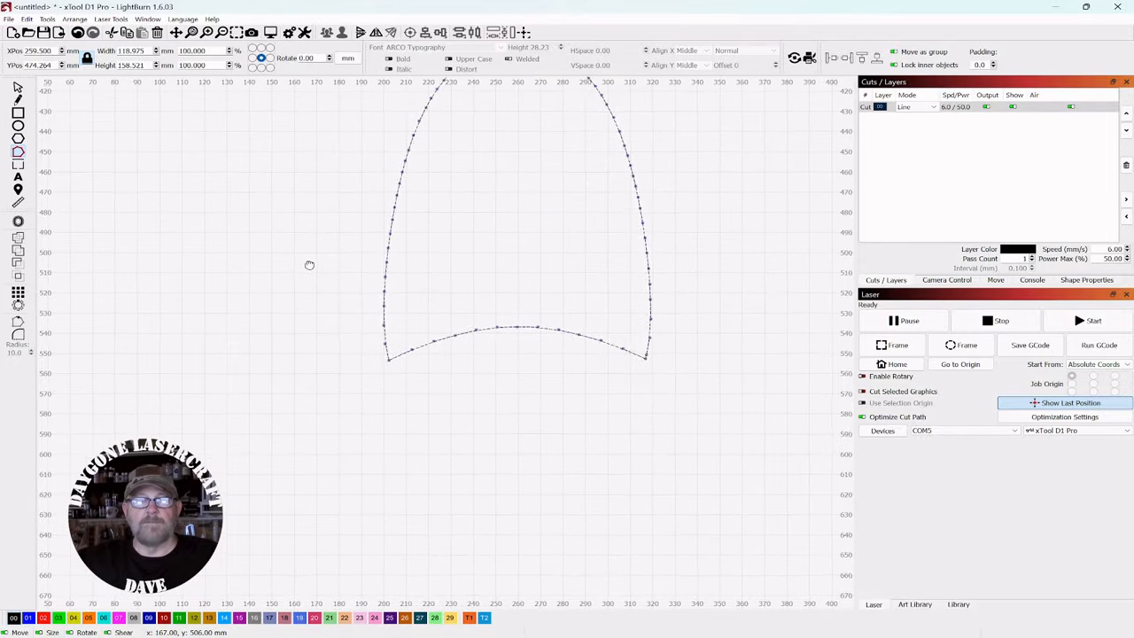
scroll(317, 271, "up", 5)
left_click_drag(337, 329, 117, 136)
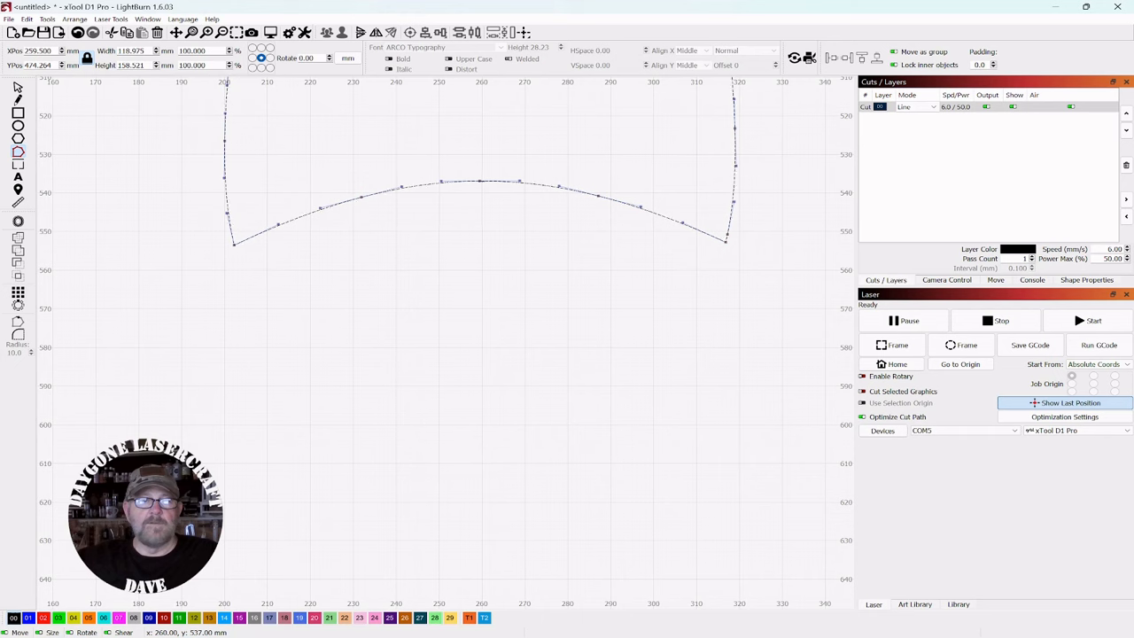
left_click_drag(481, 180, 486, 204)
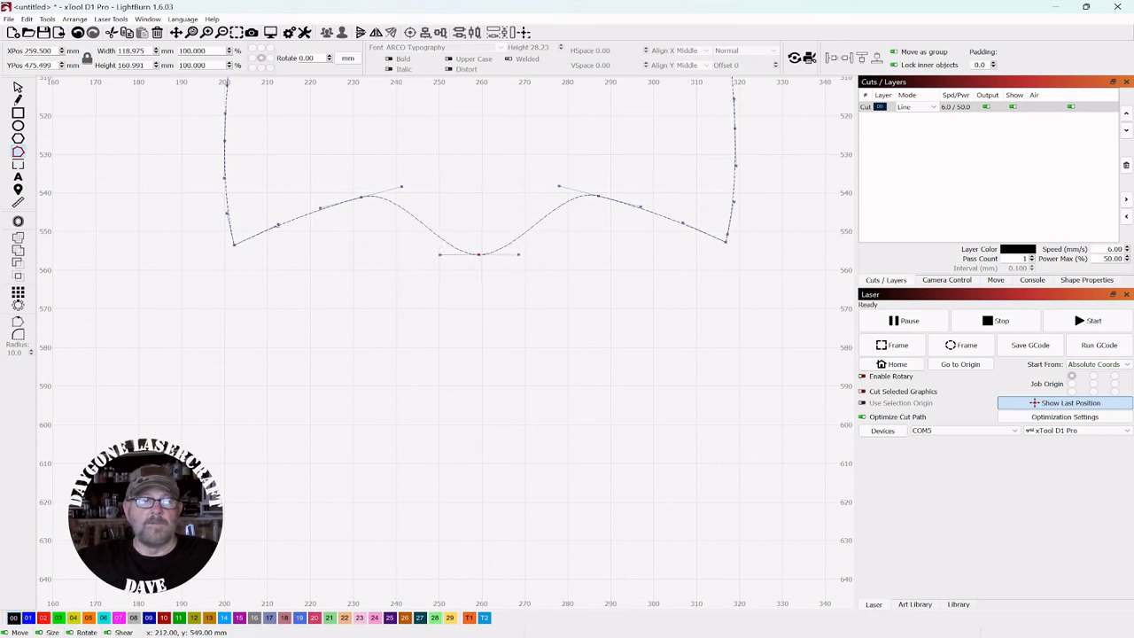
- Reshape the bottom edge's curve handles so a rounded lobe hangs down at each side of the centre wave
left_click_drag(285, 287, 231, 347)
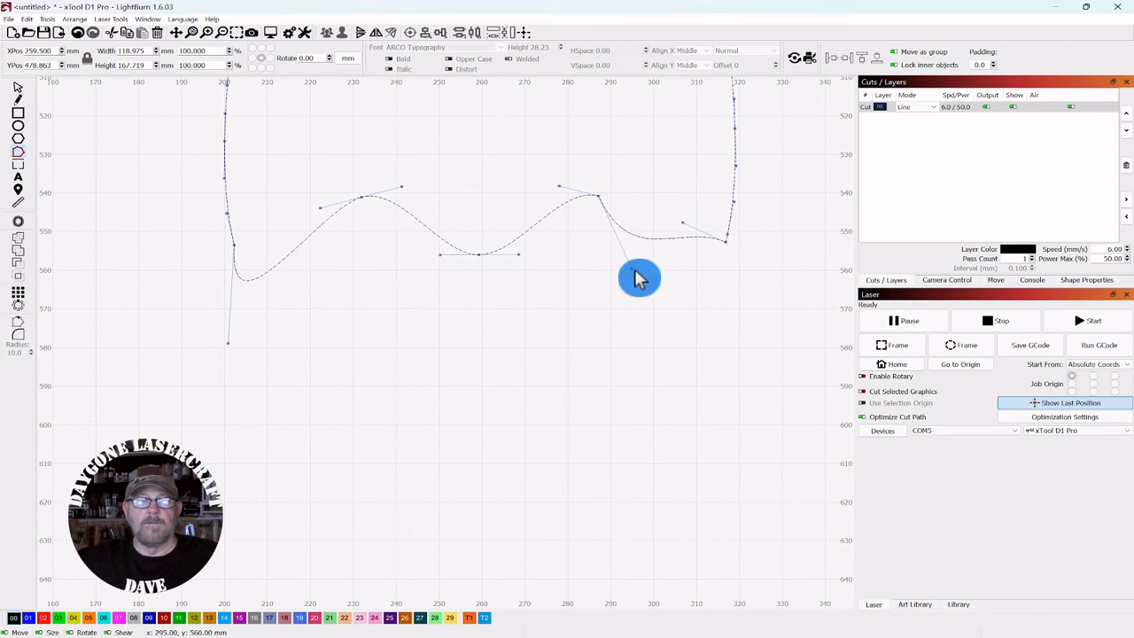
left_click_drag(634, 271, 673, 306)
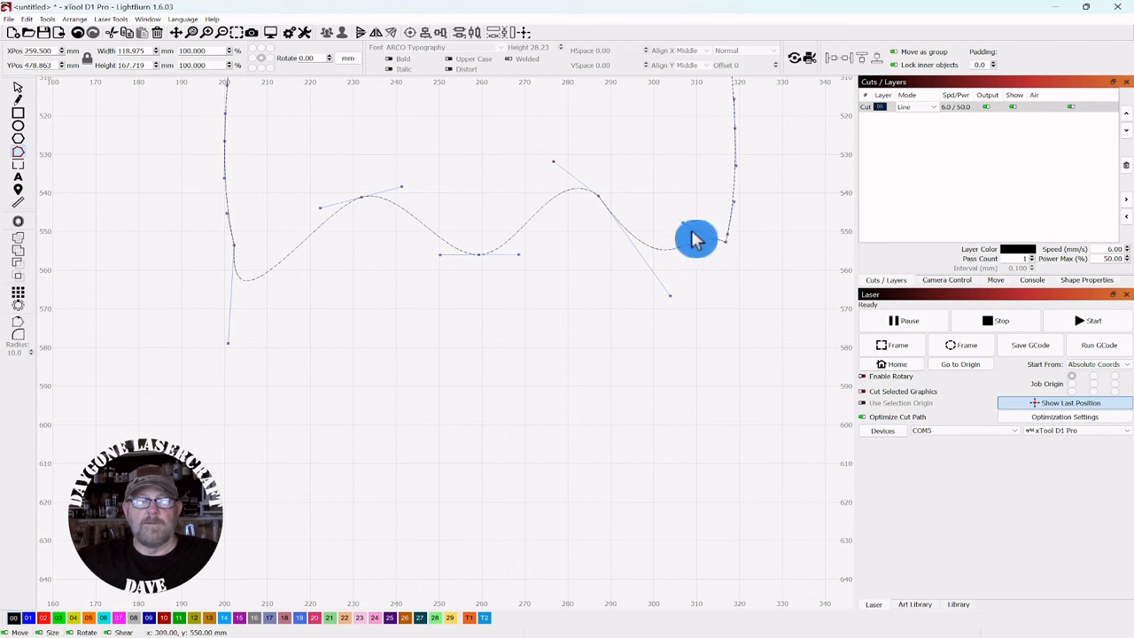
left_click_drag(686, 270, 700, 370)
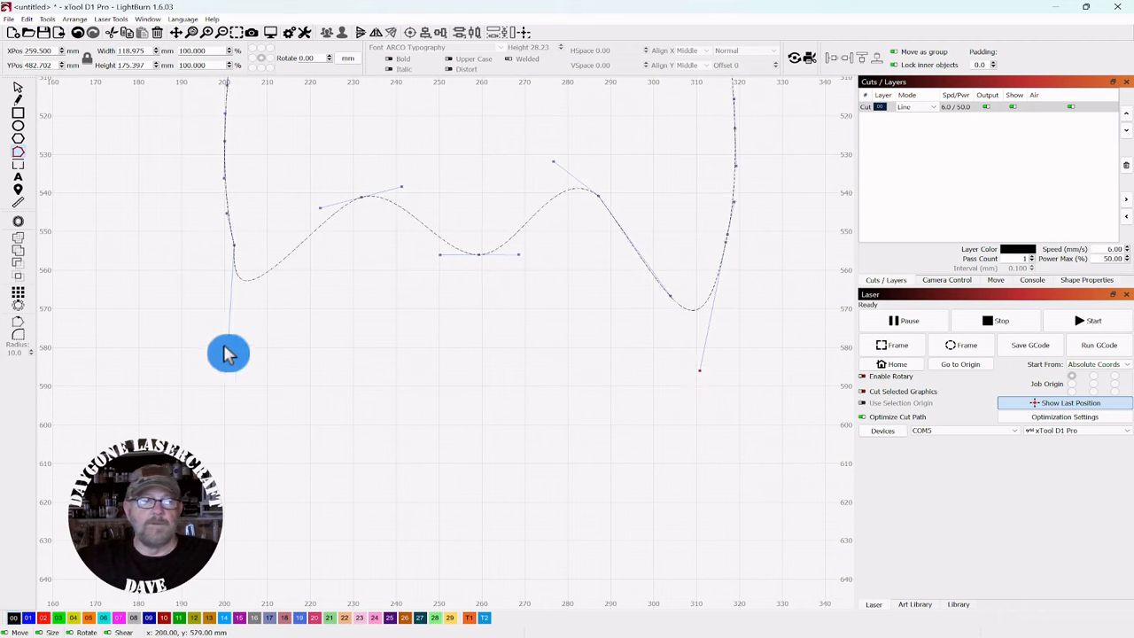
left_click_drag(229, 344, 256, 376)
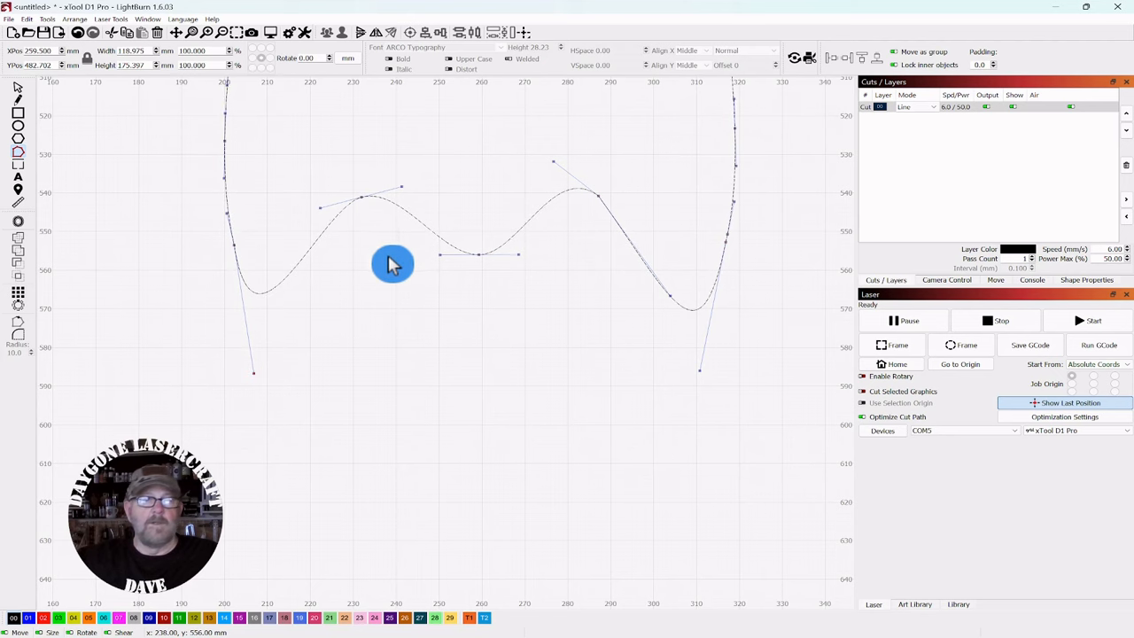
scroll(399, 265, "up", 1)
scroll(400, 268, "down", 4)
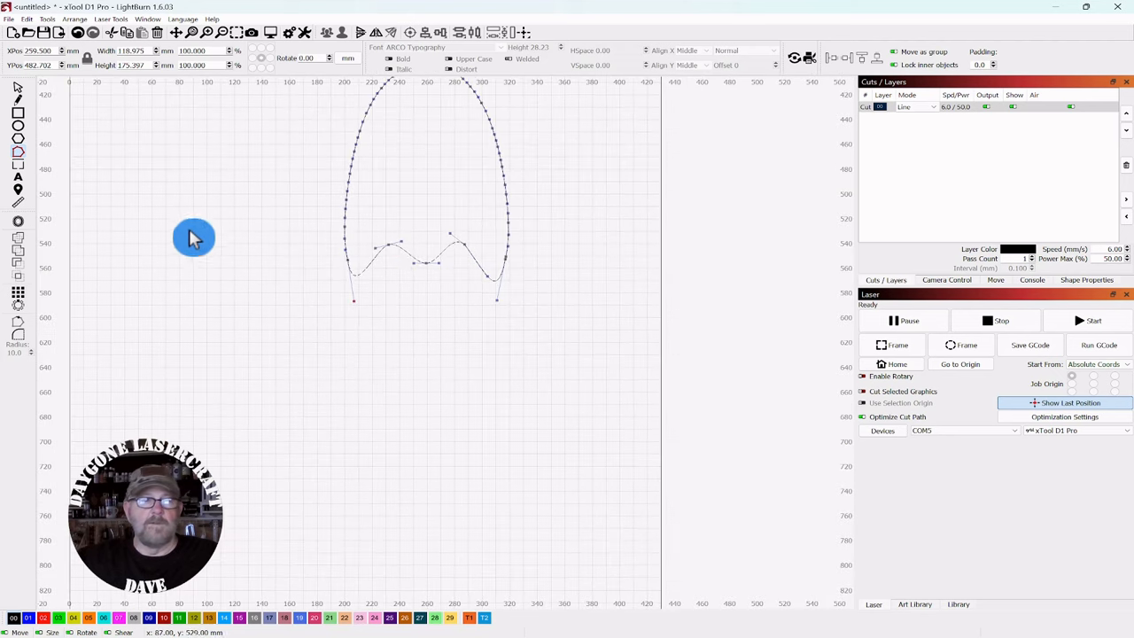
left_click(12, 89)
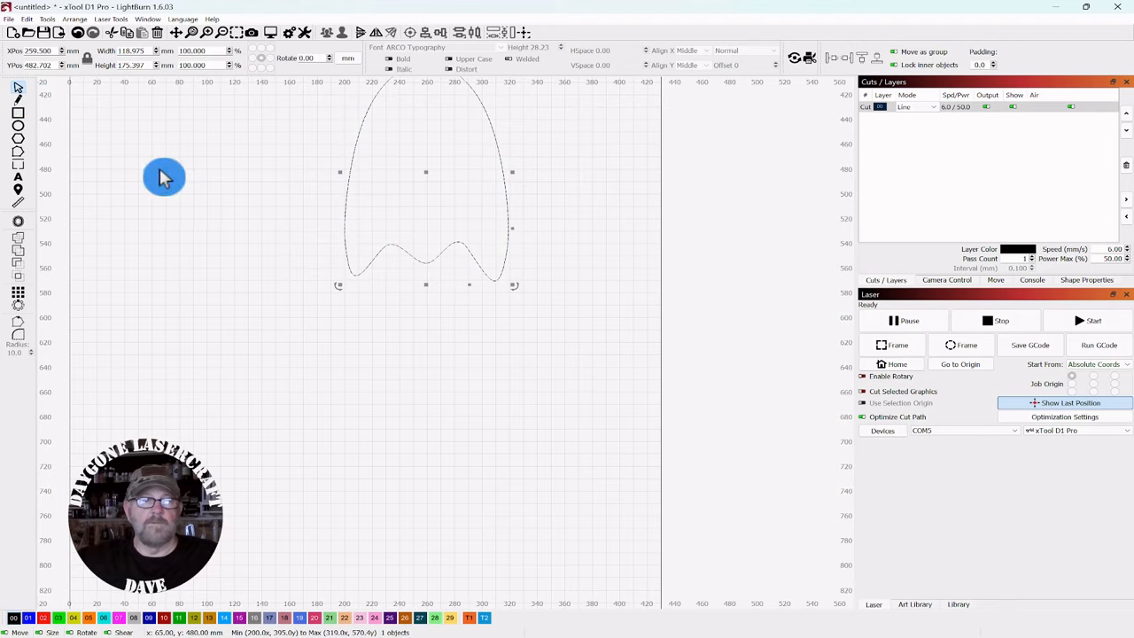
left_click_drag(162, 175, 216, 259)
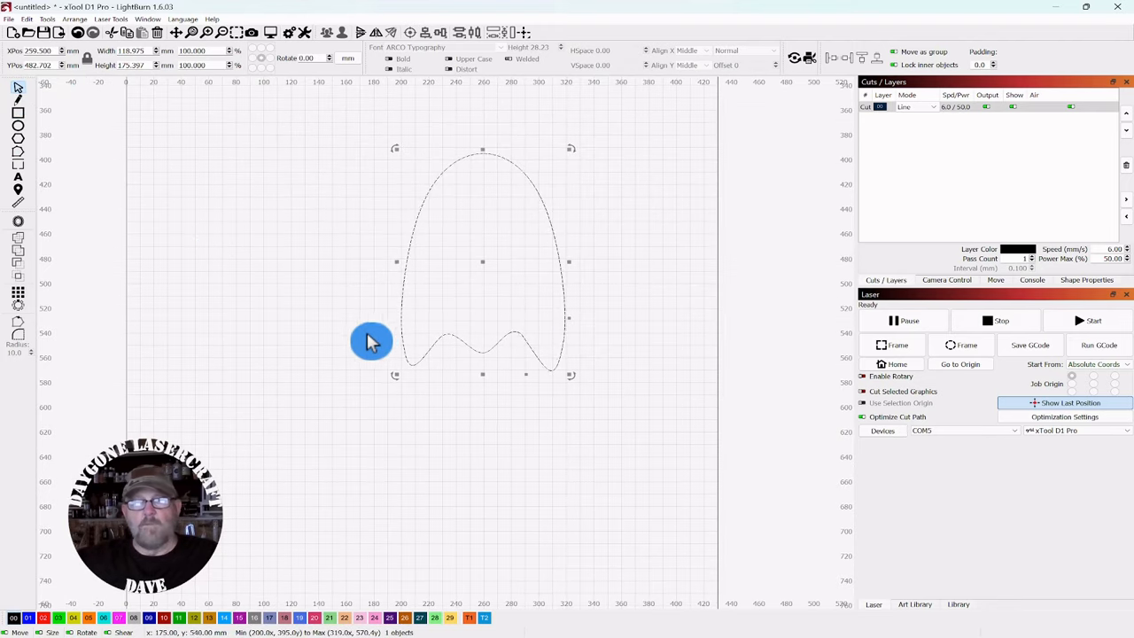
- Deform the ghost outline with the 16-point grid, stretching both lower corners outward and down to about 130 × 188 mm overall
left_click(48, 20)
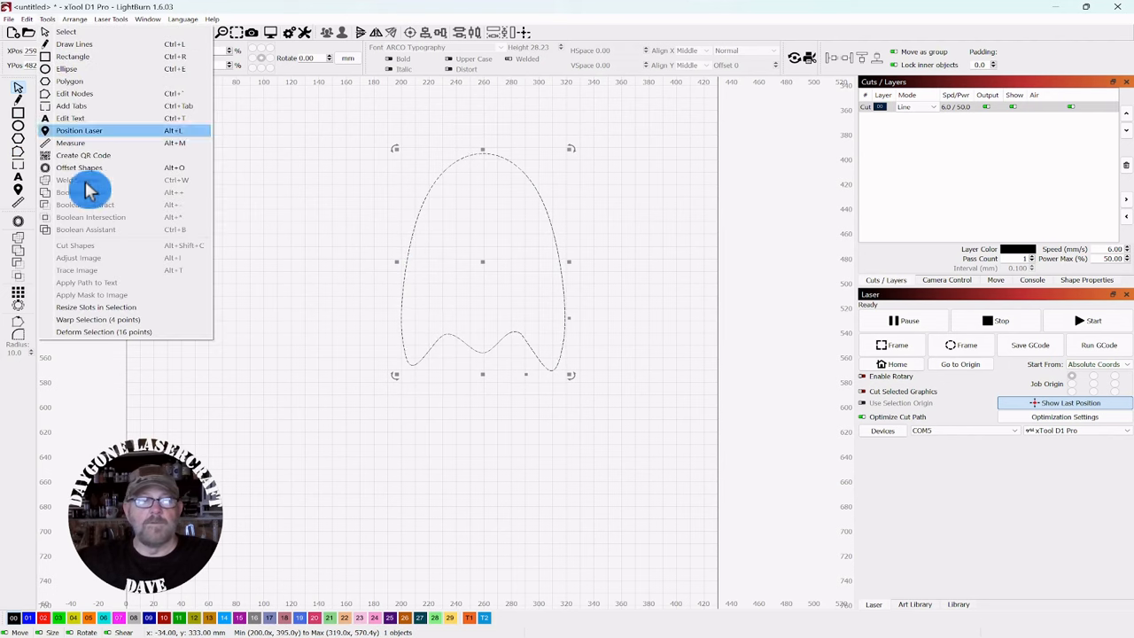
left_click(85, 332)
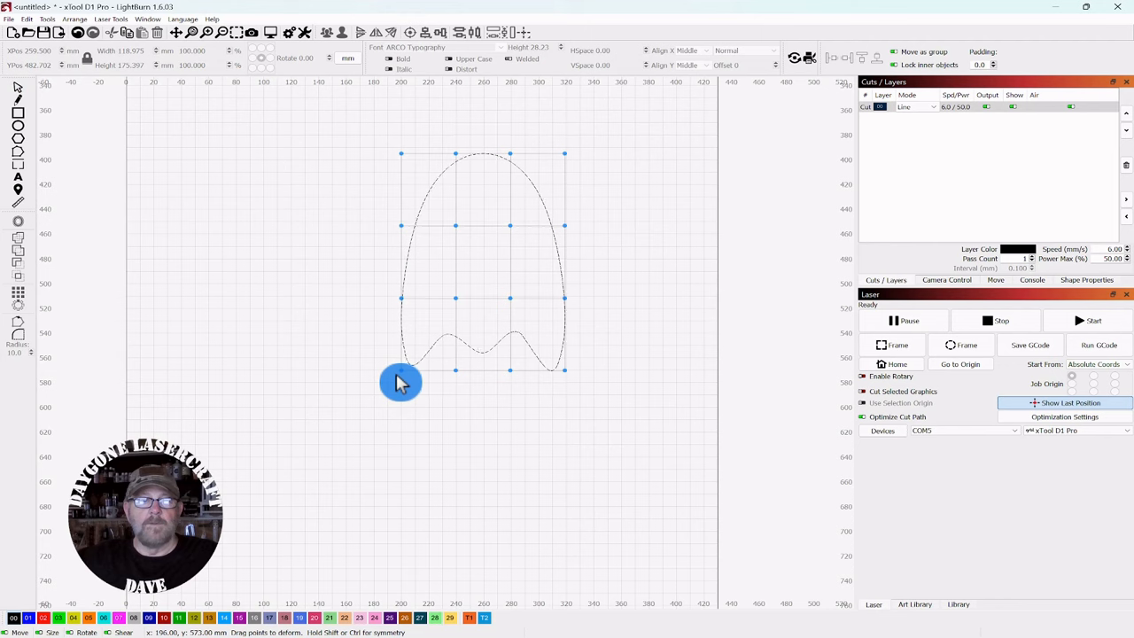
left_click_drag(382, 390, 389, 397)
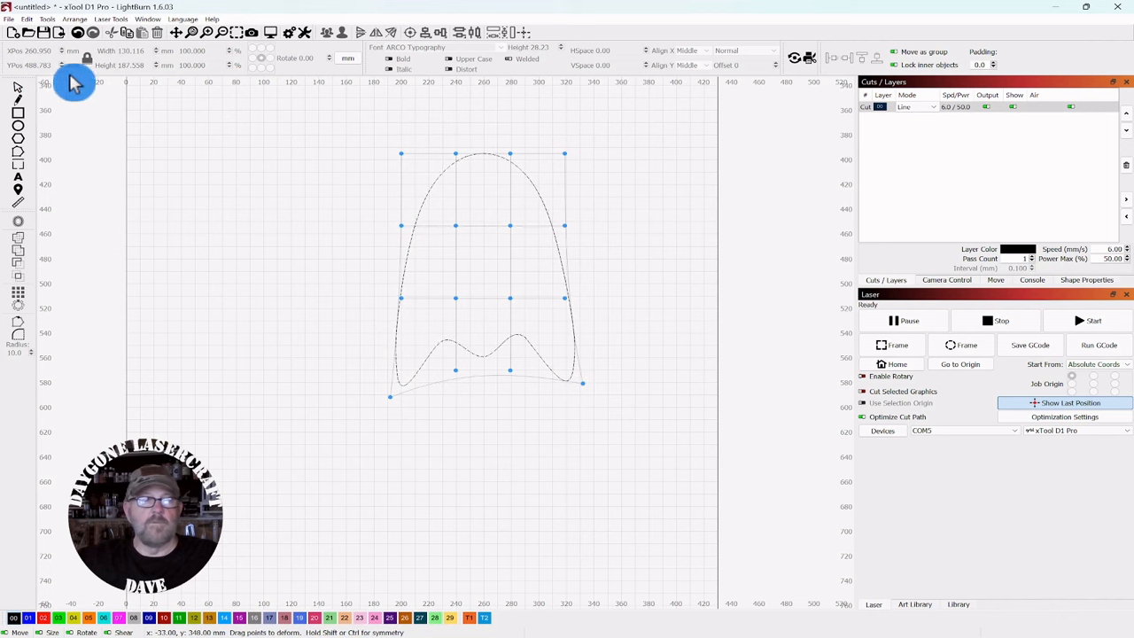
left_click(19, 88)
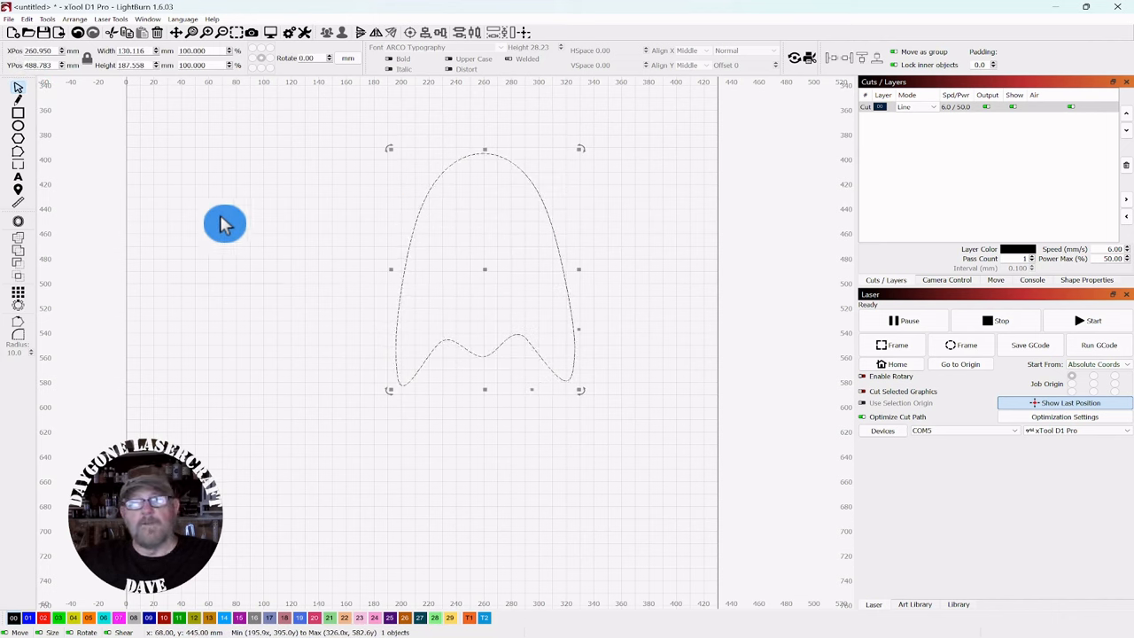
left_click(260, 181)
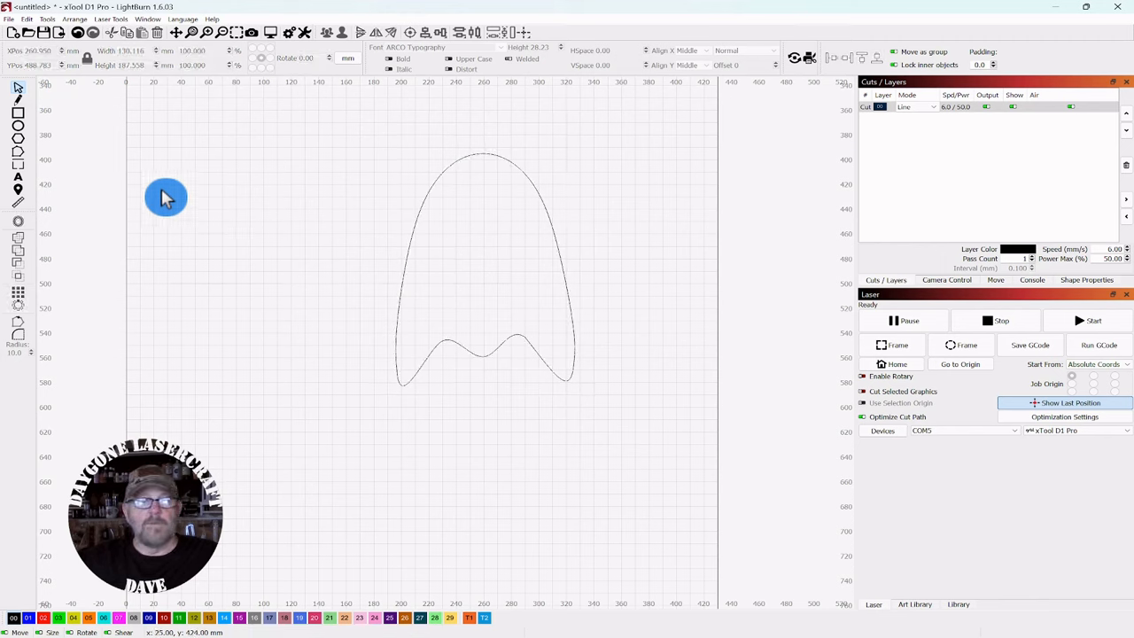
- Draw a circle about 21 mm in diameter as the ghost's left eye in the upper part of the body
left_click(19, 128)
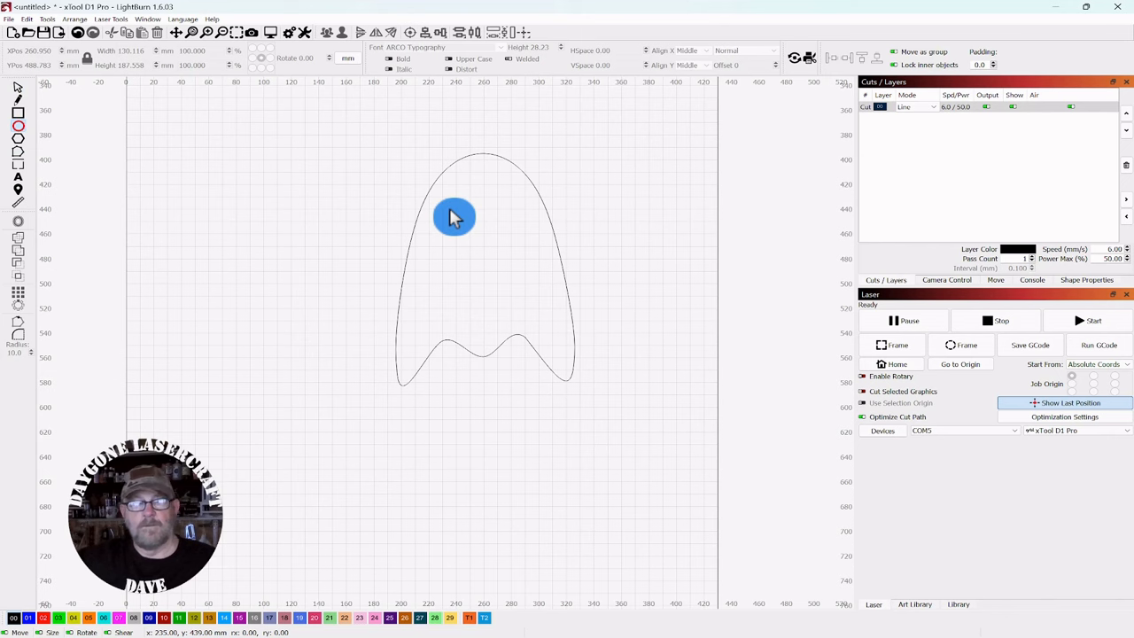
left_click_drag(451, 203, 480, 230)
left_click(18, 91)
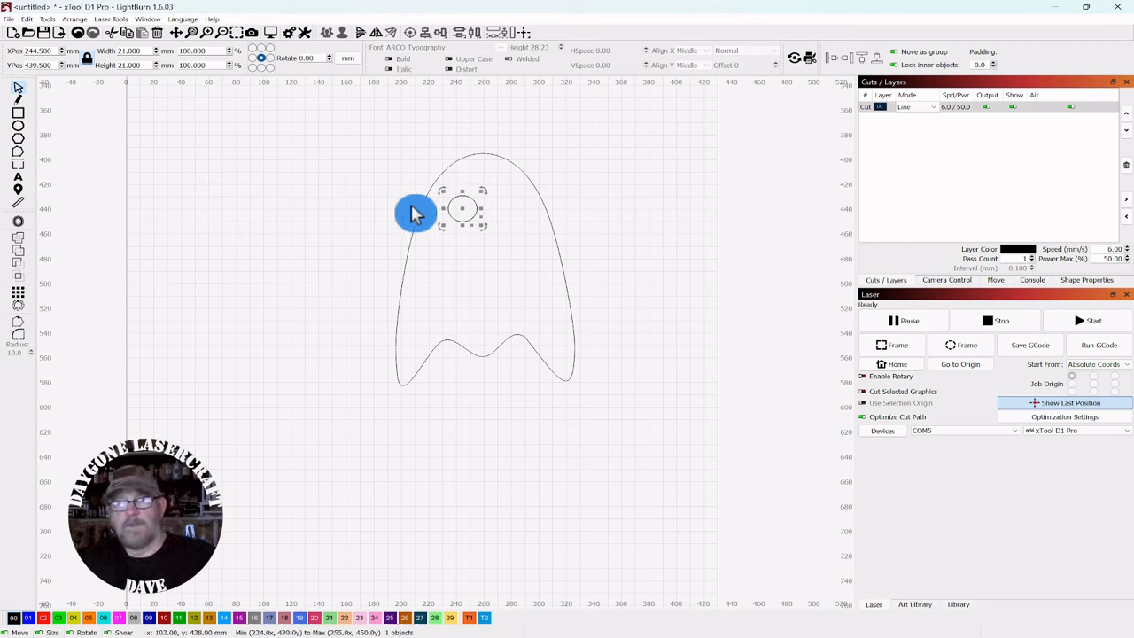
- Duplicate the eye circle and shift the copy about 35 mm to the right as the second eye
key("ctrl+v")
key("Right")
key("Right")
key("Right")
key("Right")
key("Right")
key("Right")
key("Right")
key("Right")
key("Right")
key("Right")
key("Right")
key("Right")
key("Right")
key("Right")
key("Right")
key("Right")
key("Right")
key("Right")
key("Right")
key("Right")
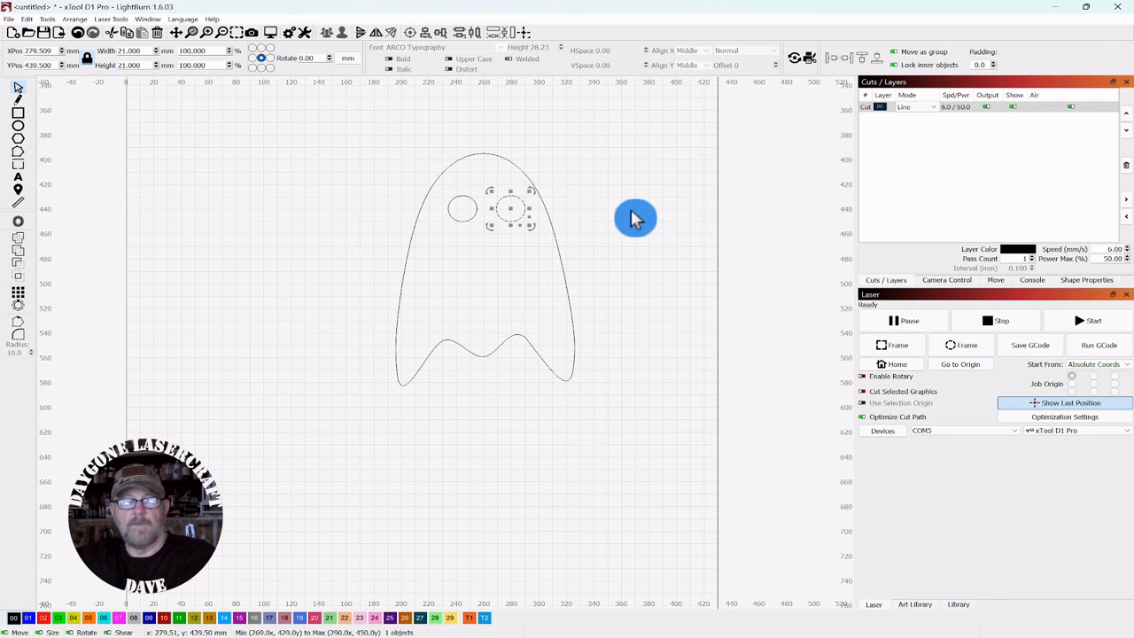
- Select both eye circles and move them slightly left and down, centring the pair at X 260, Y 442 mm
left_click(342, 198)
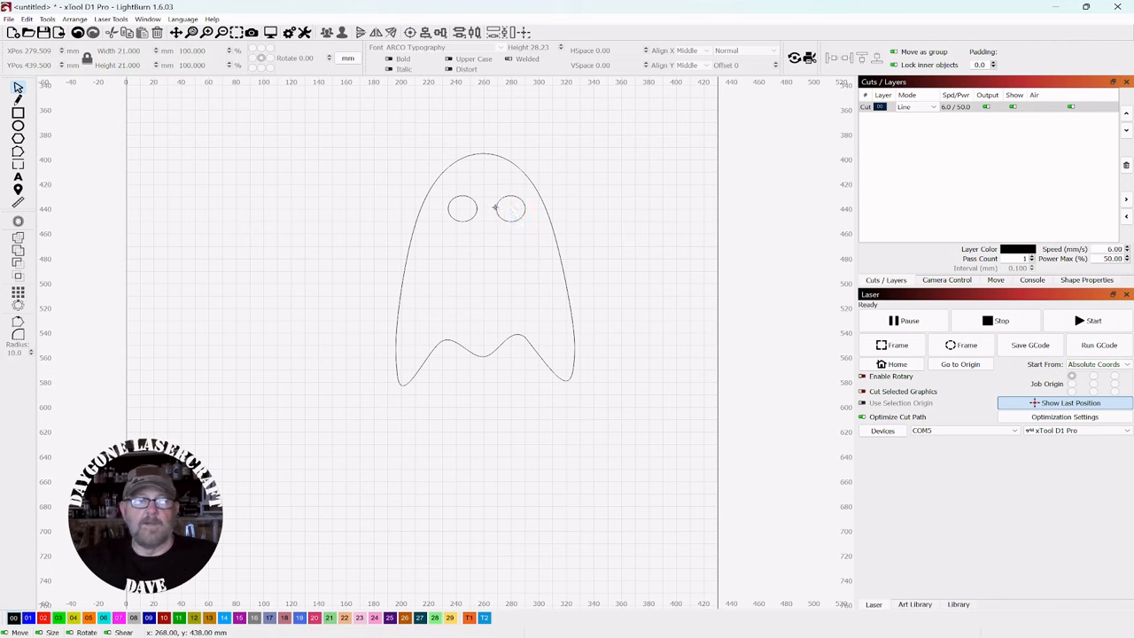
left_click_drag(504, 193, 489, 220)
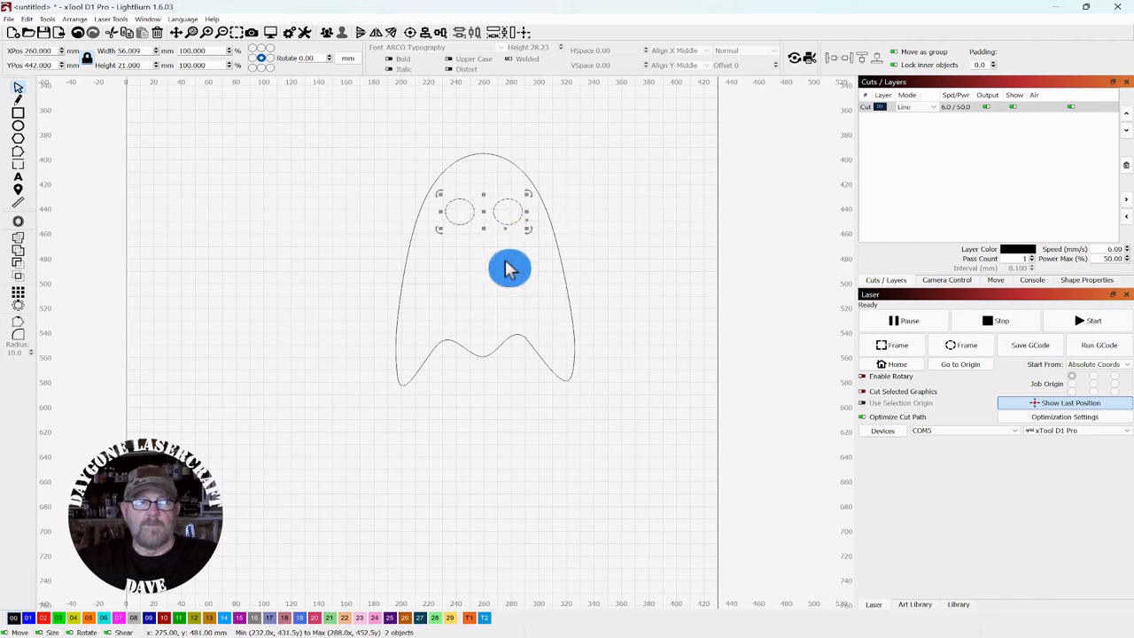
- Draw an upright ellipse about 19 × 46 mm as the ghost's mouth and centre it below the eyes at X 260, Y 483 mm
left_click(157, 201)
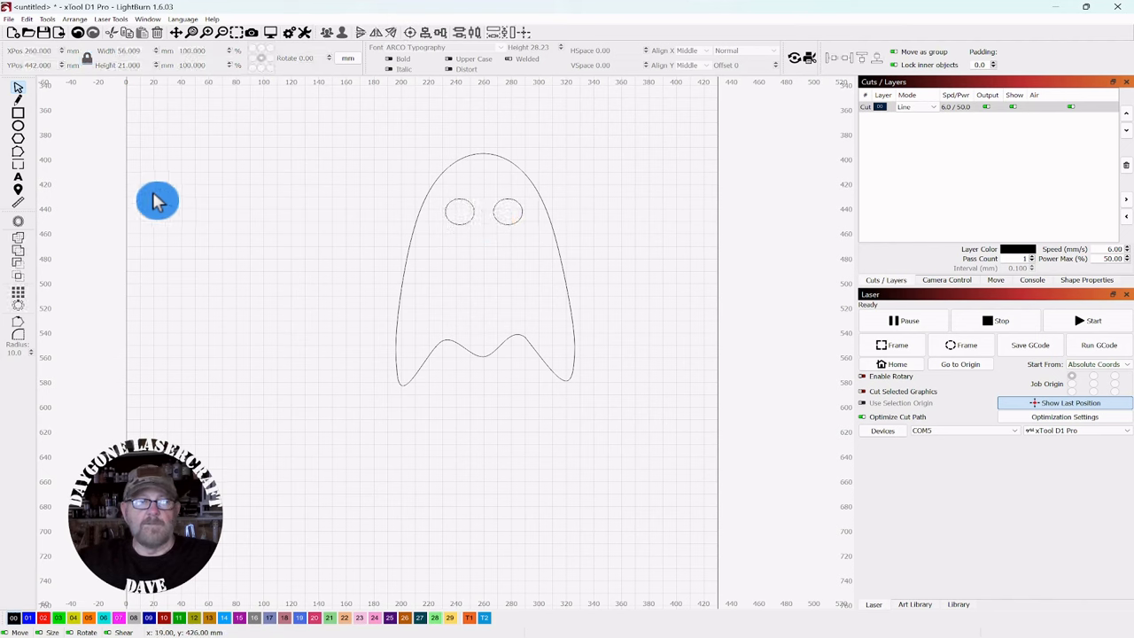
left_click(18, 127)
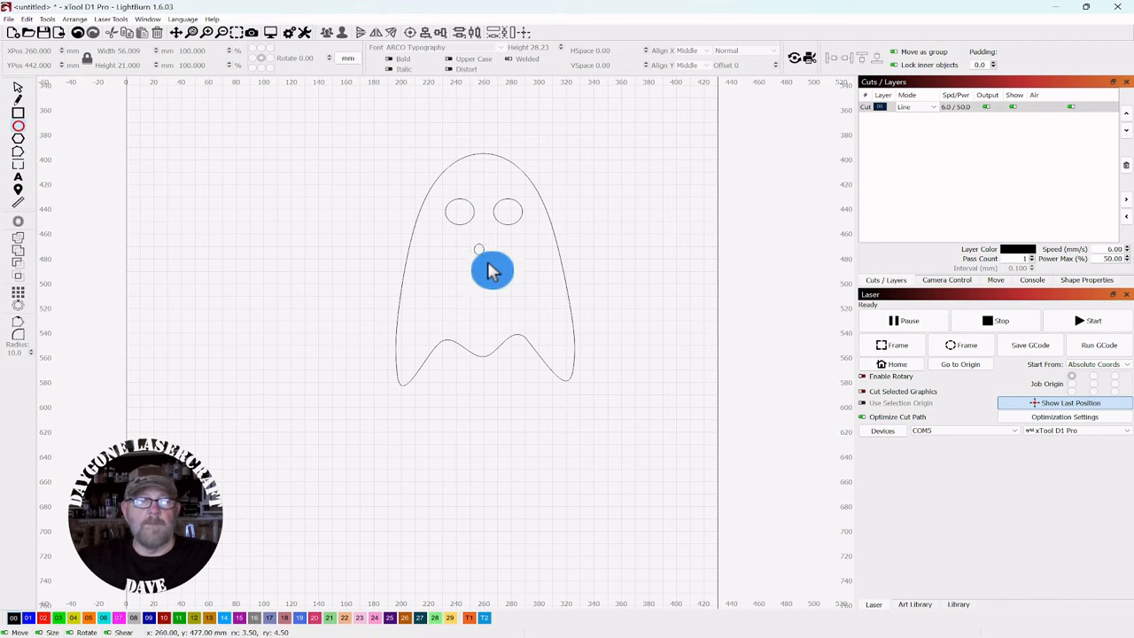
left_click_drag(487, 264, 502, 304)
left_click(18, 88)
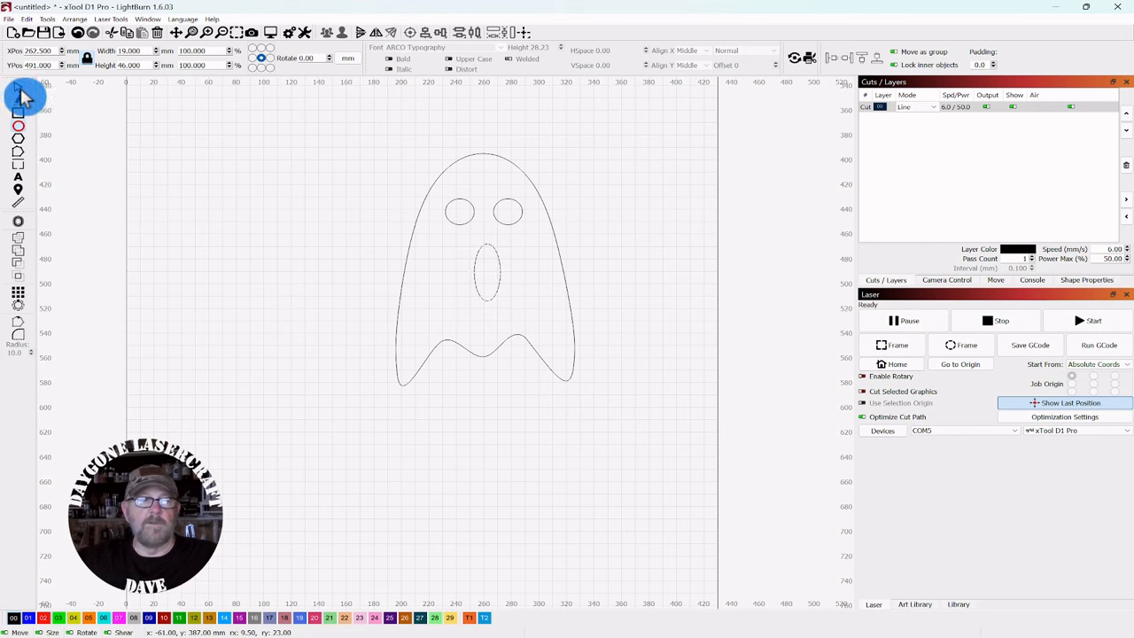
left_click_drag(487, 275, 480, 280)
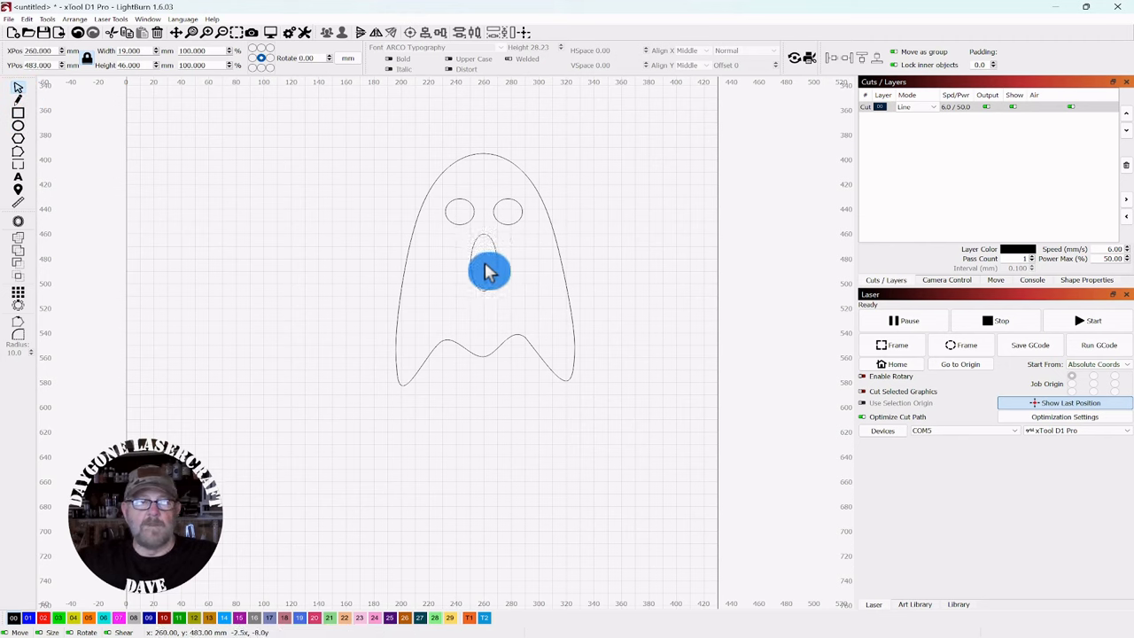
left_click_drag(490, 272, 490, 272)
left_click(312, 248)
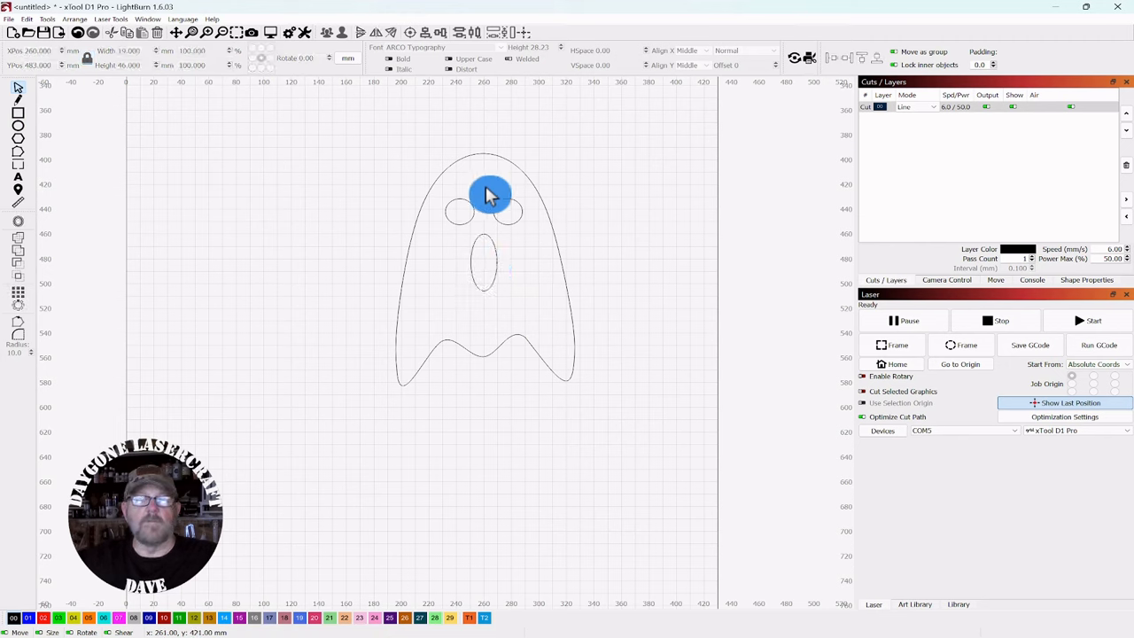
- Group the two eyes and the mouth, and assign the group to the blue 01 Fill layer
left_click_drag(515, 190, 436, 284)
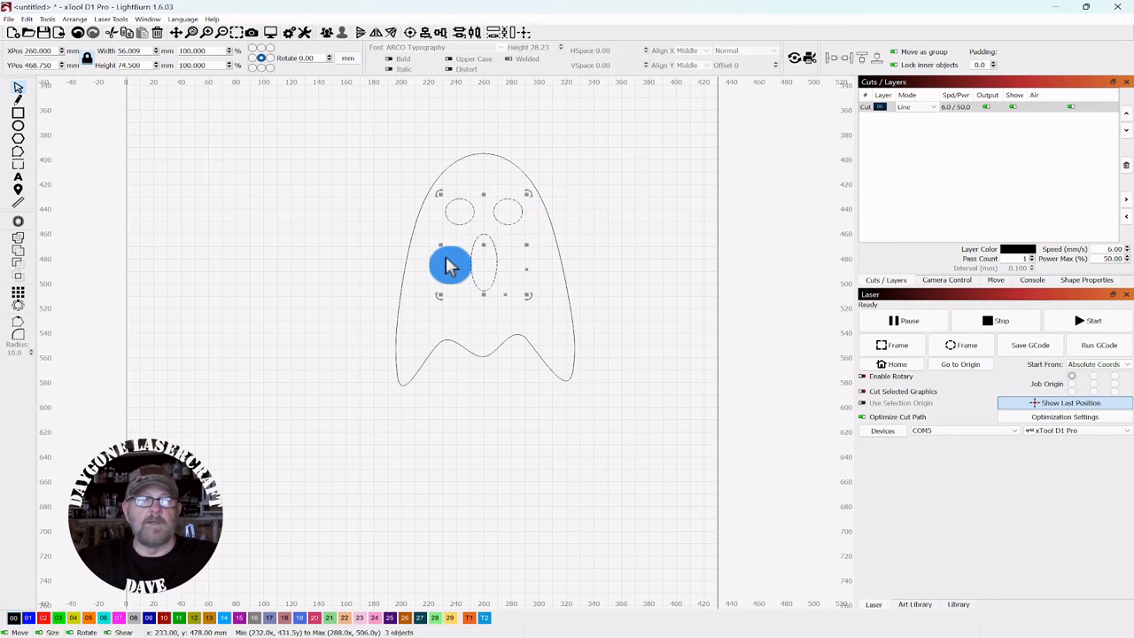
left_click(328, 33)
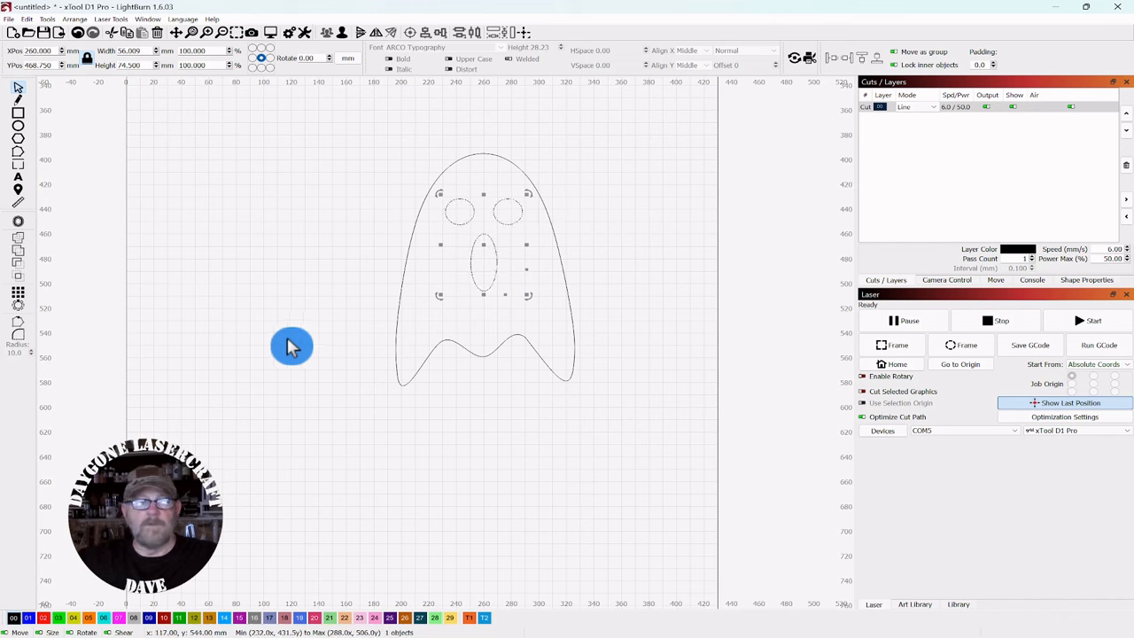
left_click(32, 621)
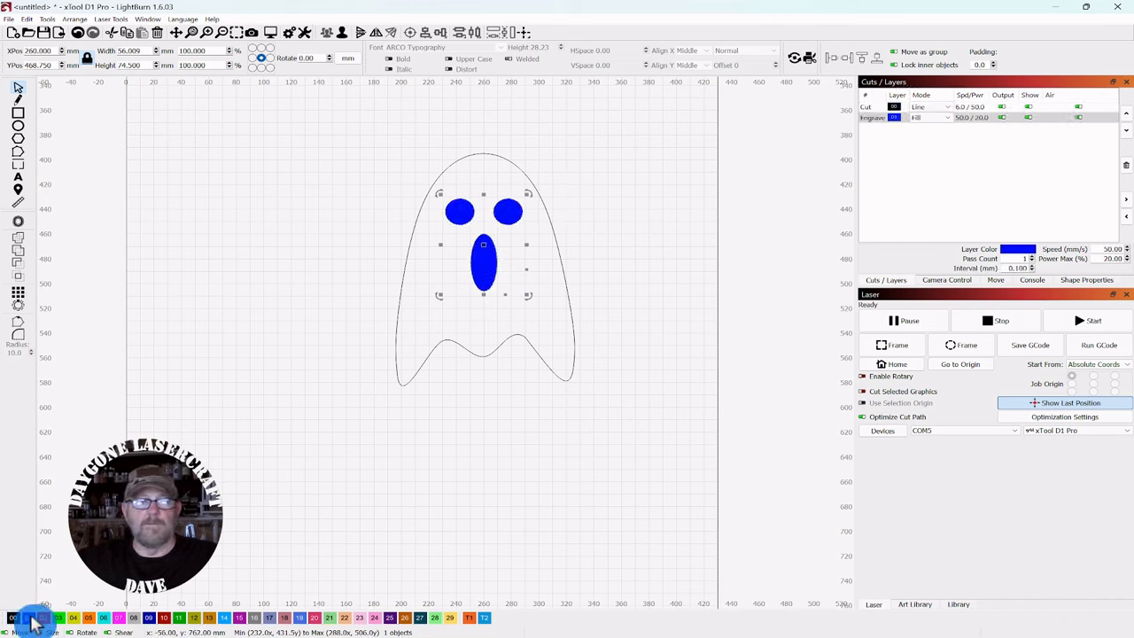
left_click(282, 343)
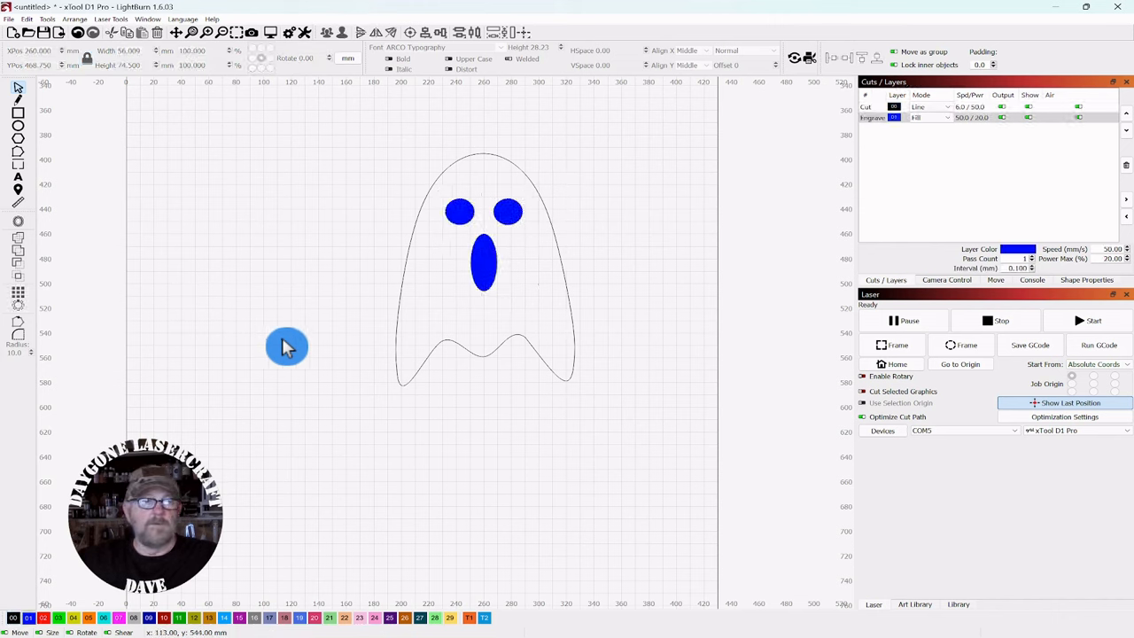
- Move the whole ghost with its face to X 340, Y 470 mm and place a duplicate about 140 mm to its right
left_click_drag(569, 130, 376, 373)
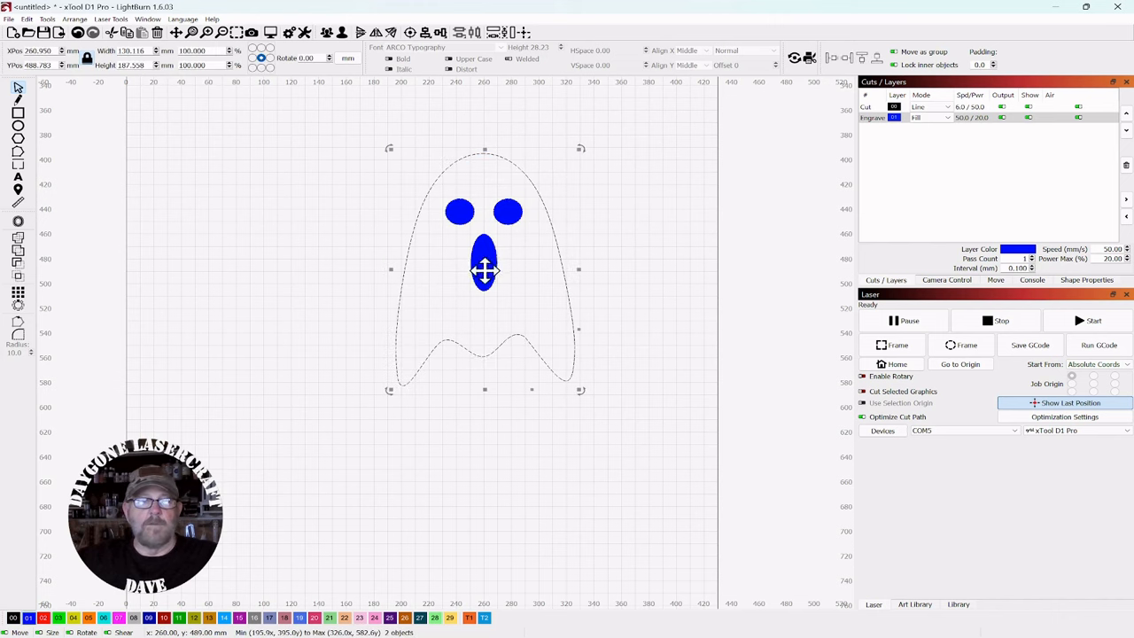
left_click_drag(481, 263, 600, 253)
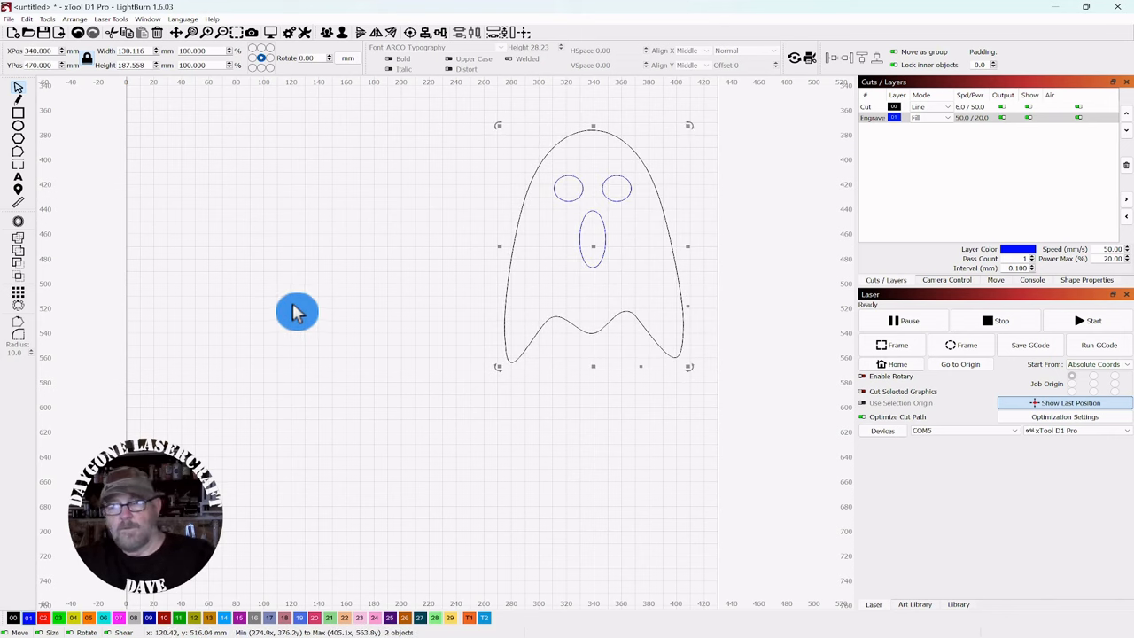
key("ctrl+d")
key("Right")
key("Right")
key("Right")
key("Right")
key("Right")
key("Right")
key("Right")
key("Right")
key("Right")
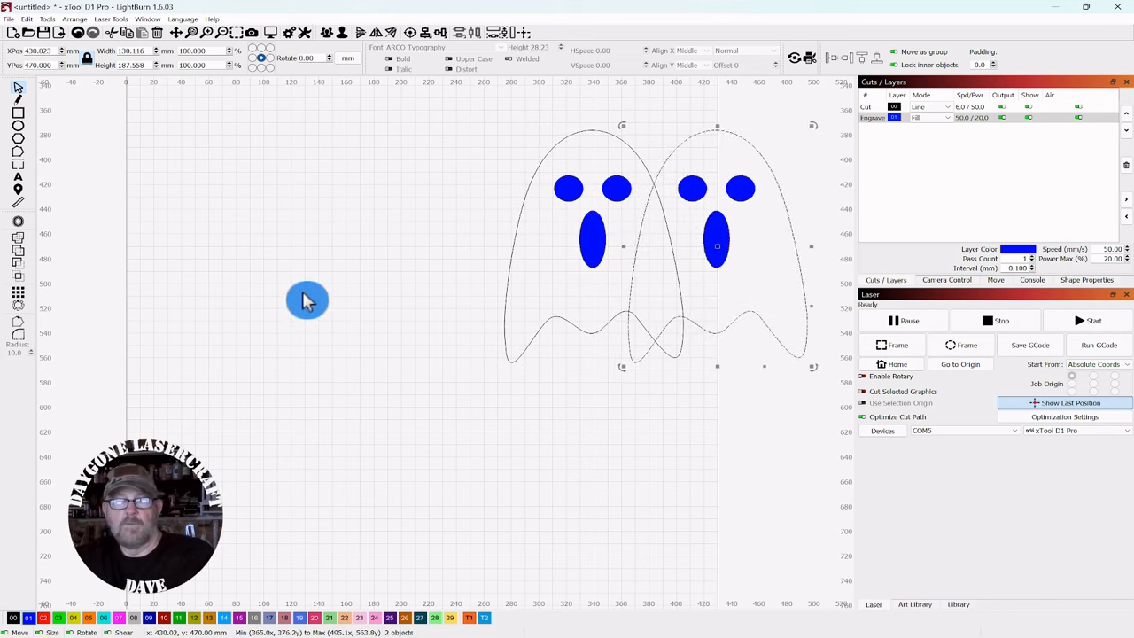
key("Right")
key("Right")
key("Right")
key("Right")
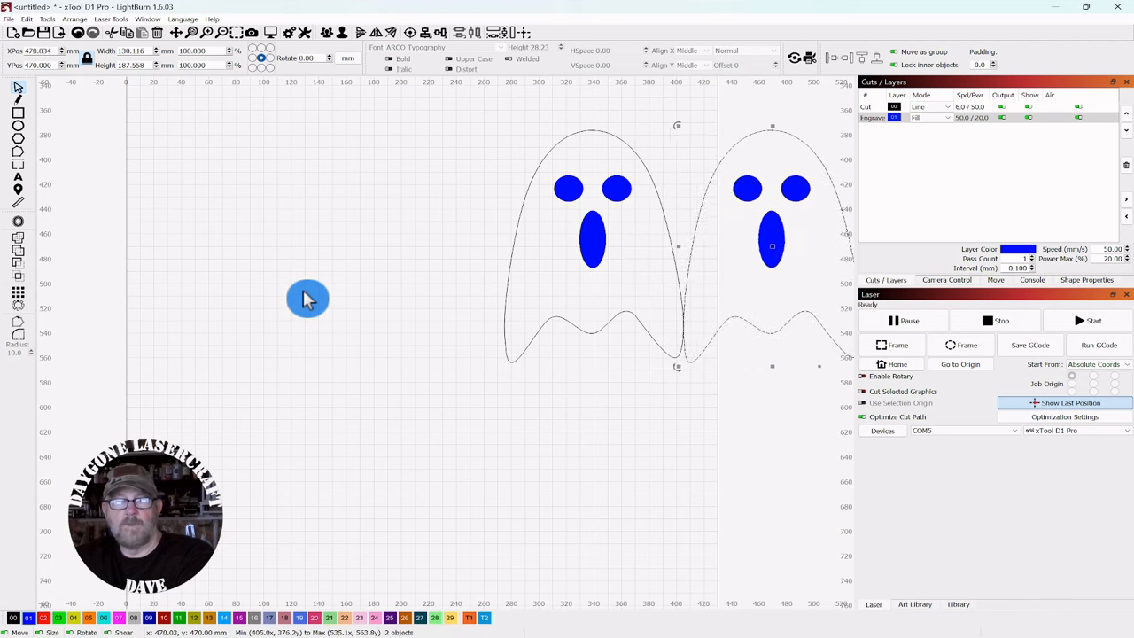
key("Right")
left_click(293, 306)
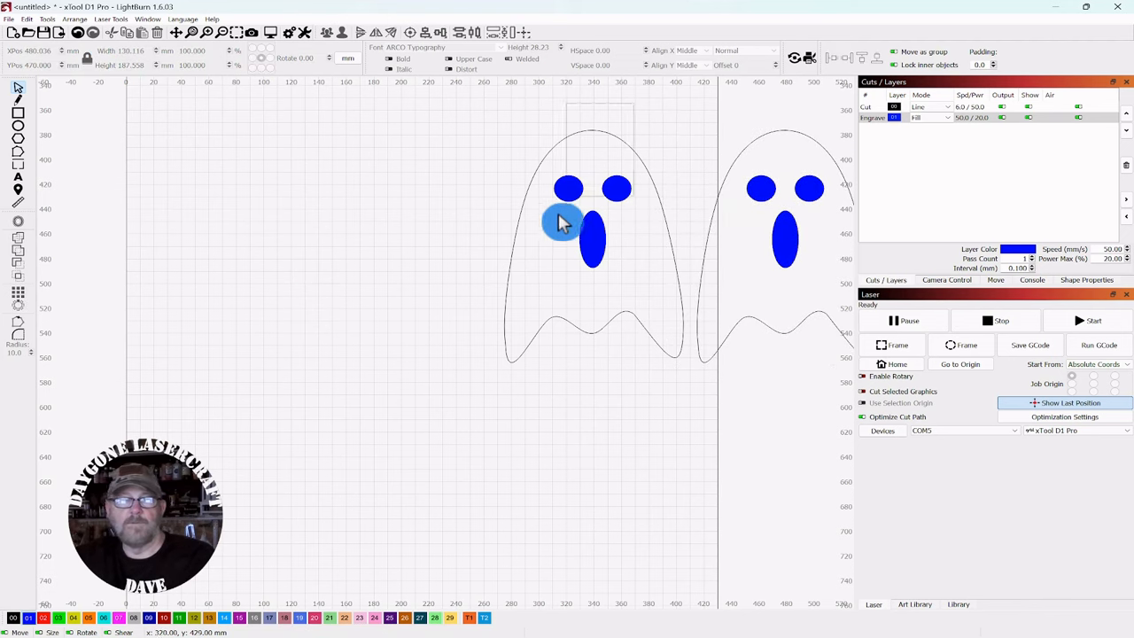
- Duplicate the first ghost with its face again and shift this copy left to about X 125, Y 470 mm
left_click(540, 274)
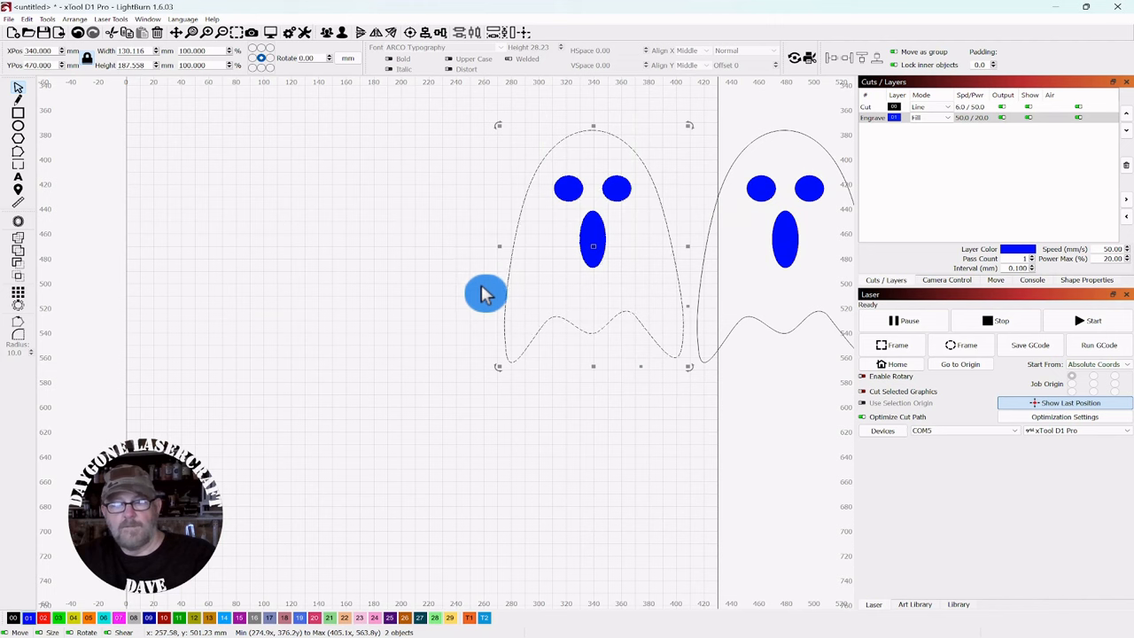
key("Left")
key("Left")
key("Left")
key("Left")
key("Left")
key("Left")
key("Left")
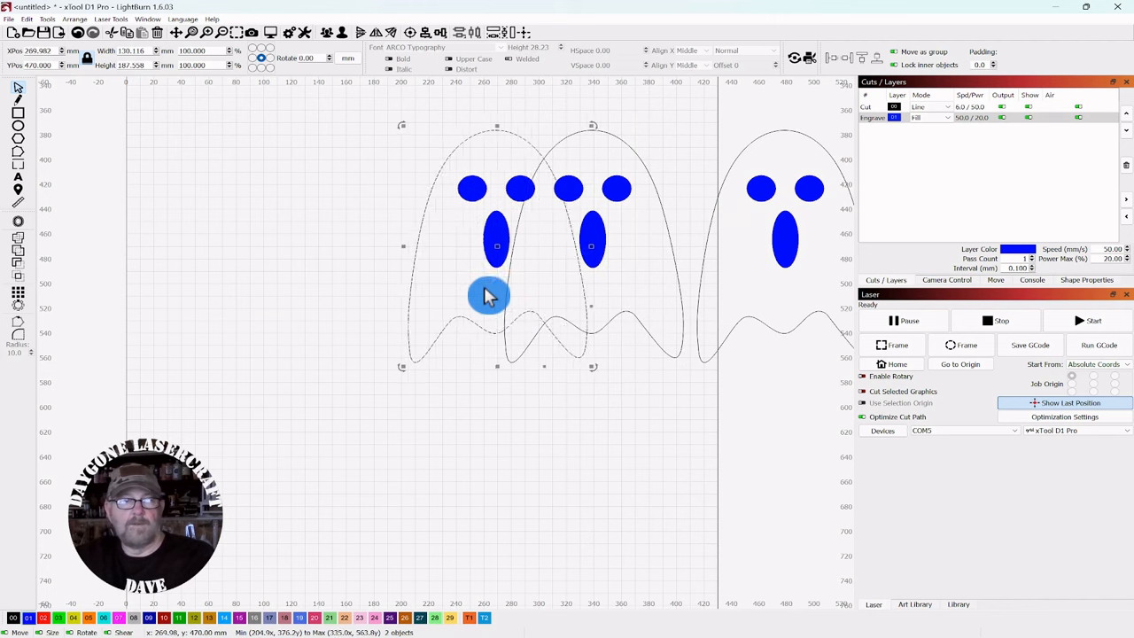
key("Left")
key("Left")
key("Left")
key("Left")
key("Left")
key("Left")
key("Left")
key("Left")
key("Left")
key("Left")
key("Left")
key("Left")
key("Left")
key("Left")
key("Left")
left_click(483, 196)
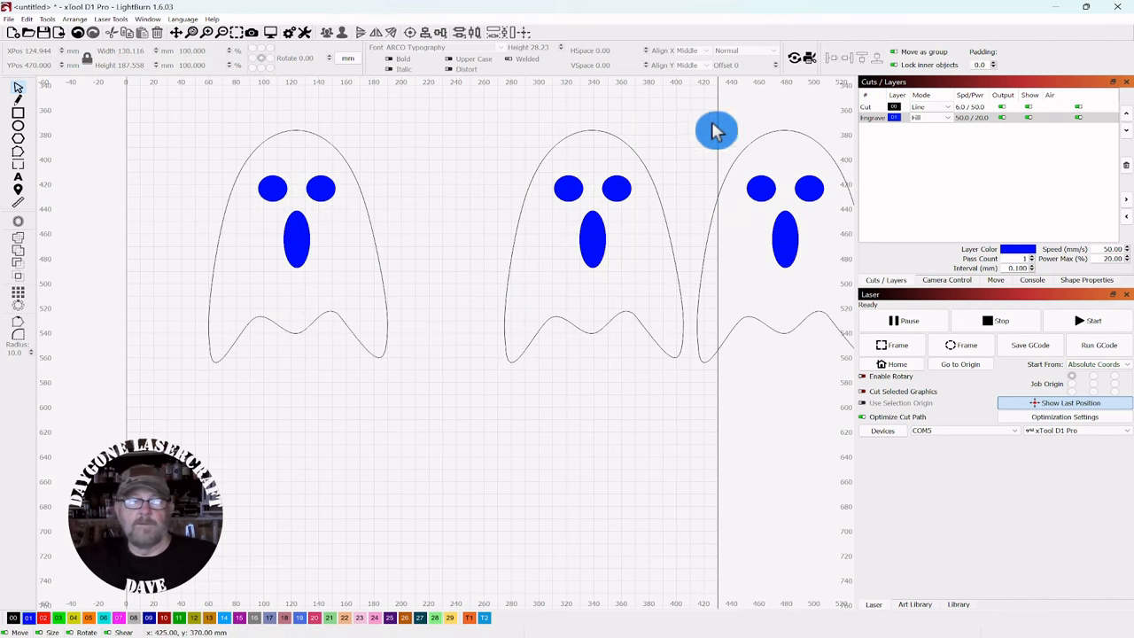
- Select the two right-hand ghosts and move them together further right, centring the pair at X 491, Y 473 mm
left_click_drag(818, 107, 527, 344)
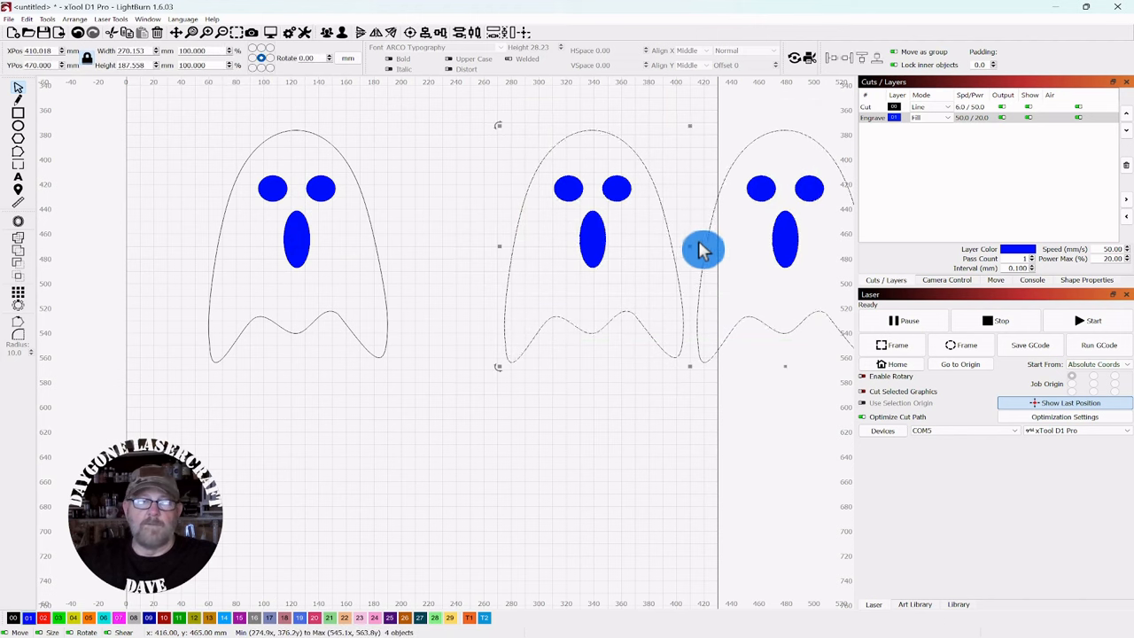
left_click_drag(689, 250, 804, 257)
scroll(481, 260, "down", 3)
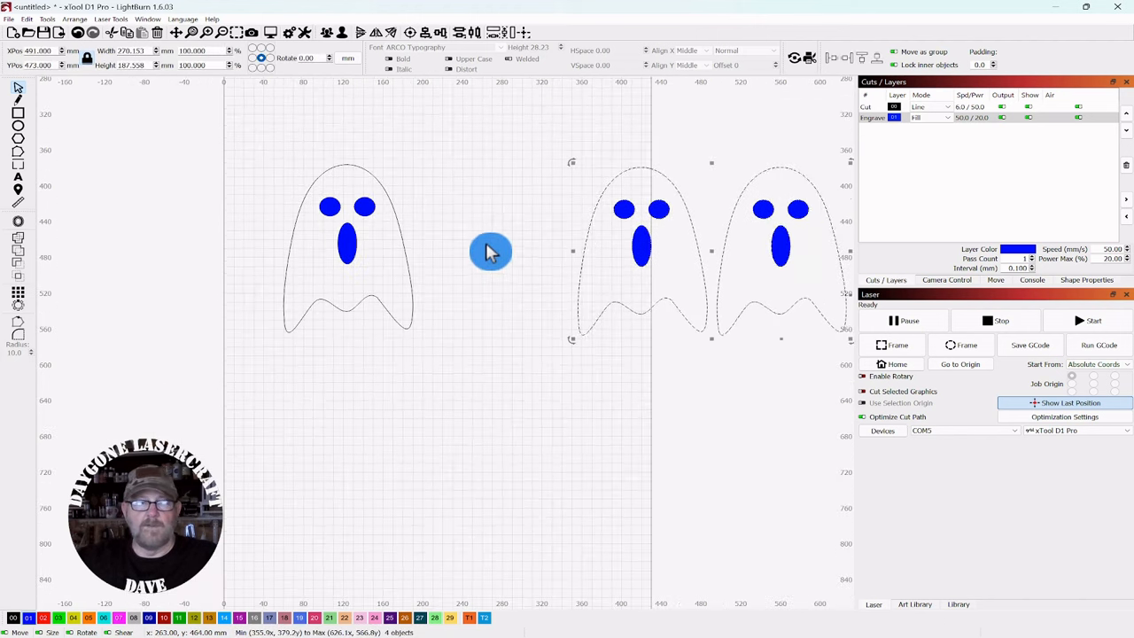
left_click_drag(488, 254, 512, 286)
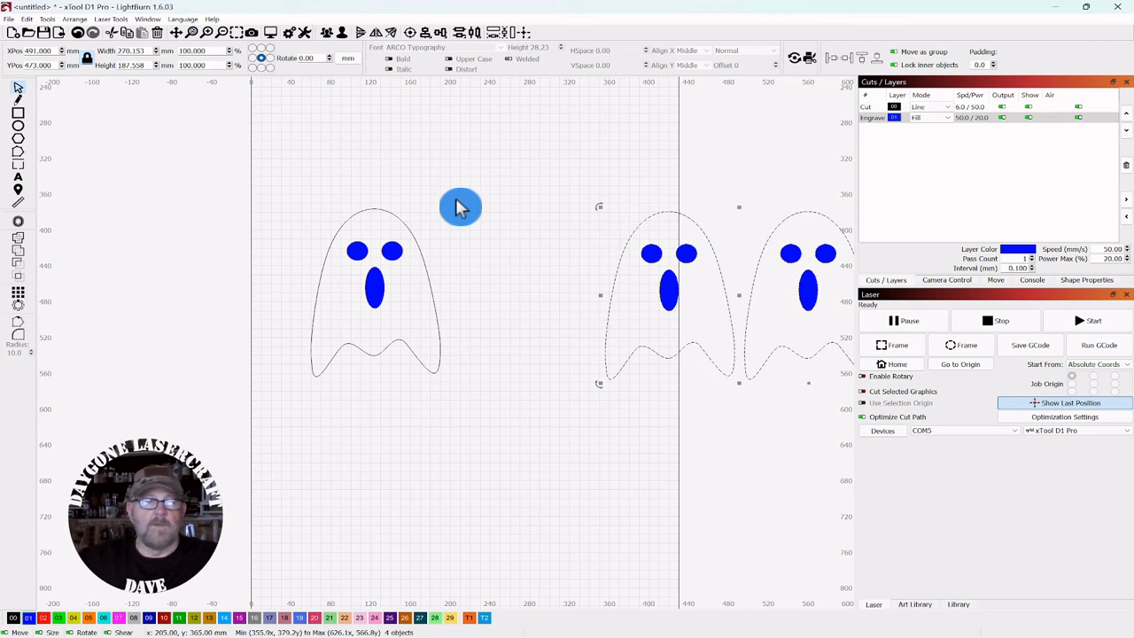
- Try to stretch the whole left ghost, face included, to a height of about 197 mm
left_click_drag(423, 195, 288, 327)
scroll(441, 309, "up", 3)
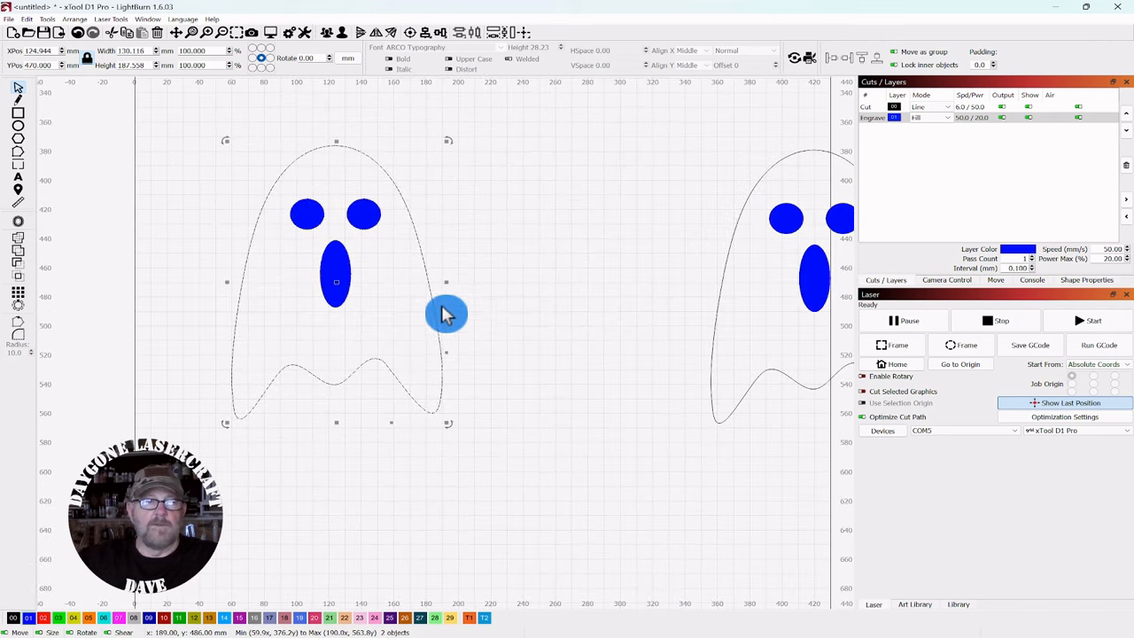
left_click_drag(445, 313, 587, 286)
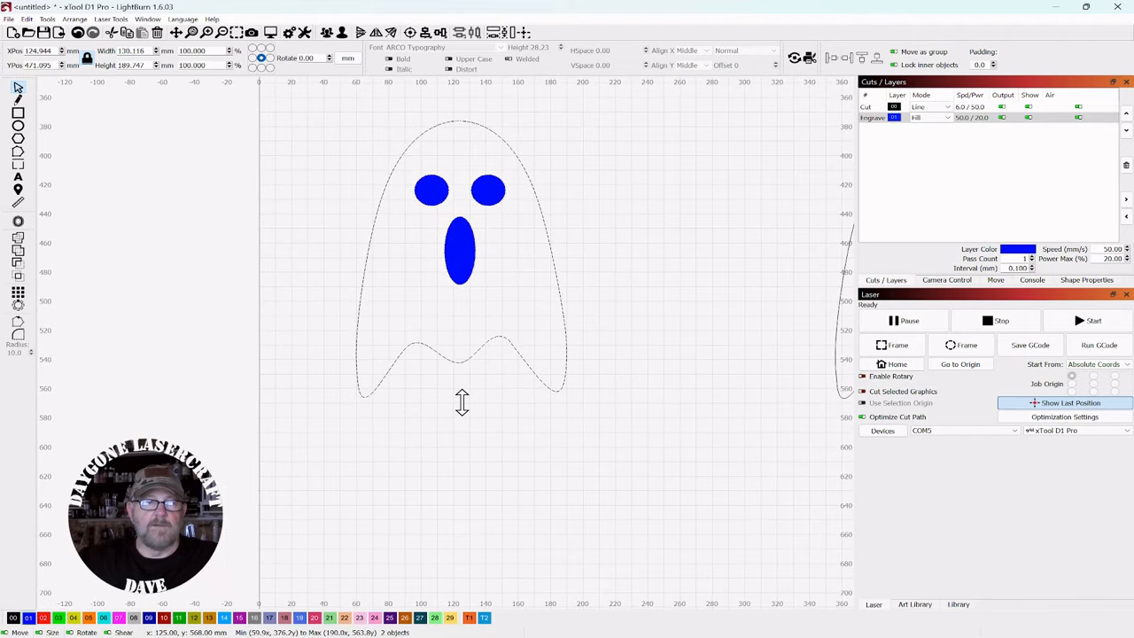
mouse_move(461, 402)
left_mouse_down()
mouse_move(465, 419)
mouse_move(482, 408)
left_mouse_up()
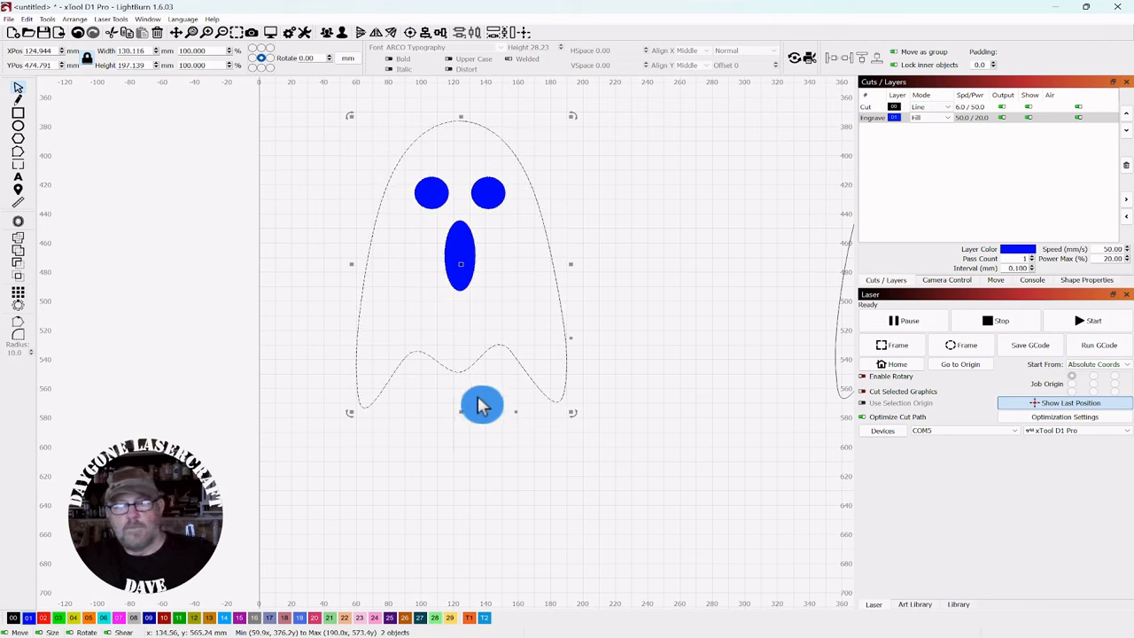
key("ctrl+z")
left_click(655, 212)
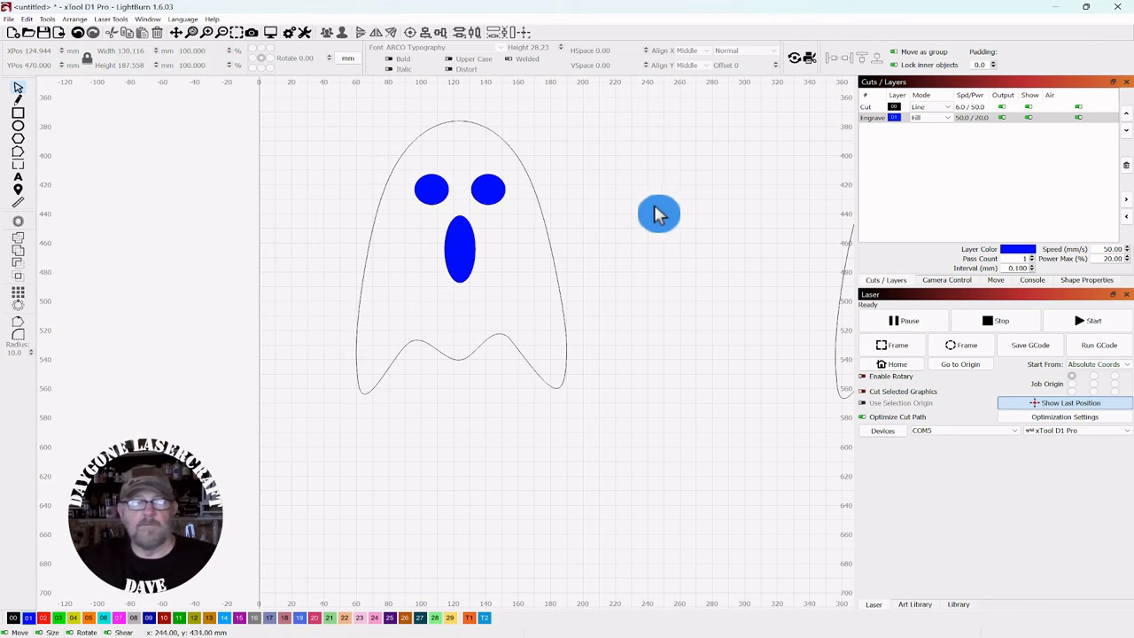
- Enlarge only the left ghost's body outline to about 137 × 219 mm, and pull its upper right edge outward into an arm using node editing
left_click(558, 295)
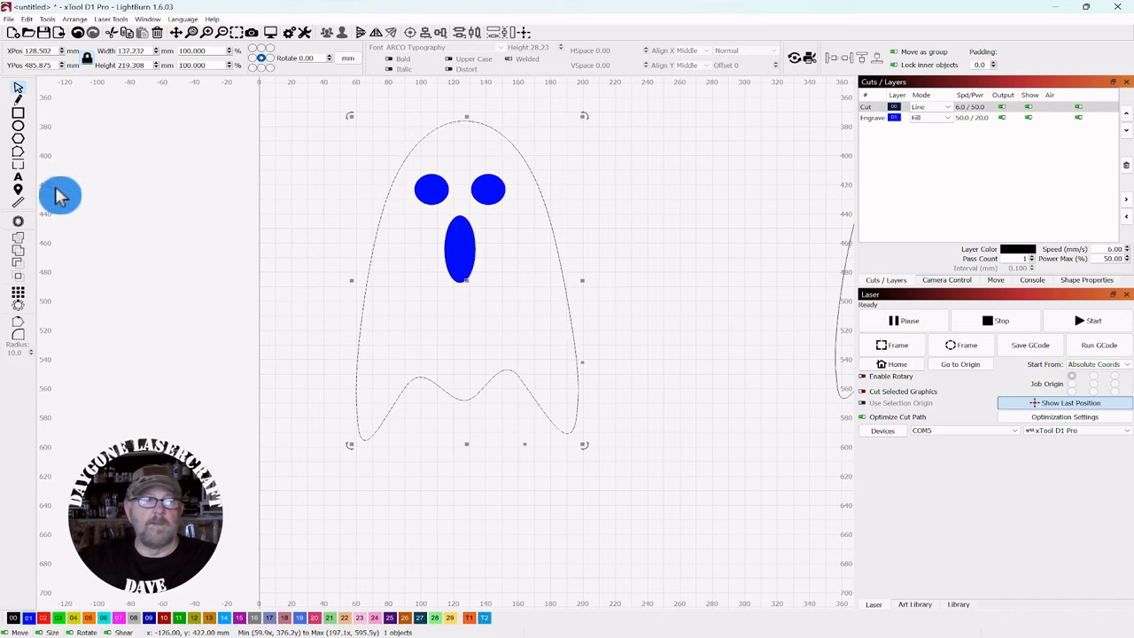
left_click(18, 153)
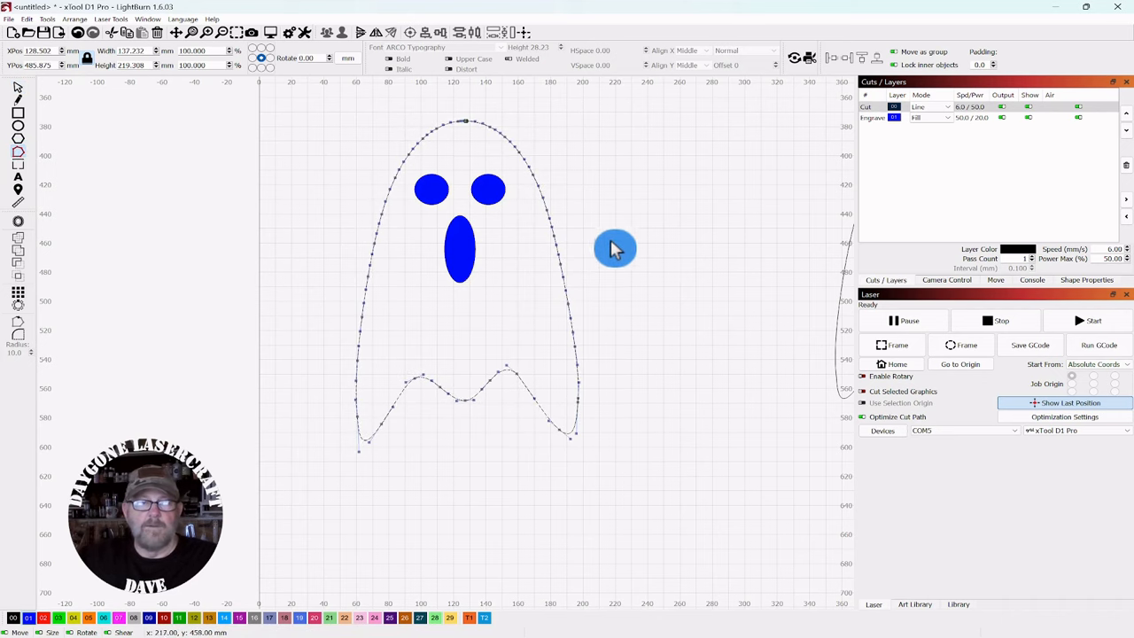
scroll(615, 249, "up", 3)
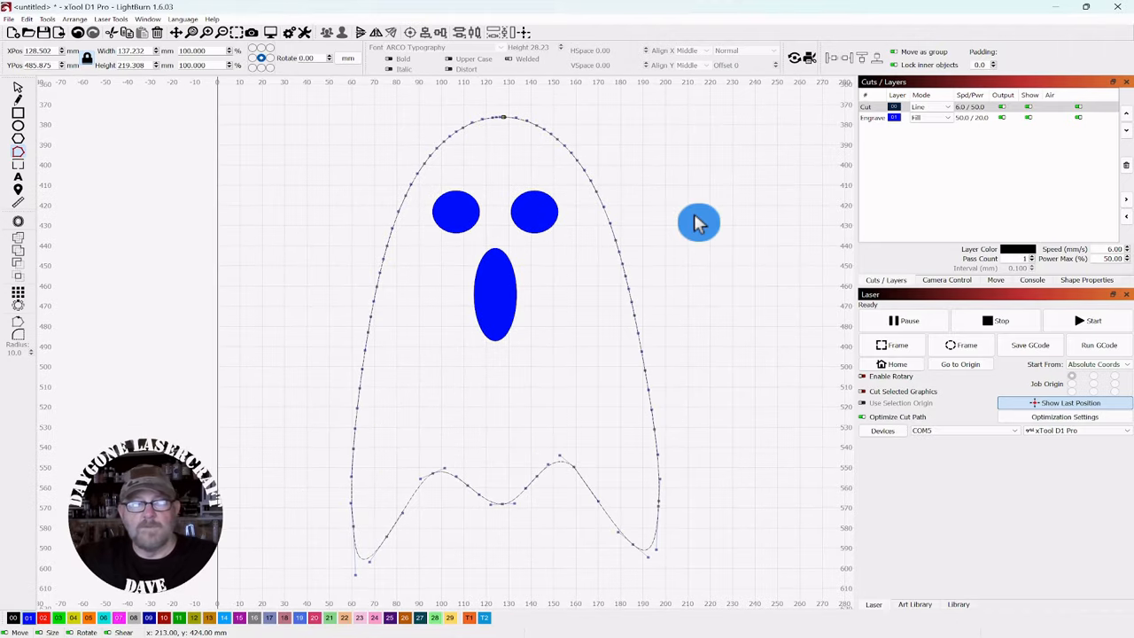
scroll(693, 226, "up", 4)
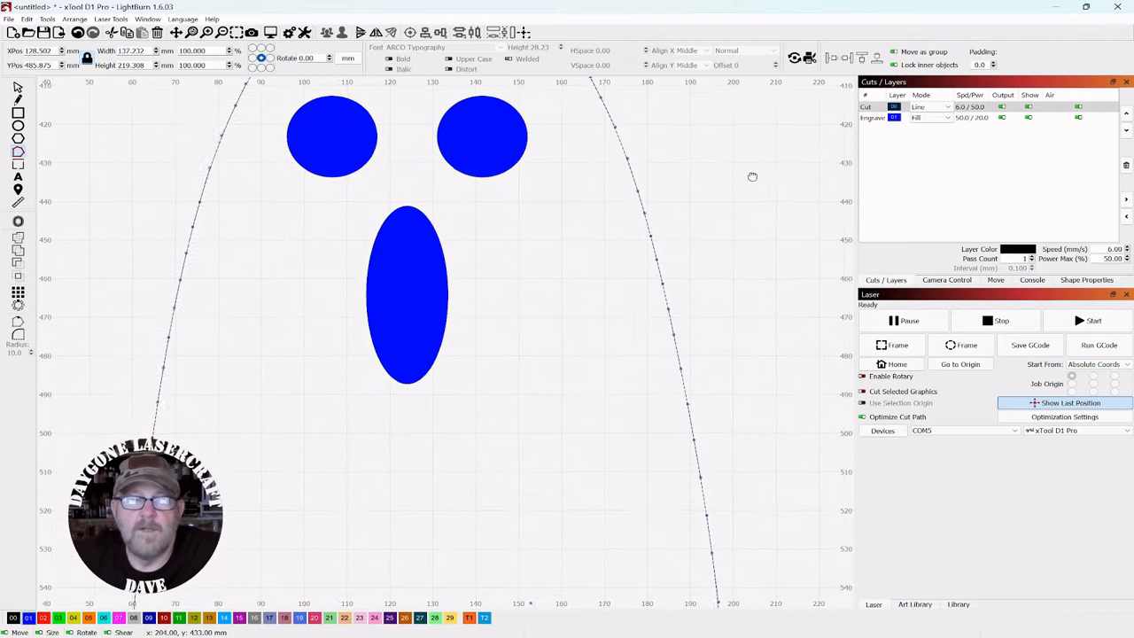
scroll(786, 195, "down", 5)
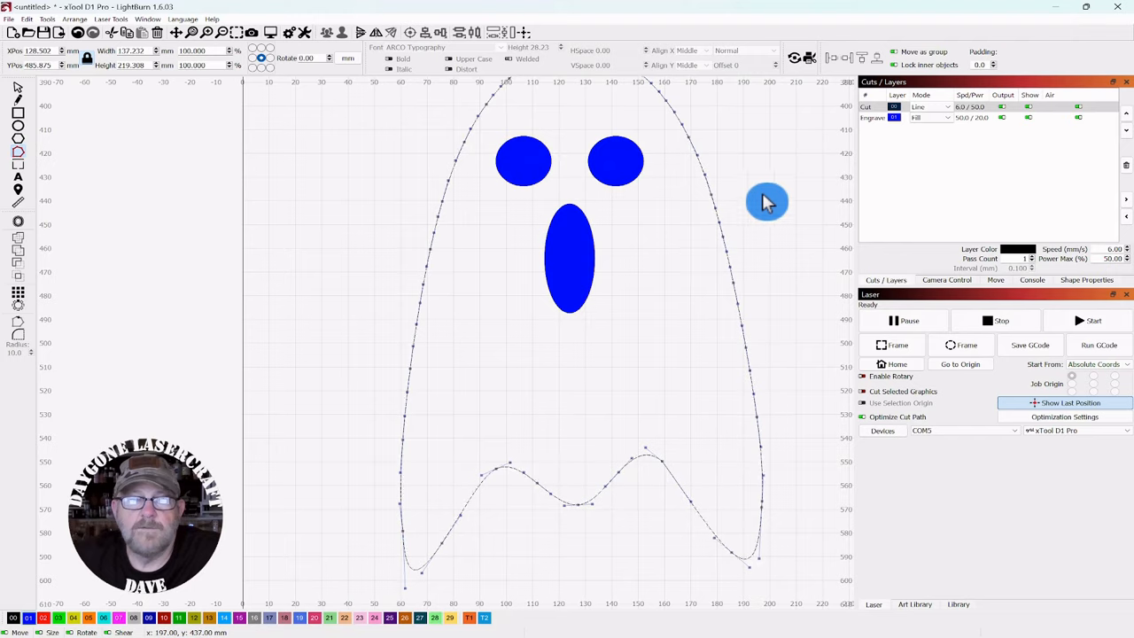
left_click_drag(743, 207, 722, 216)
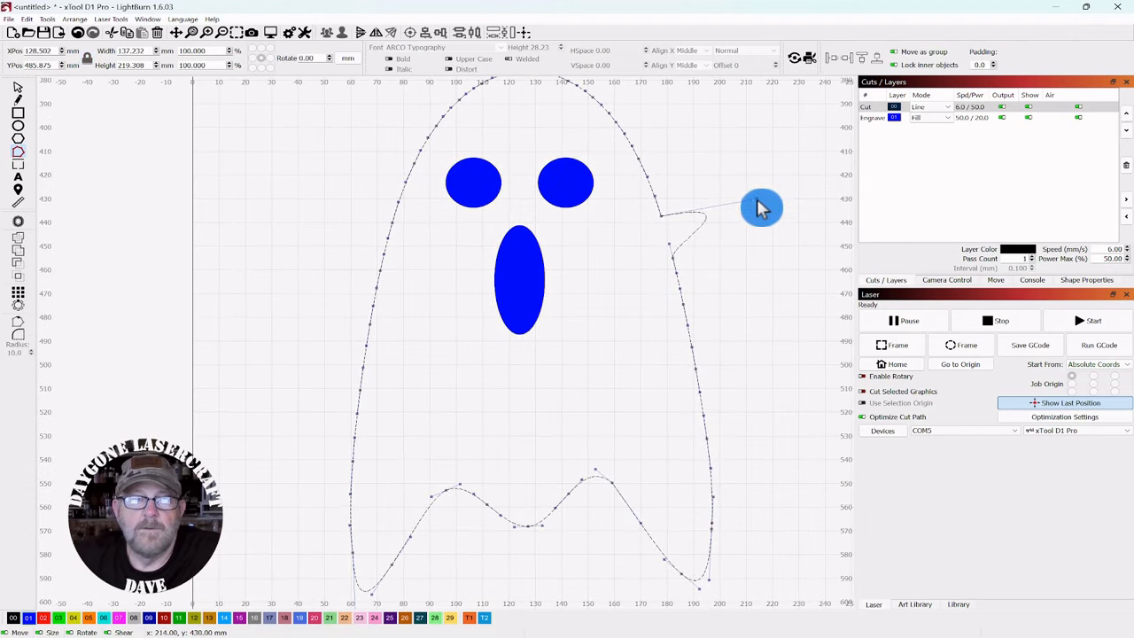
left_click_drag(762, 208, 815, 185)
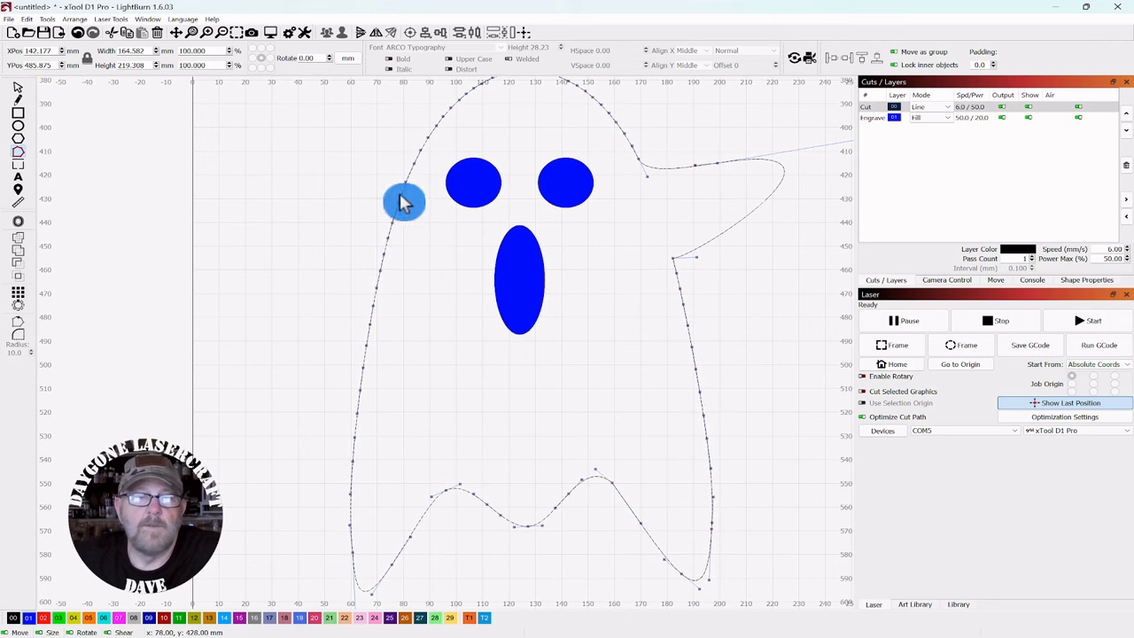
- Pull the outline's upper left edge outward into a raised, rounded second arm, making the body about 190 mm wide overall
left_click_drag(348, 197, 177, 110)
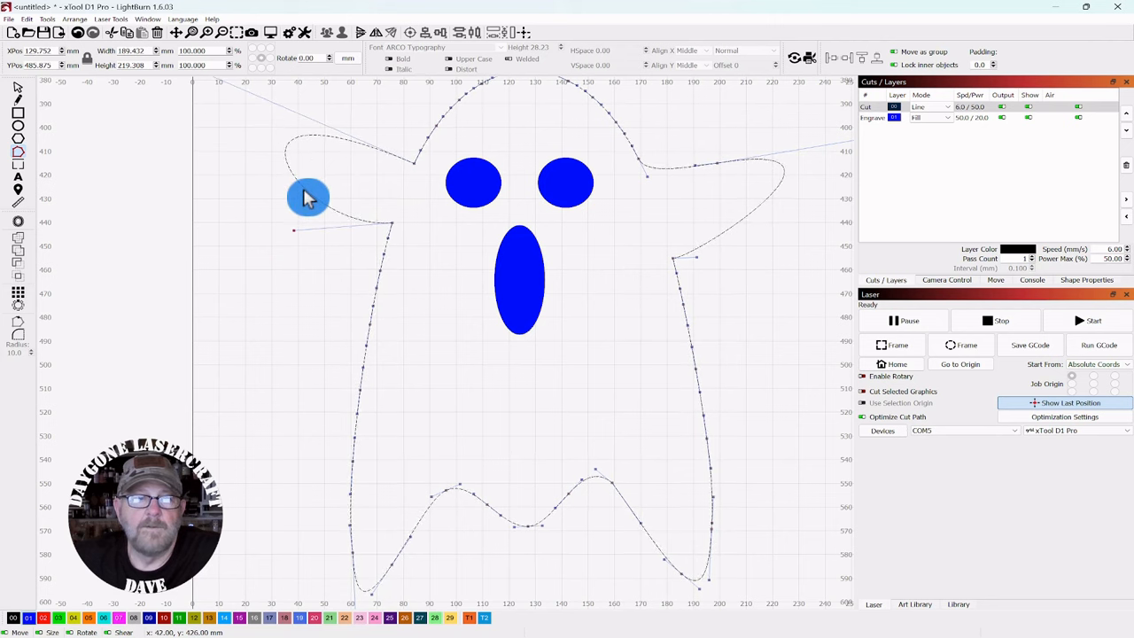
left_click_drag(301, 200, 350, 171)
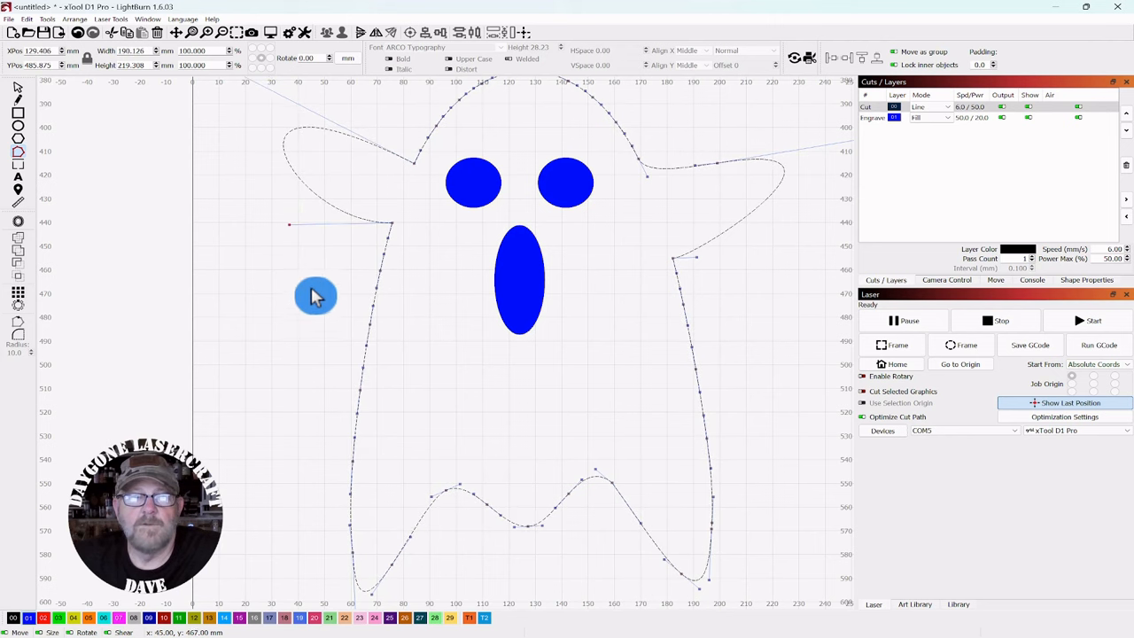
scroll(314, 296, "down", 3)
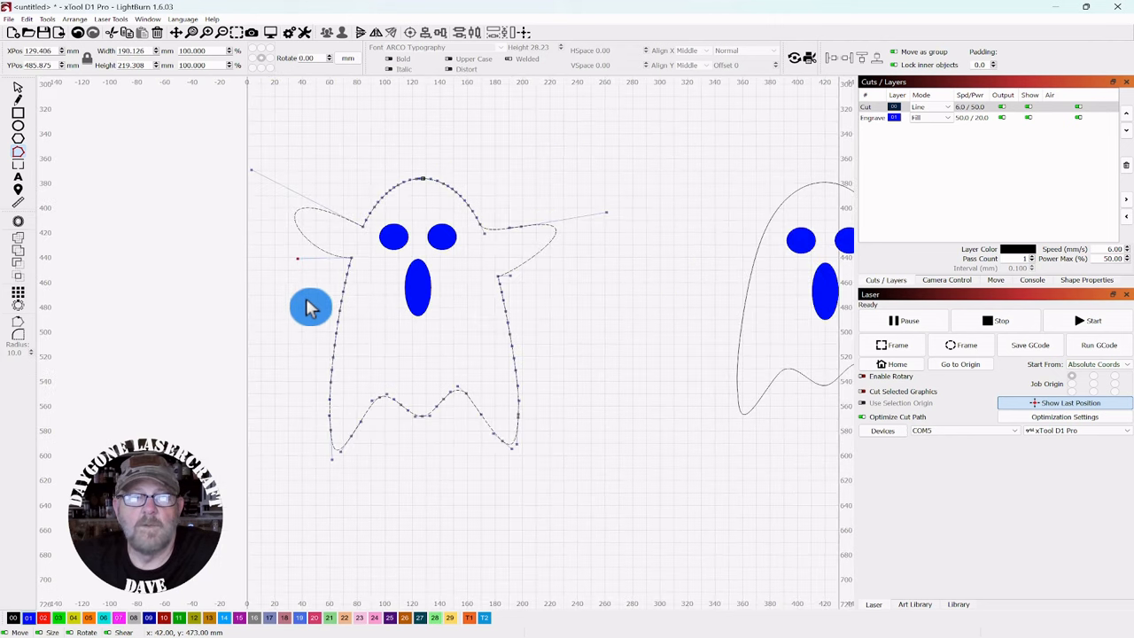
left_click(17, 89)
left_click(424, 341)
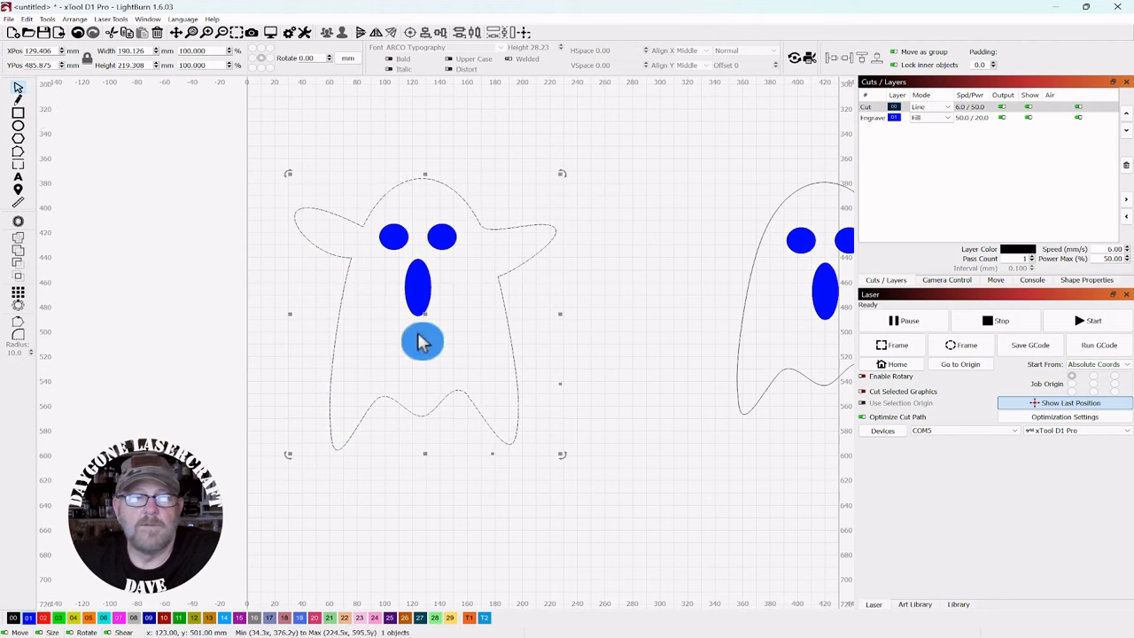
- Move the two armless ghosts to either side of the armed ghost, centring the right-hand one at X 309, Y 497 mm
left_click(585, 312)
scroll(605, 301, "down", 3)
scroll(619, 436, "down", 1)
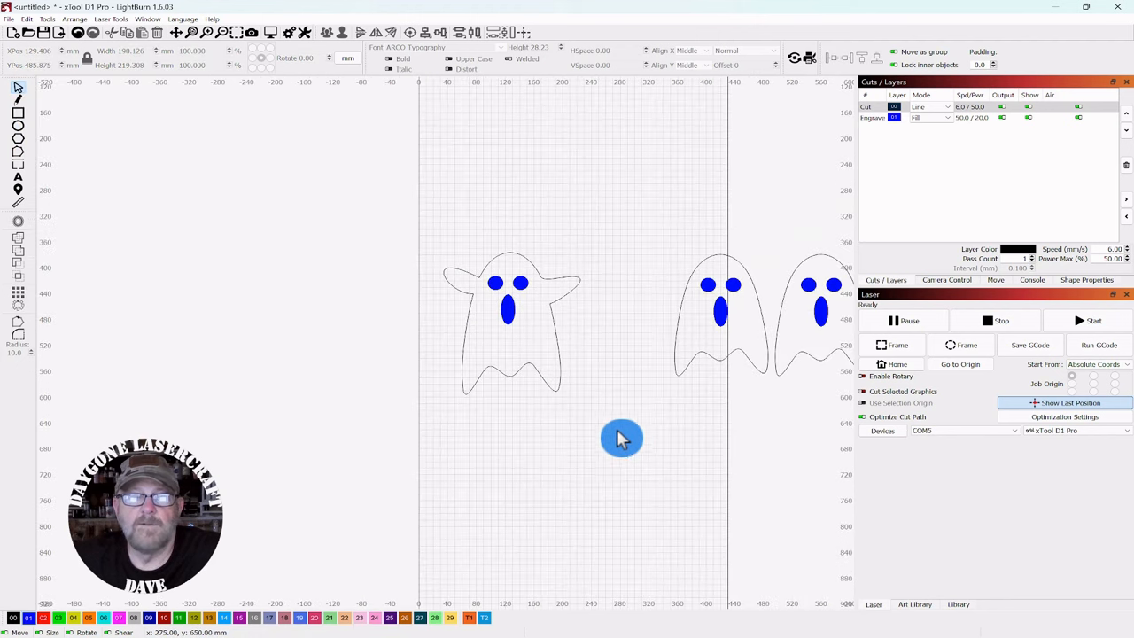
left_click_drag(632, 429, 585, 438)
left_click_drag(771, 209, 556, 397)
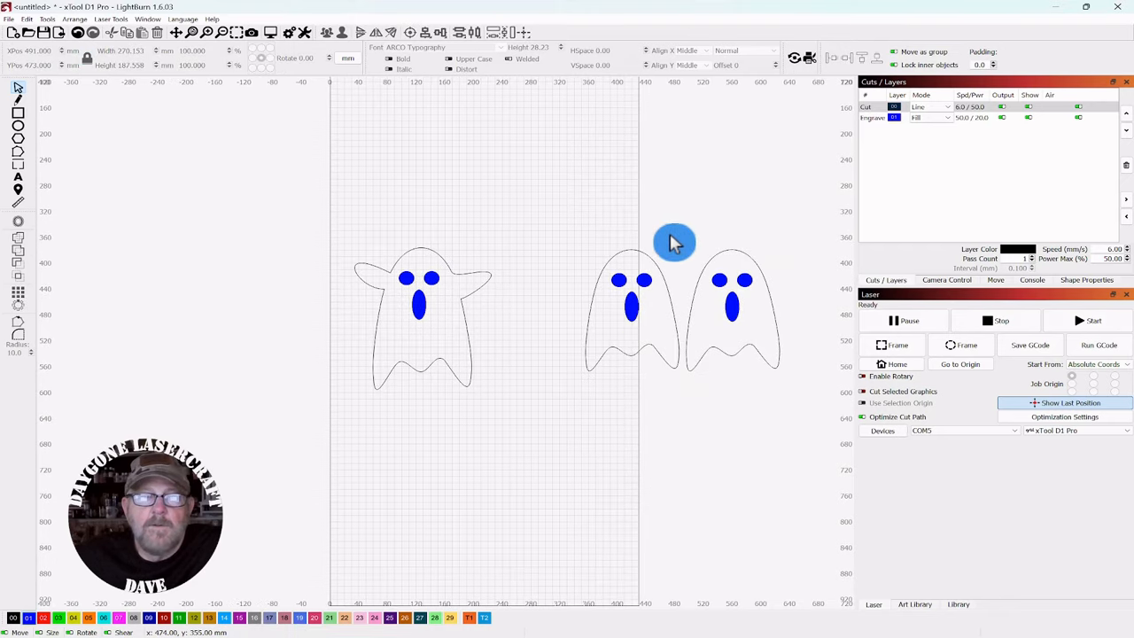
left_click_drag(671, 241, 578, 381)
left_click_drag(630, 310, 295, 333)
left_click_drag(769, 239, 692, 343)
left_click_drag(732, 311, 585, 335)
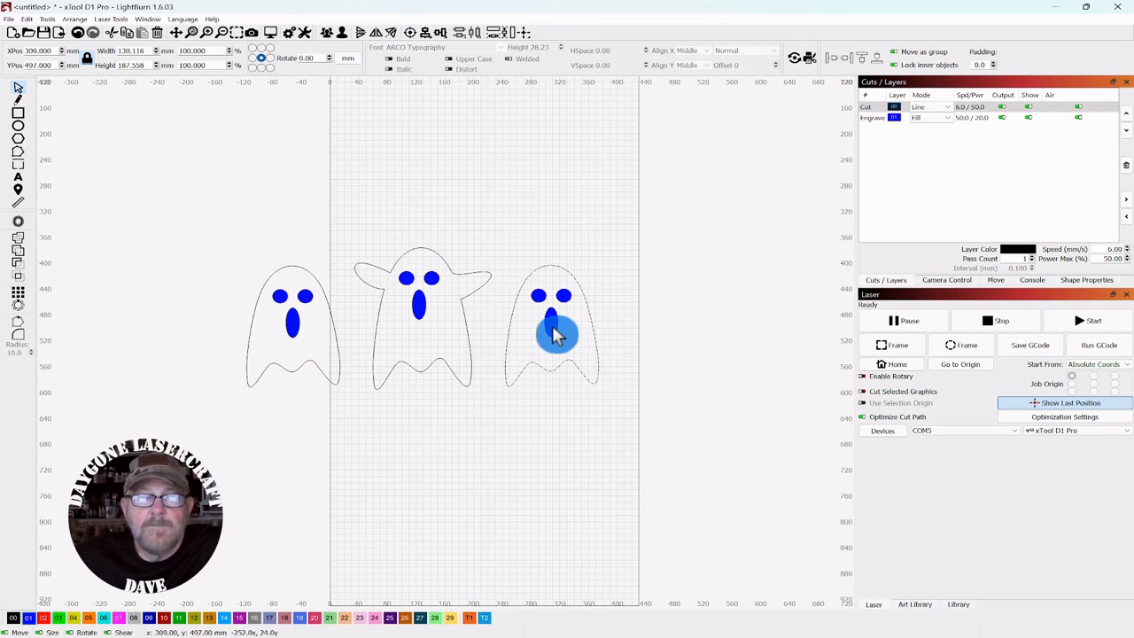
- Select all three ghosts and move them together, centring the group at X 227, Y 366 mm
left_click_drag(522, 233, 257, 399)
left_click_drag(418, 324, 496, 255)
scroll(562, 367, "up", 5)
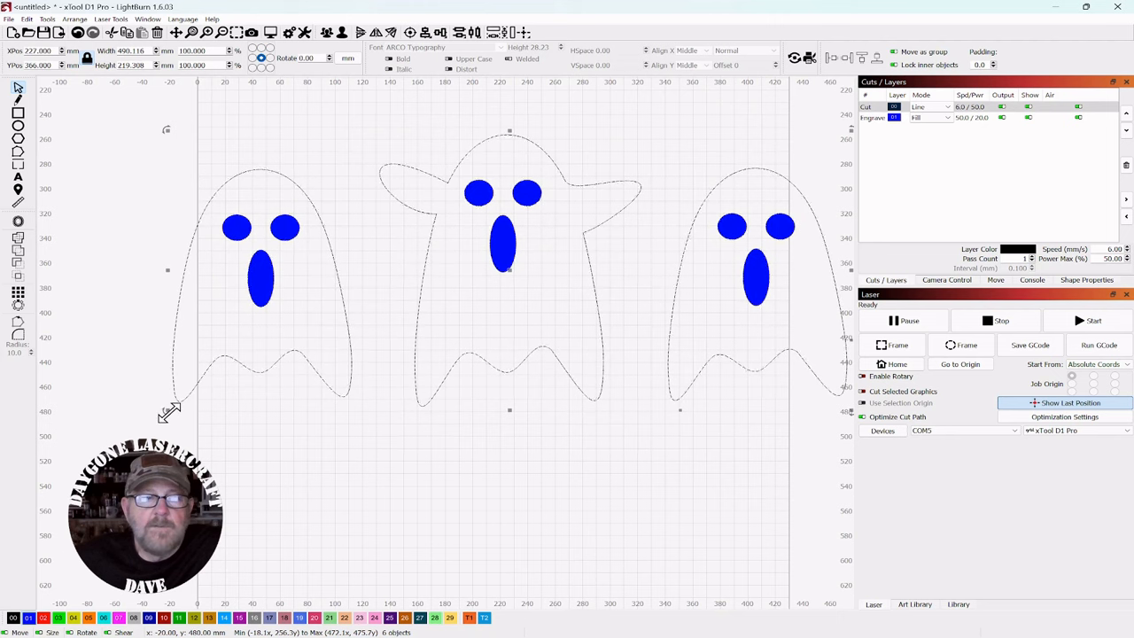
- Scale all three ghosts down proportionally to about 287 × 128 mm and centre the group near X 216, Y 284 mm
left_click_drag(172, 410, 340, 349)
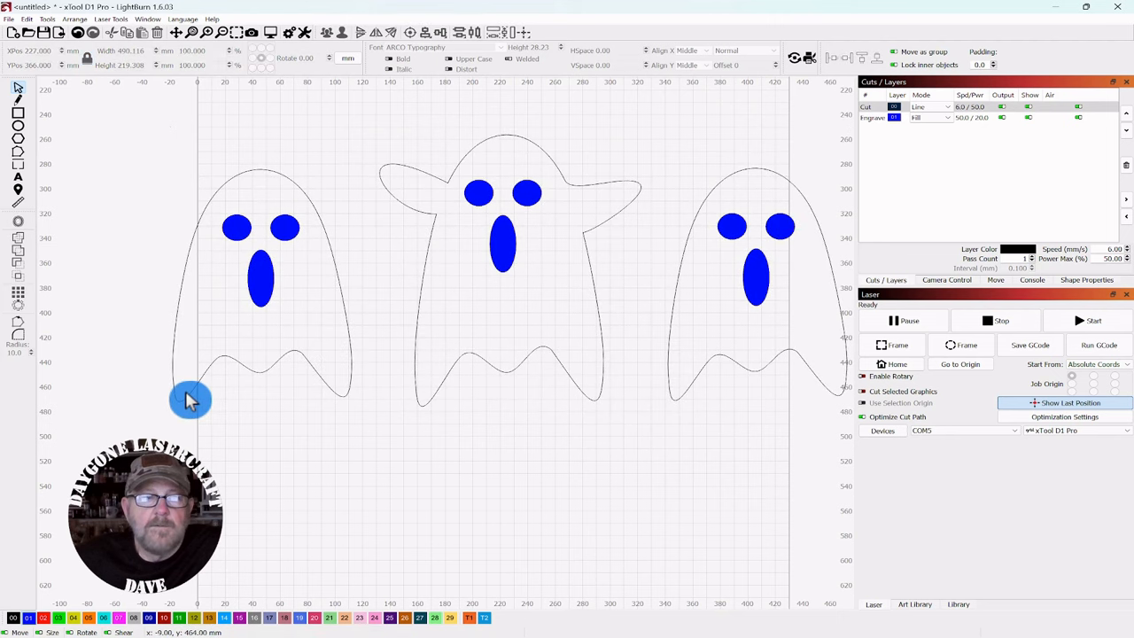
scroll(610, 448, "down", 1)
left_click_drag(794, 175, 301, 352)
left_click_drag(232, 423, 469, 299)
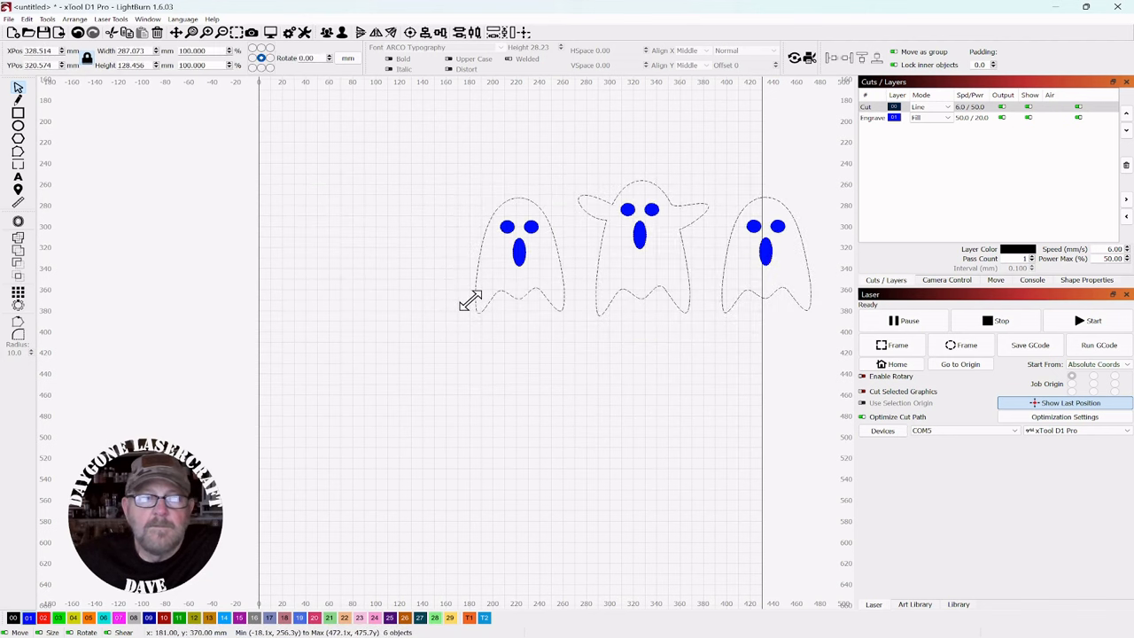
left_click_drag(638, 245, 522, 213)
left_click(551, 364)
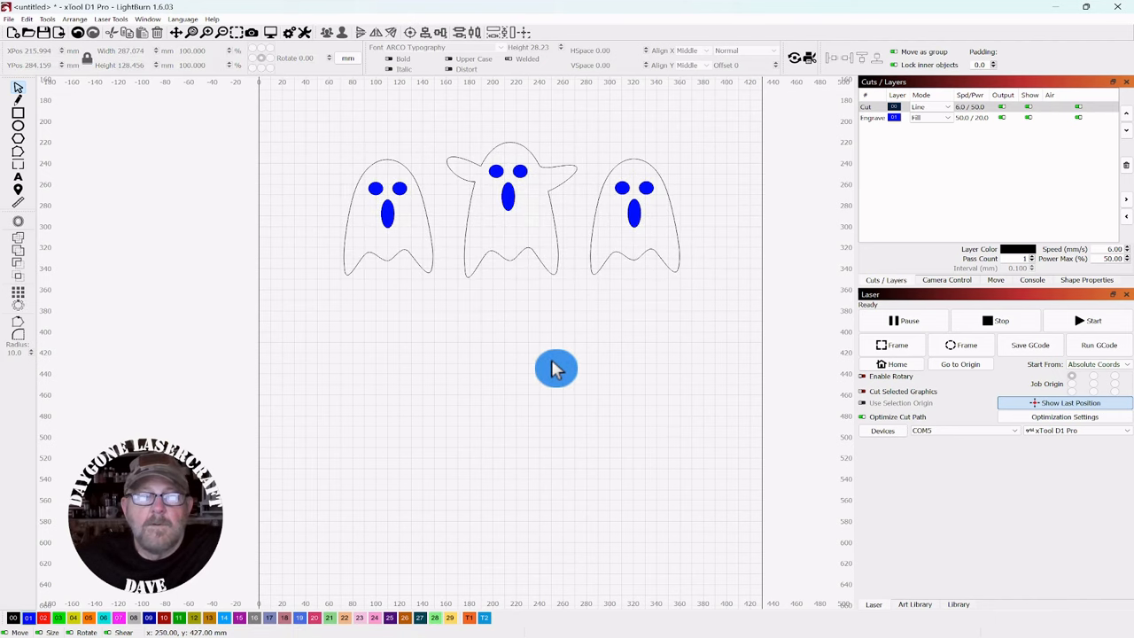
- Draw three slanted fold lines rising from the left ghost's lower edge, the first about 16 × 45 mm and the second 7 × 27 mm
left_click_drag(552, 365, 543, 394)
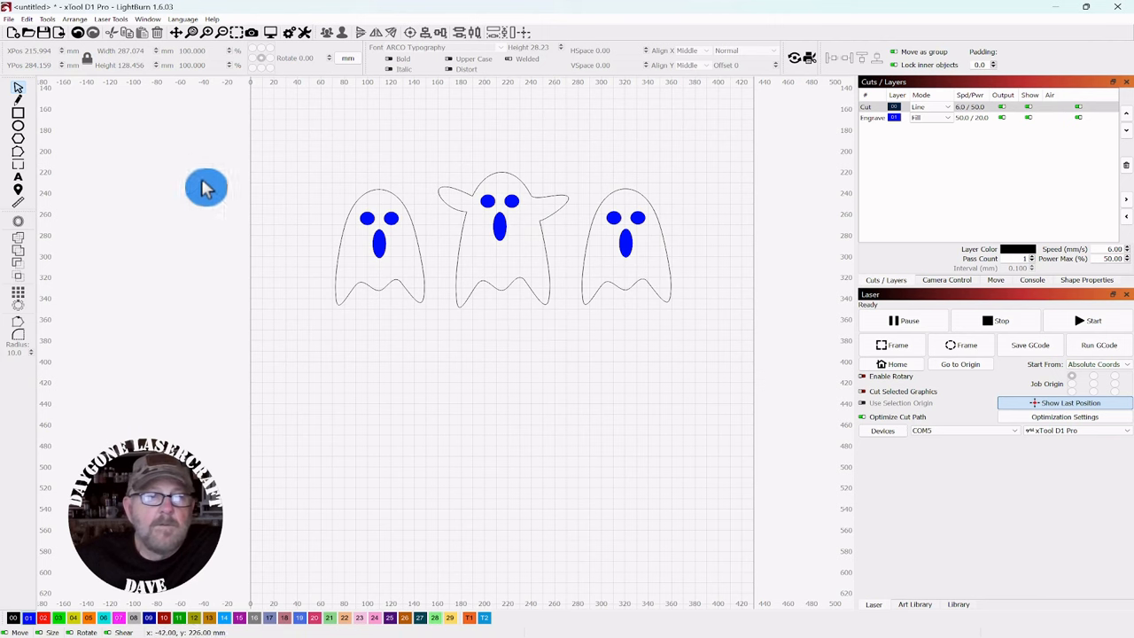
scroll(443, 310, "up", 2)
left_click_drag(647, 309, 614, 326)
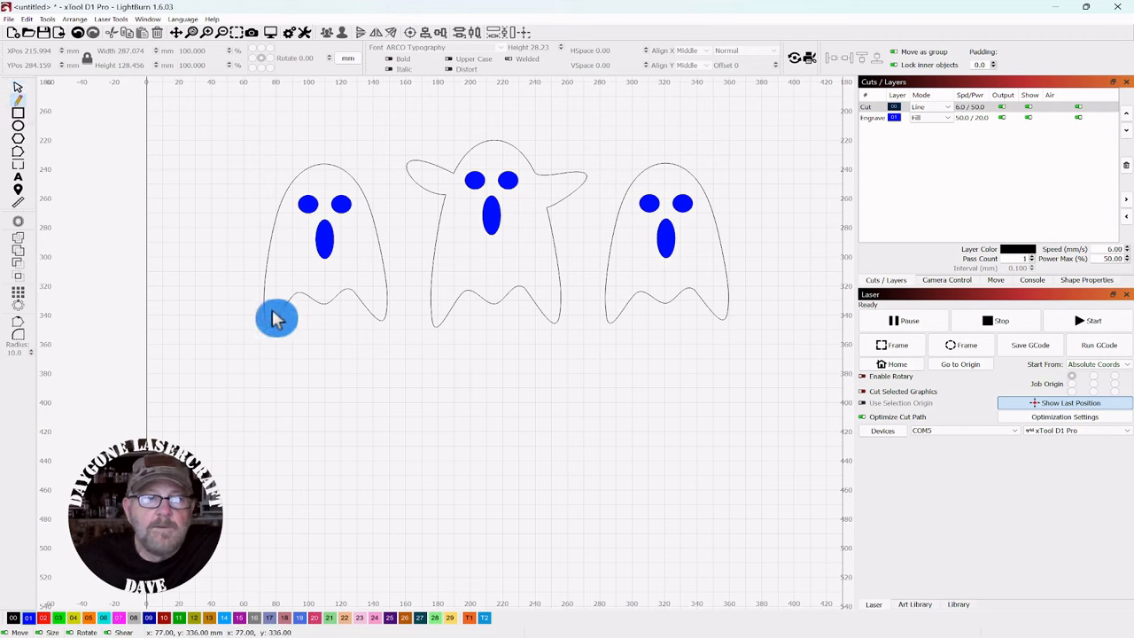
left_click_drag(268, 323, 294, 258)
left_click(294, 257)
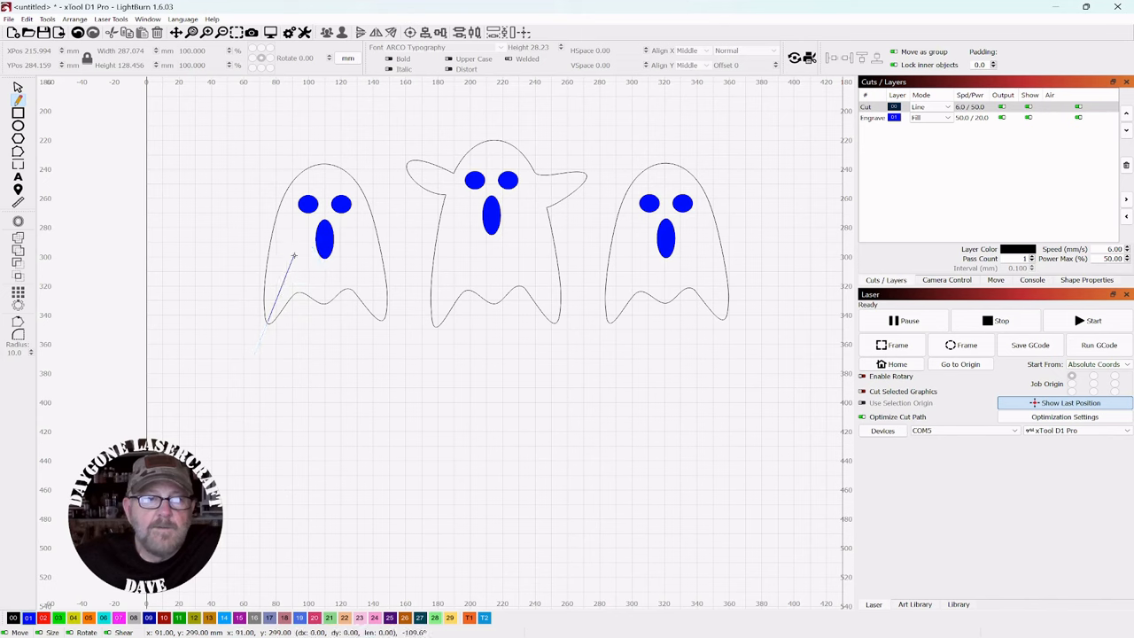
right_click(295, 257)
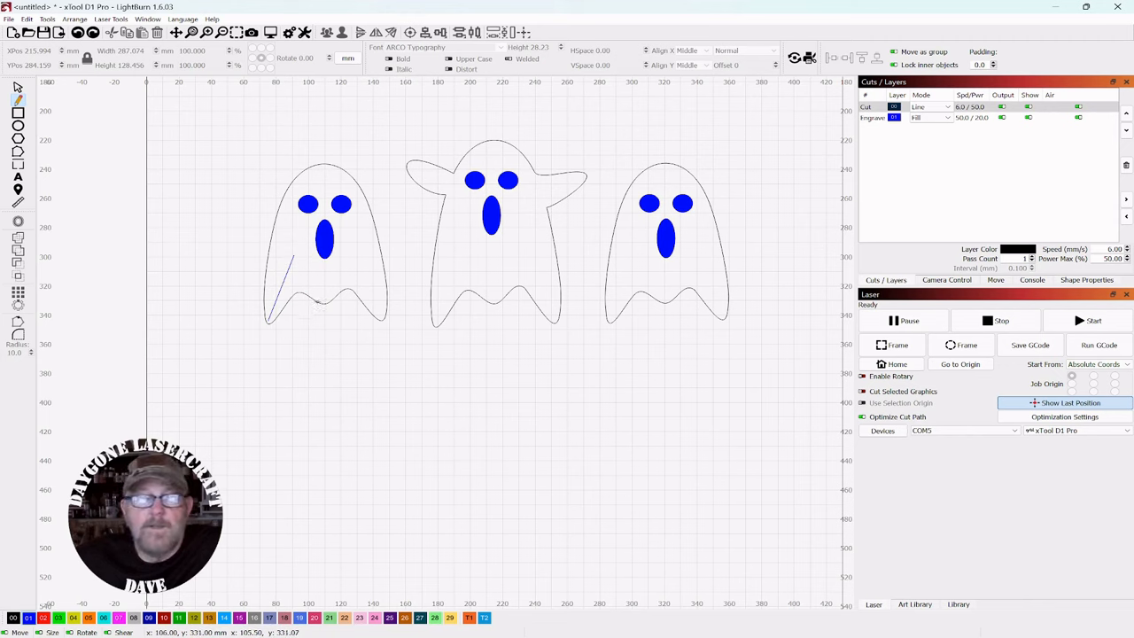
left_click_drag(321, 303, 338, 271)
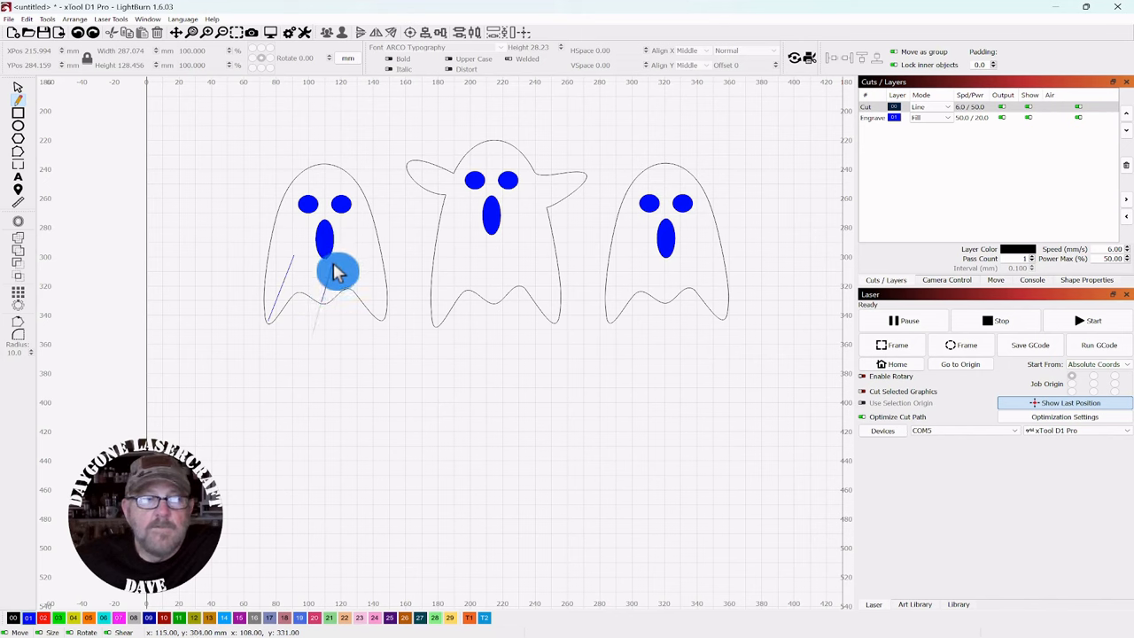
left_click_drag(333, 264, 333, 263)
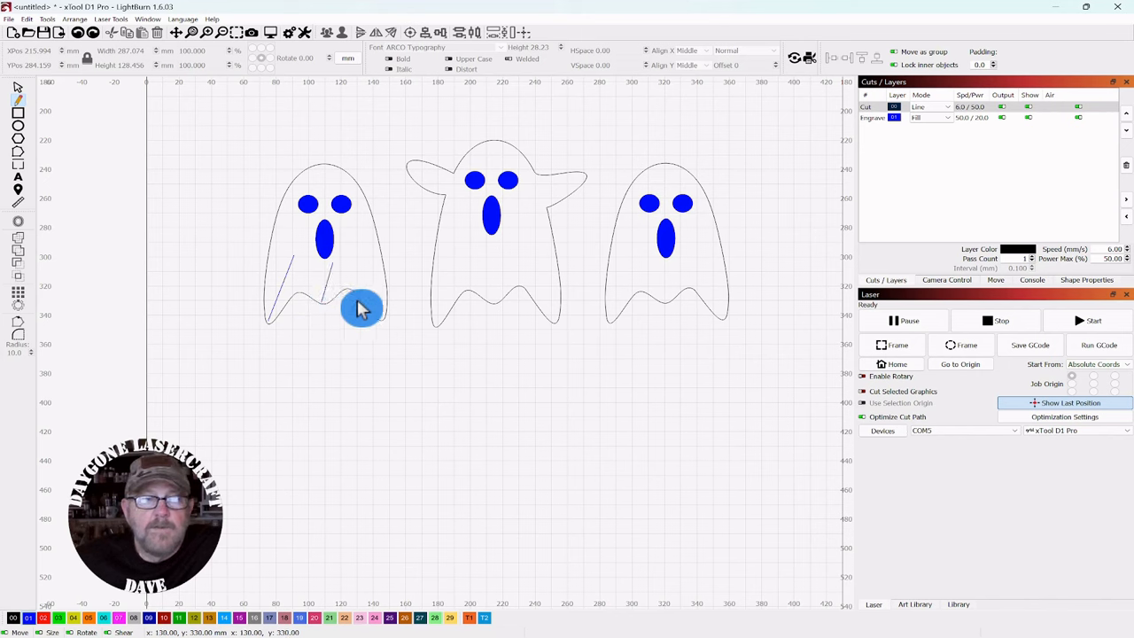
left_click_drag(352, 323, 366, 264)
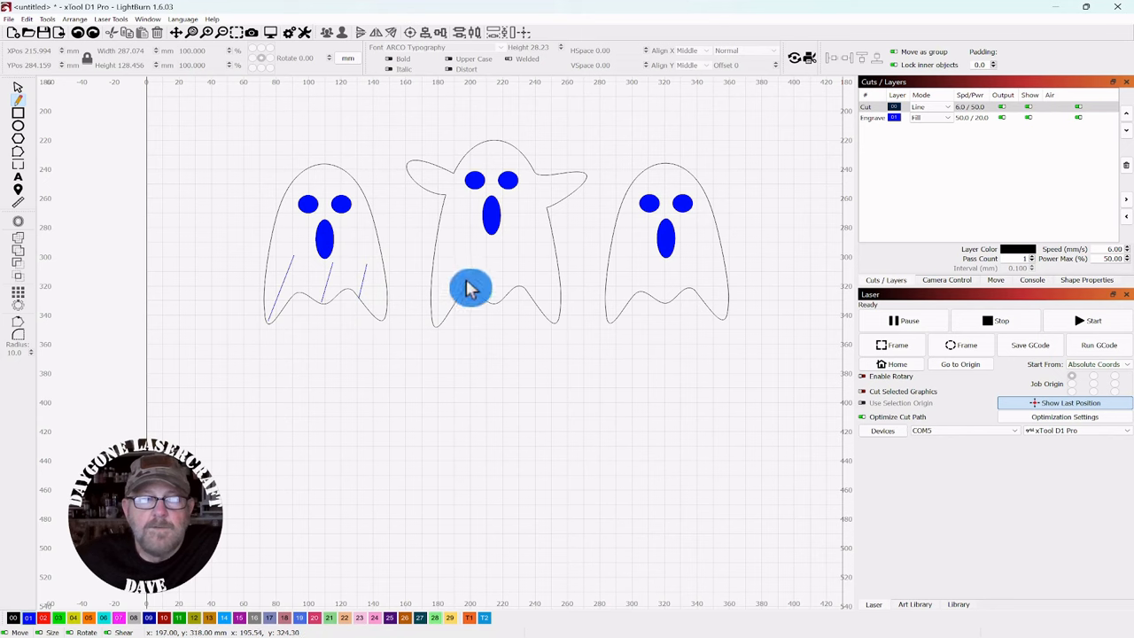
- Draw three slanted fold lines rising from the wavy lower edge of the middle ghost
left_click_drag(470, 288, 475, 258)
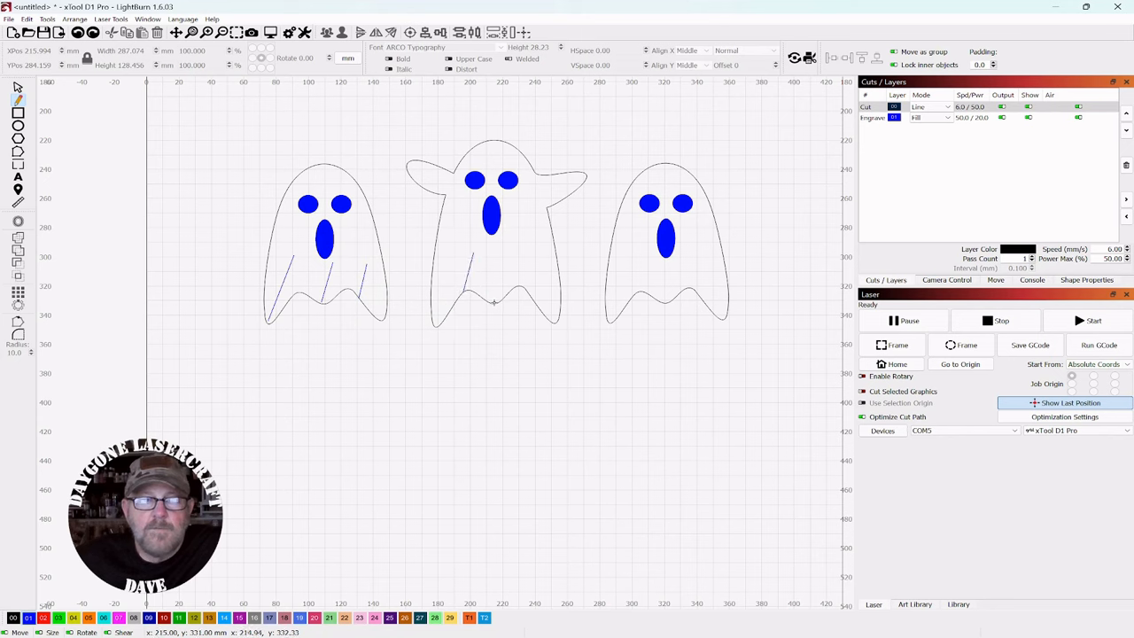
left_click_drag(485, 345, 507, 254)
left_click_drag(530, 295, 540, 247)
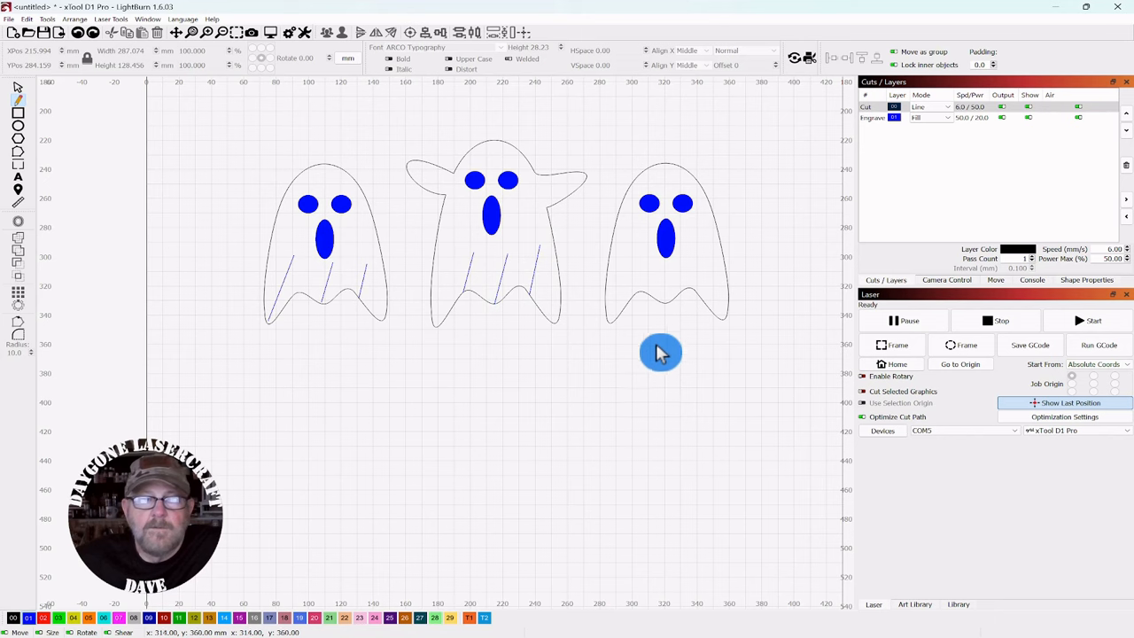
- Draw two slanted fold lines and one vertical line about 29 mm long rising from the right ghost's lower edge
left_click(643, 277)
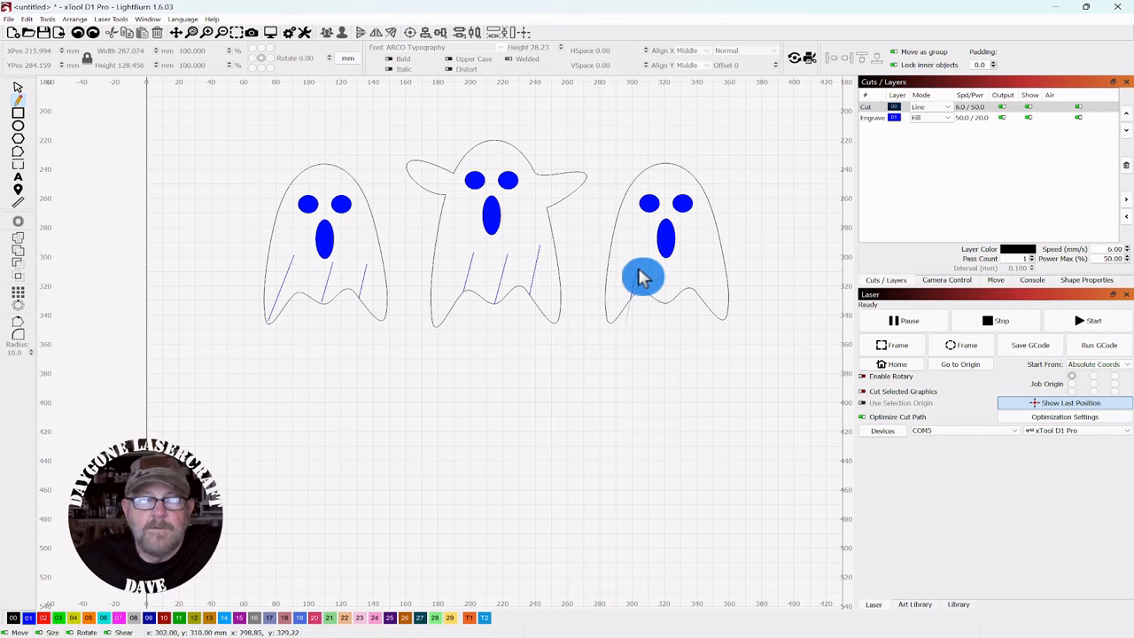
left_click(640, 263)
left_click(666, 295)
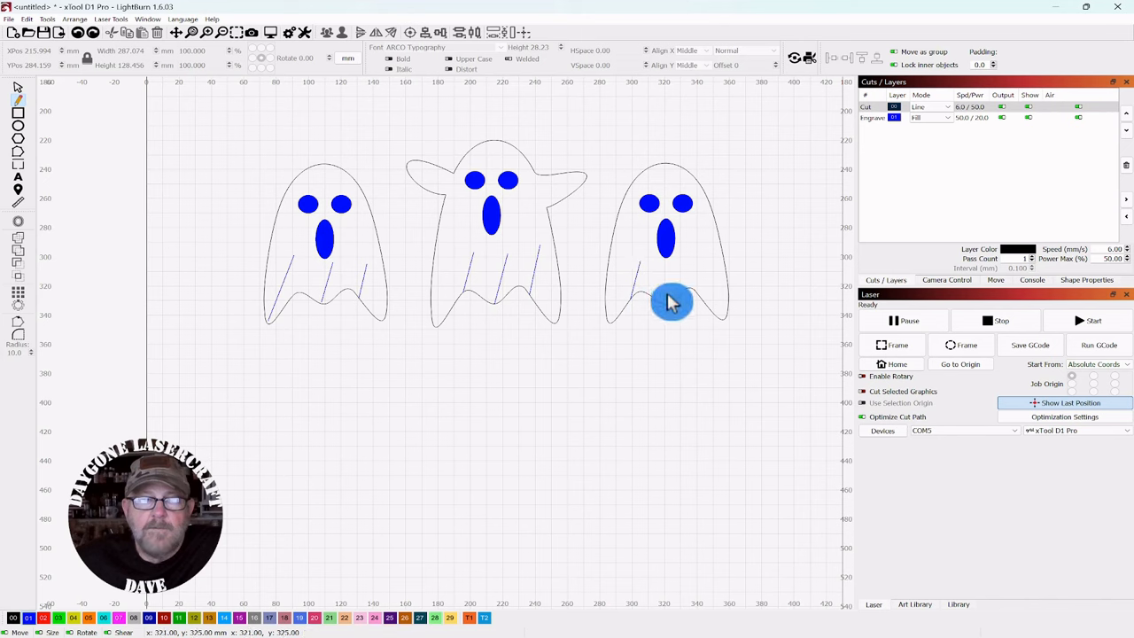
left_click(683, 276)
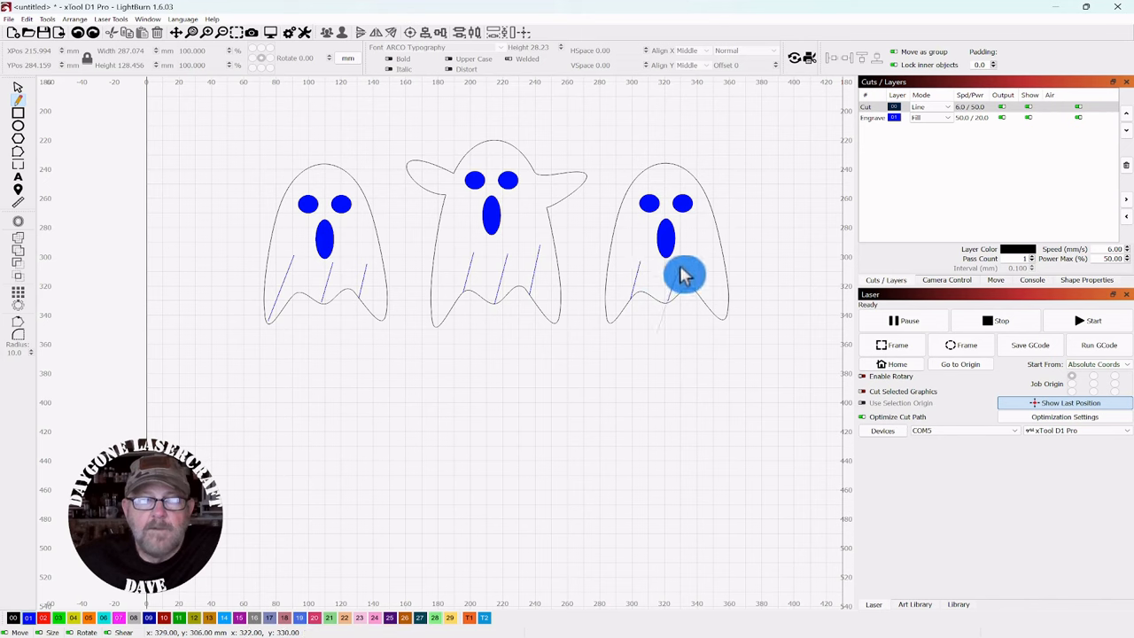
left_click(701, 308)
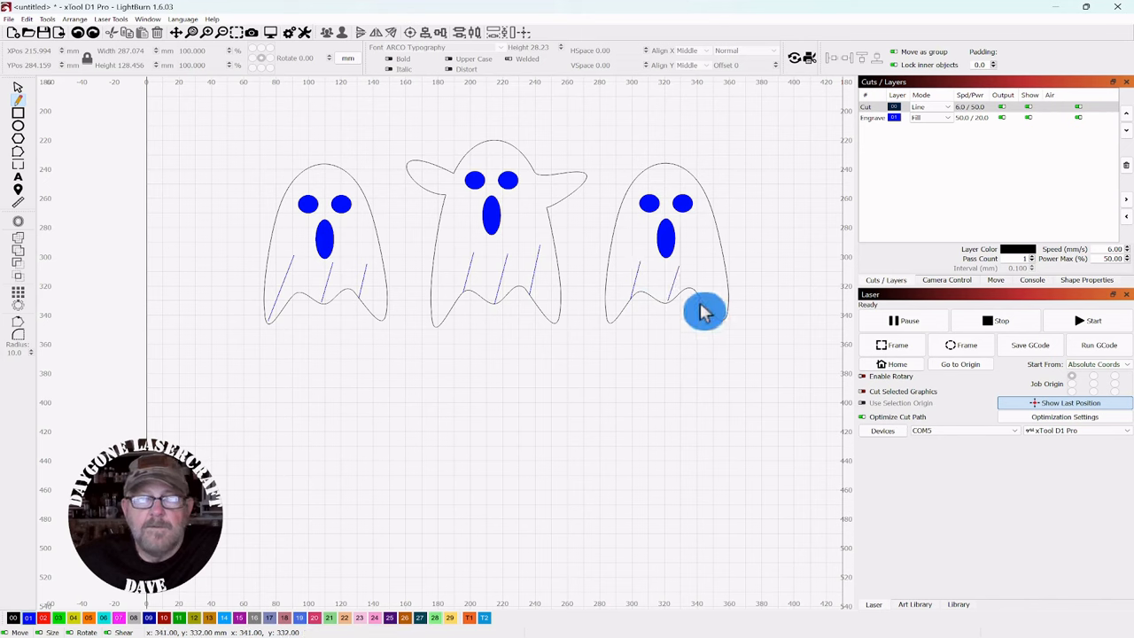
left_click(713, 273)
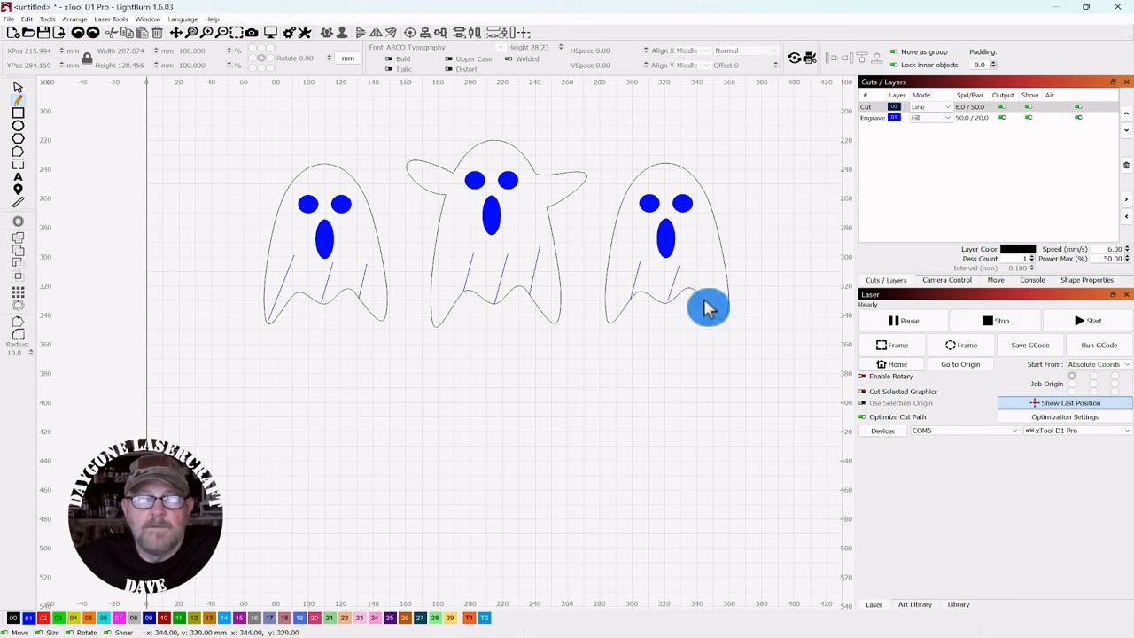
left_click(704, 337)
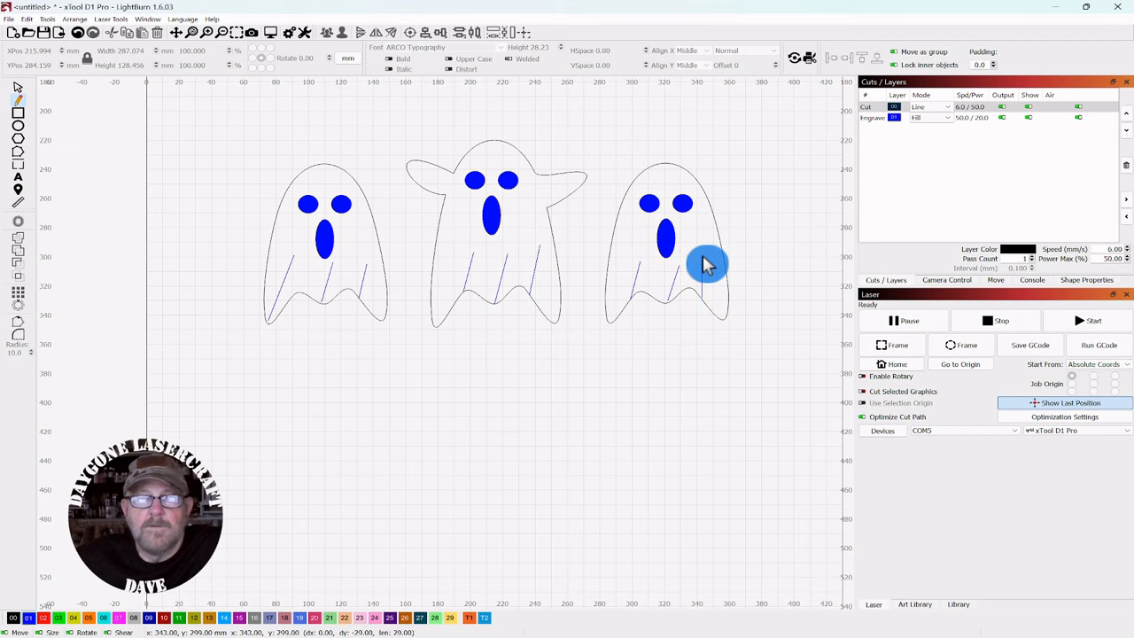
- Offset the left ghost's longest fold line outward by 0.5 mm with round corners, and delete the original line
scroll(612, 417, "up", 1)
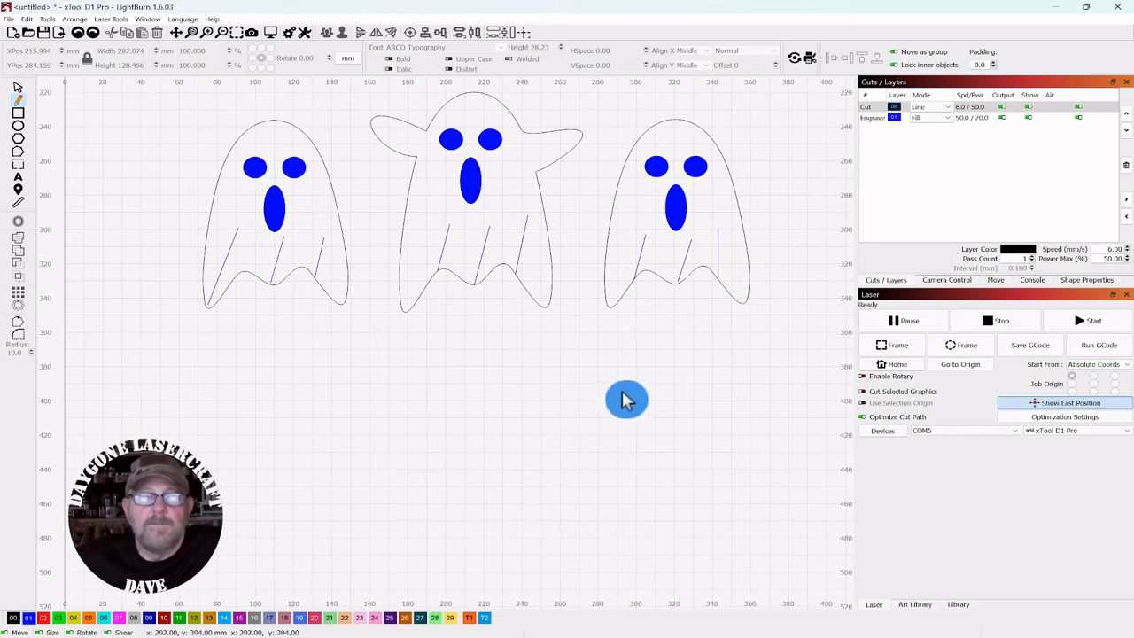
scroll(620, 406, "up", 1)
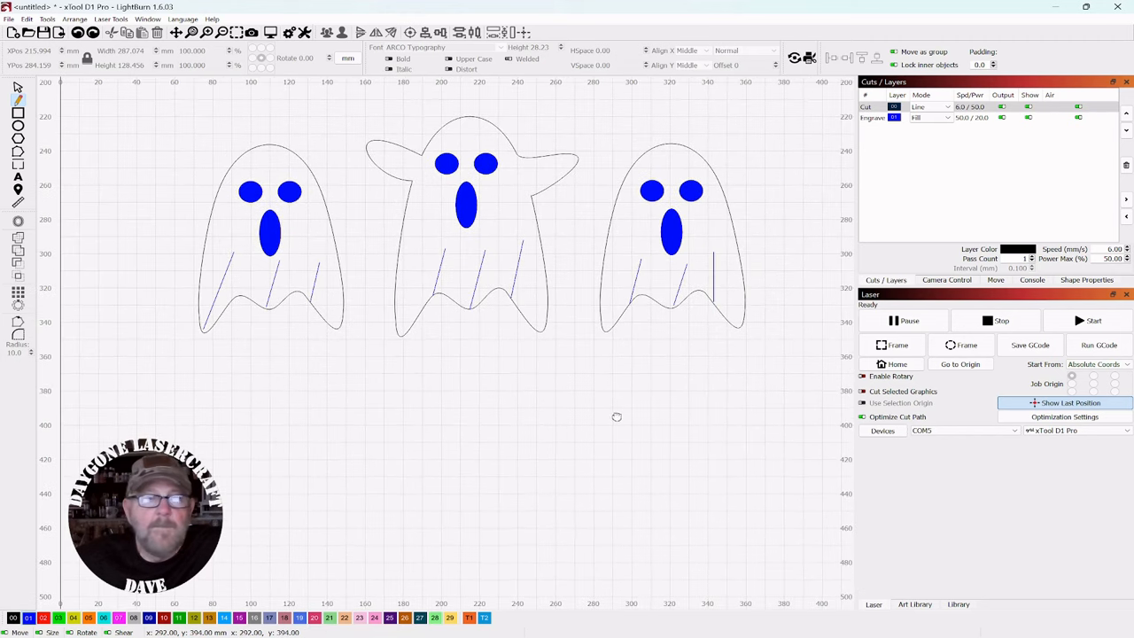
left_click(18, 89)
left_click(129, 142)
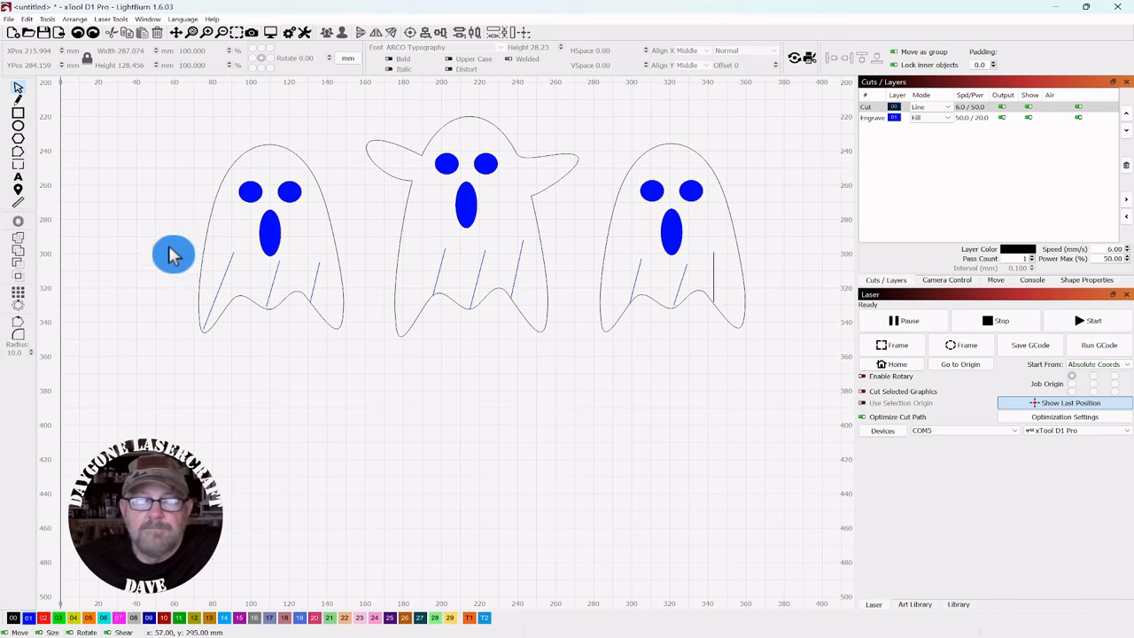
left_click(227, 285)
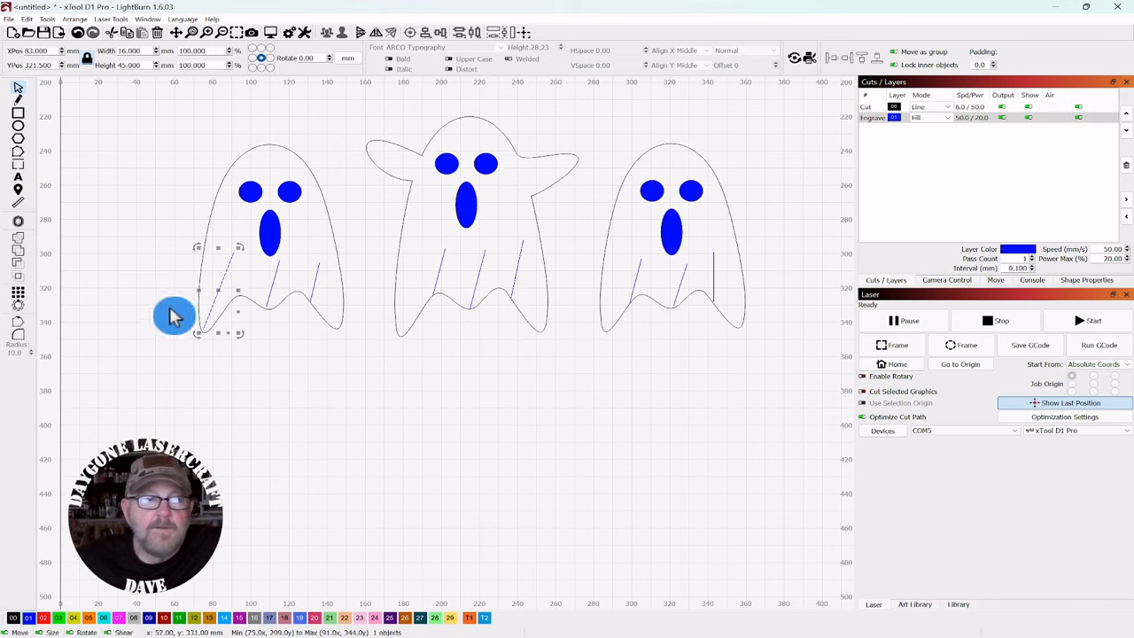
left_click(18, 224)
mouse_move(565, 276)
left_mouse_down()
mouse_move(724, 260)
mouse_move(660, 244)
left_mouse_up()
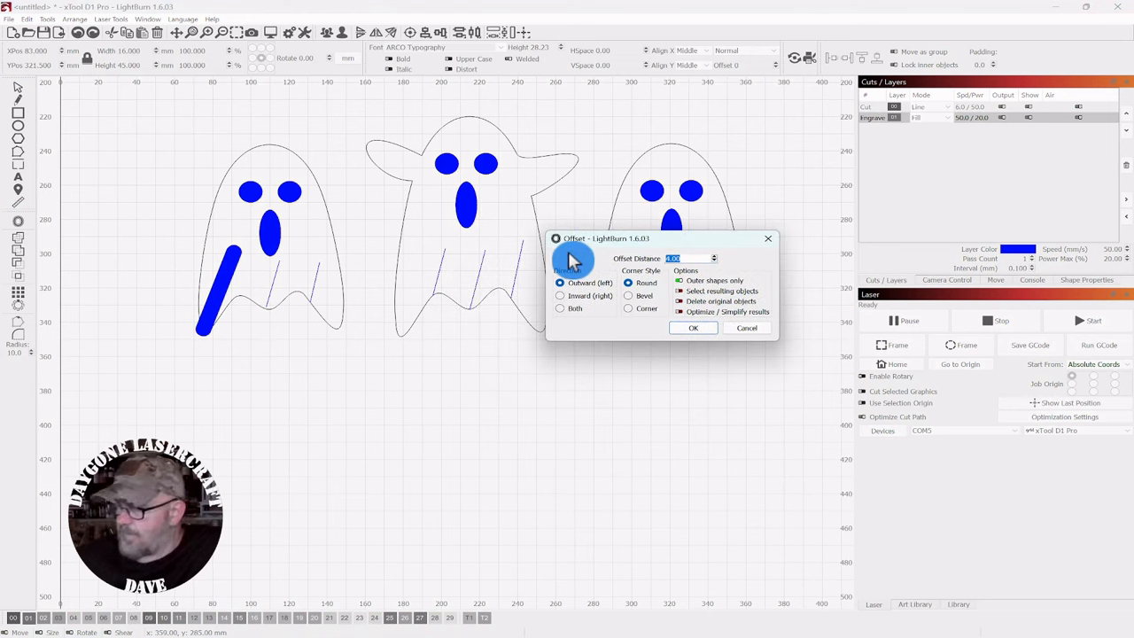
type(".5")
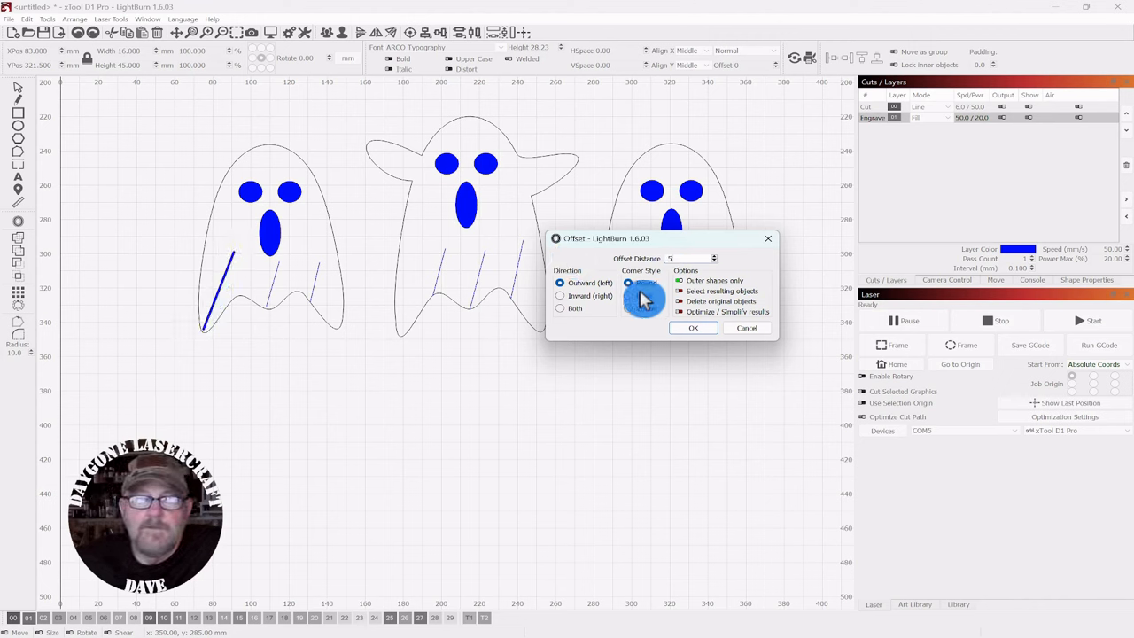
left_click(695, 329)
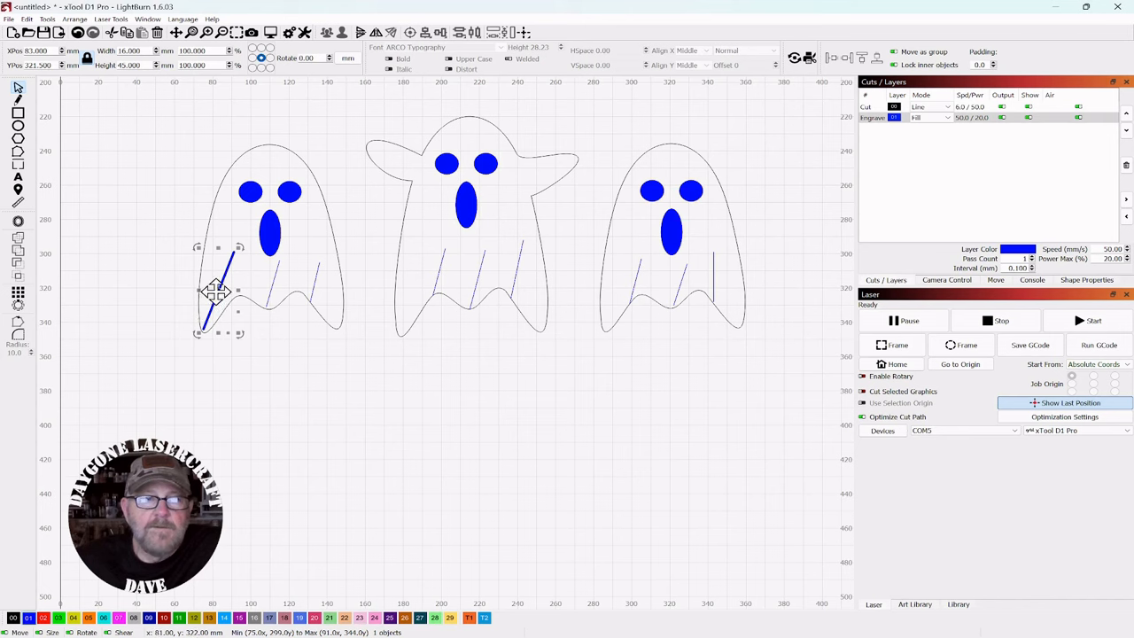
left_click_drag(216, 291, 334, 385)
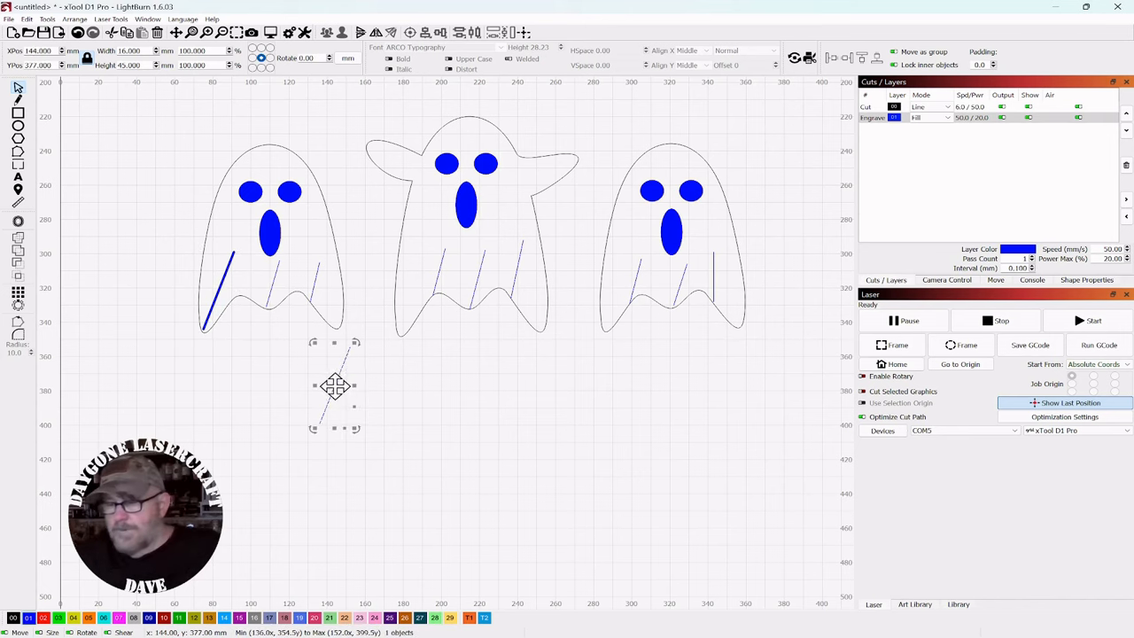
key("Delete")
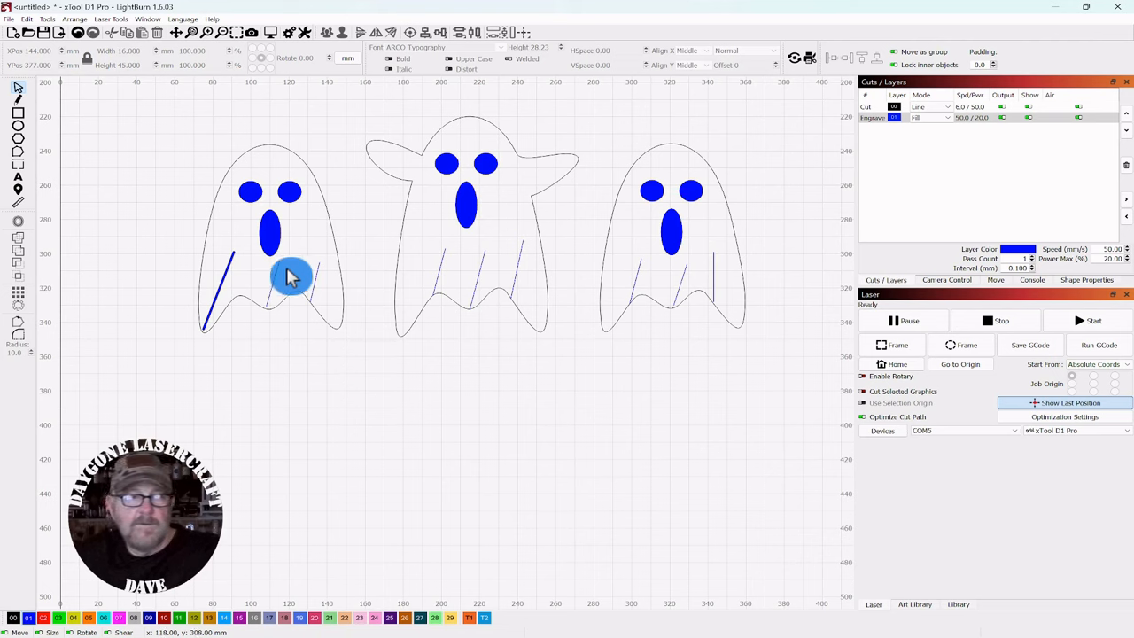
- Offset the left ghost's middle and right fold lines outward by 0.5 mm with round corners, and delete both original lines
left_click(271, 293)
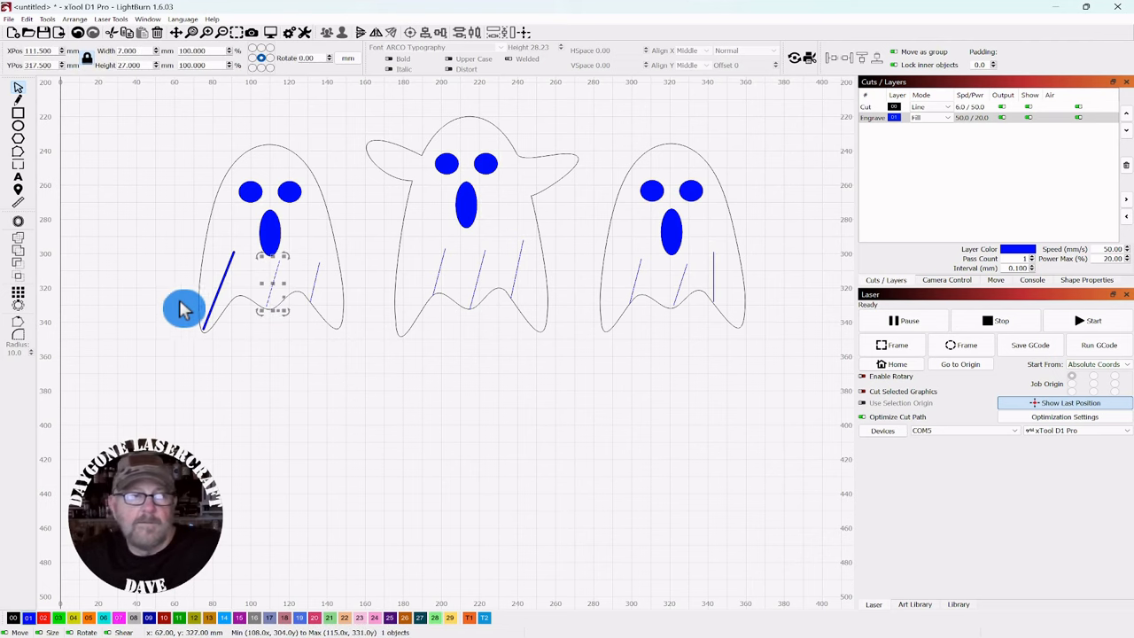
left_click(19, 229)
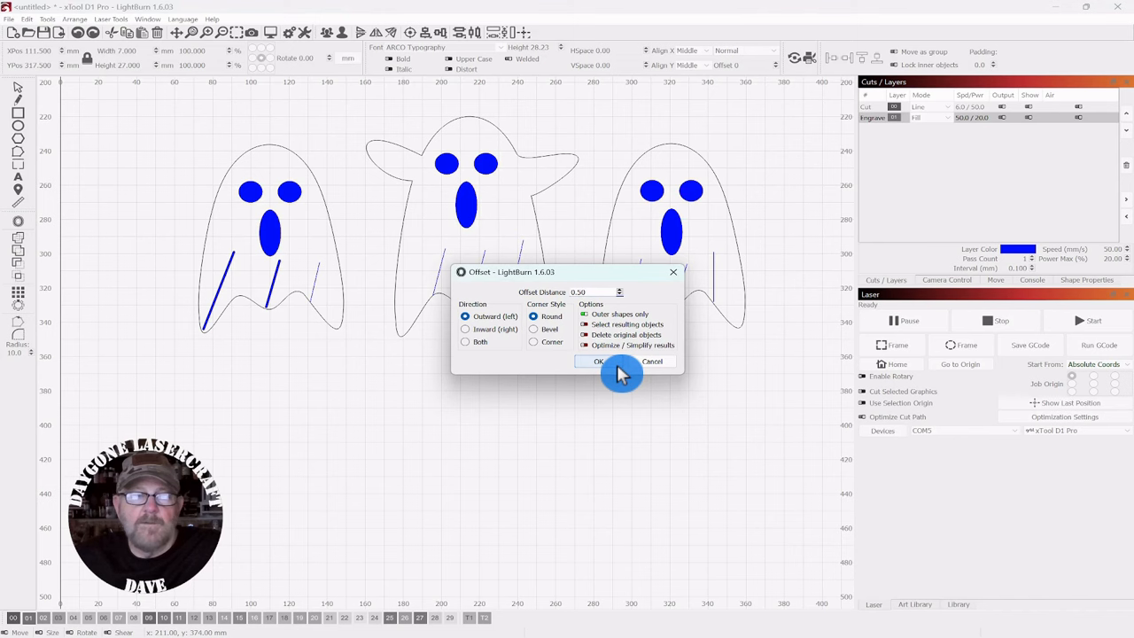
left_click(597, 368)
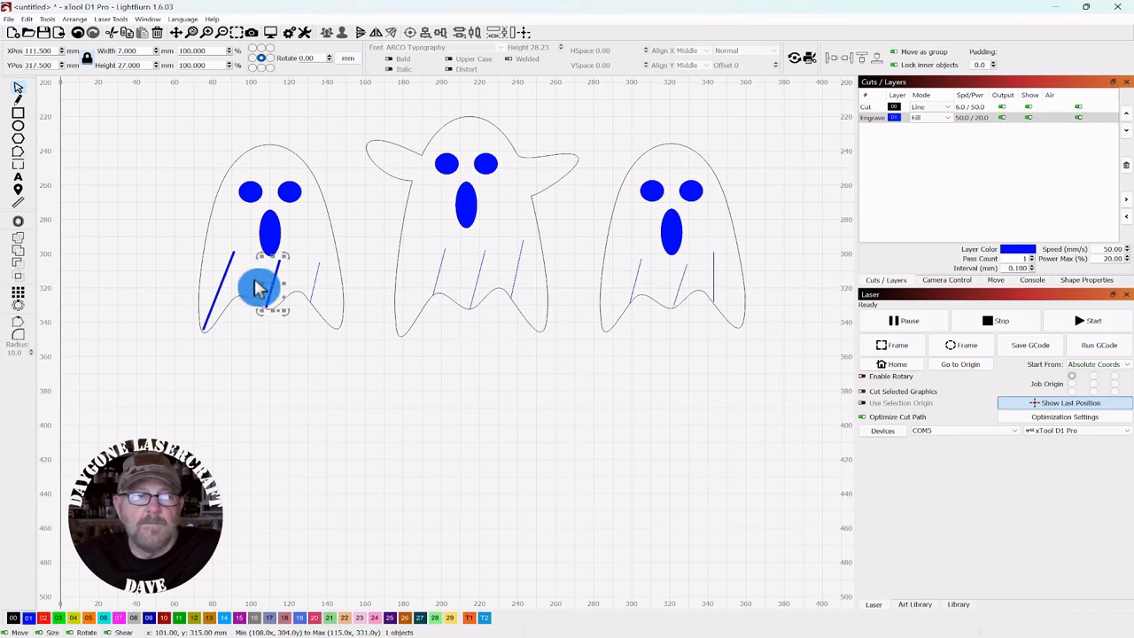
left_click(329, 367)
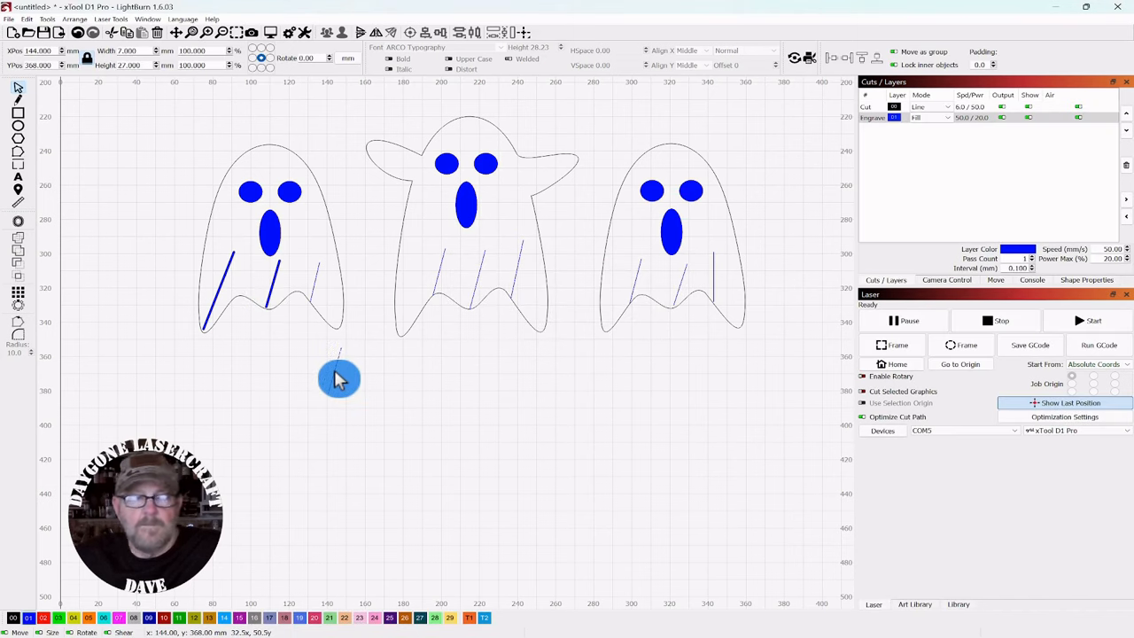
left_click_drag(334, 370, 319, 286)
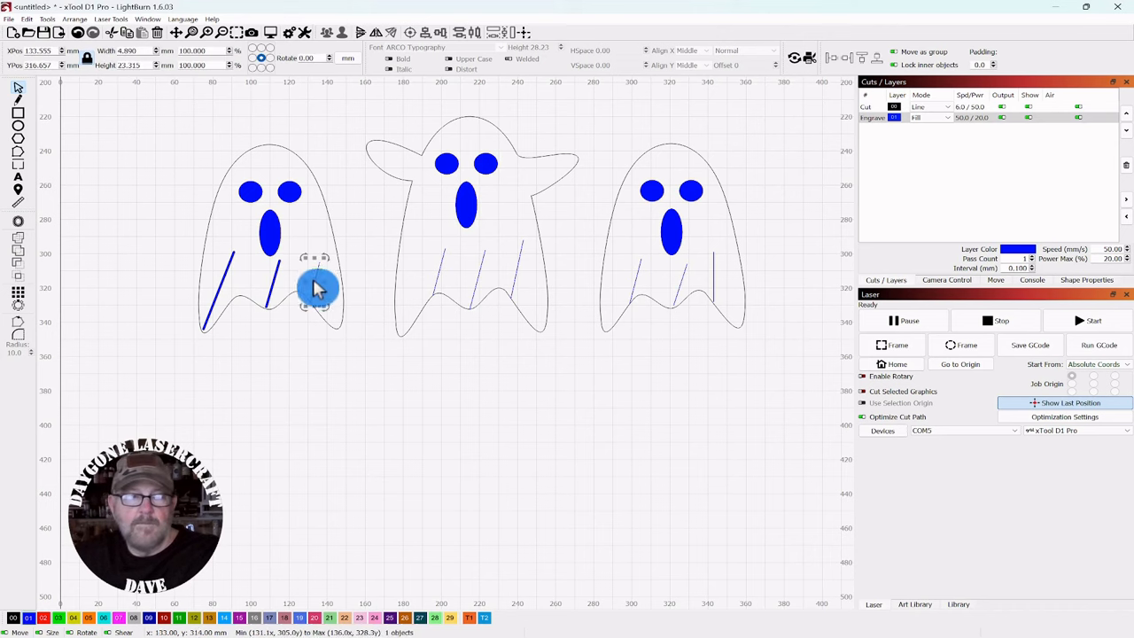
left_click(19, 228)
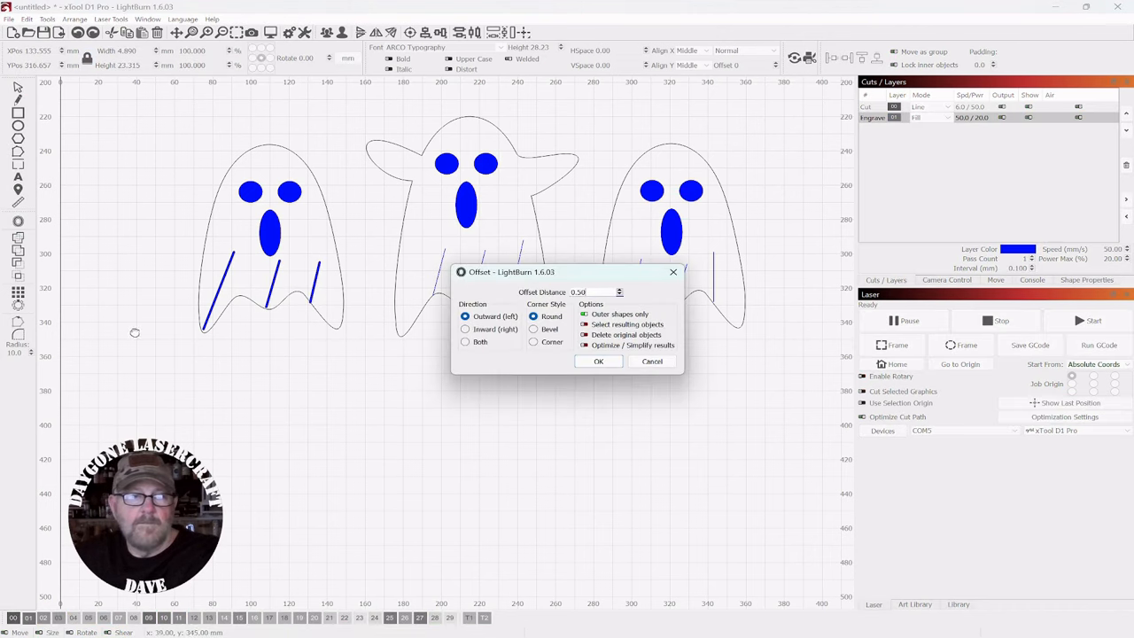
left_click(602, 366)
left_click(470, 417)
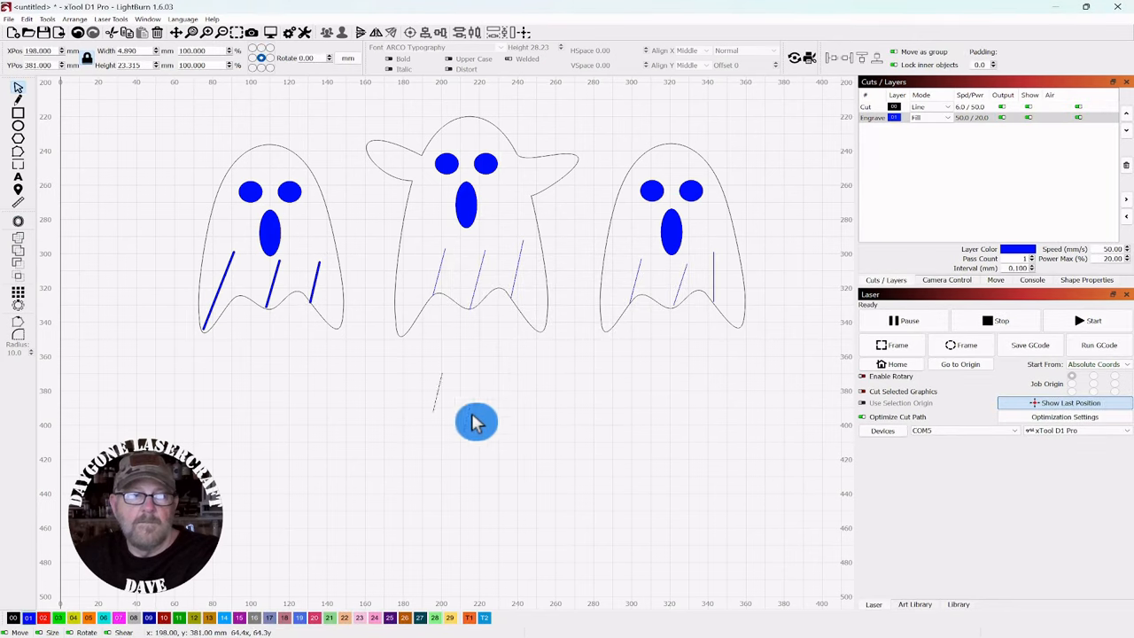
left_click(488, 425)
- Offset the middle ghost's left fold line outward by 0.5 mm and move the original line into the empty area below the ghosts
left_click(452, 265)
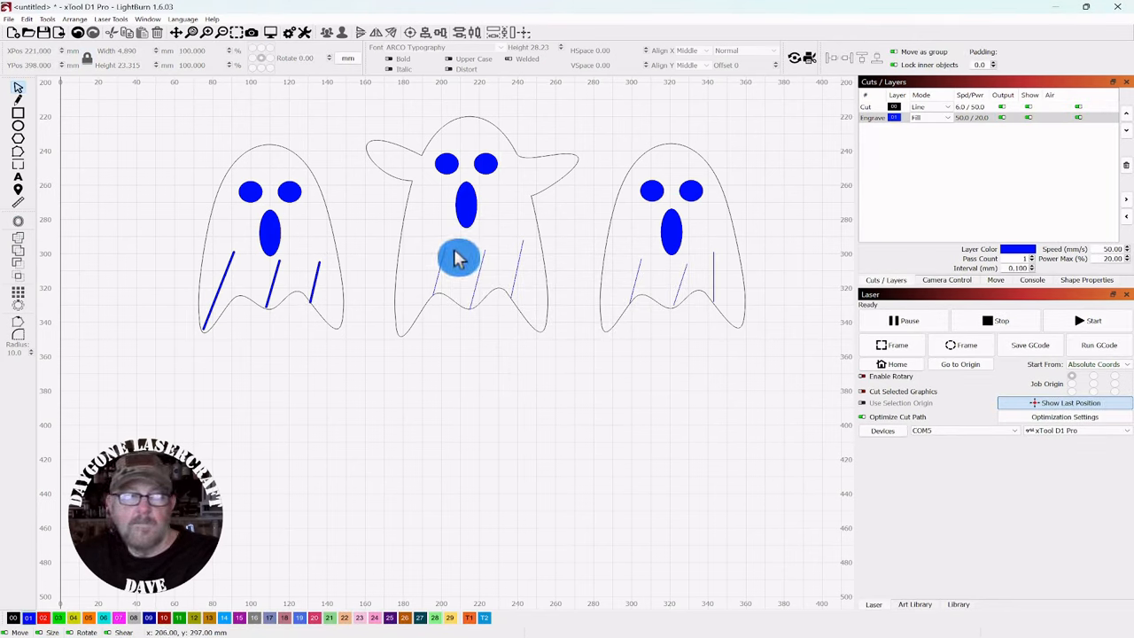
left_click(445, 270)
left_click(19, 229)
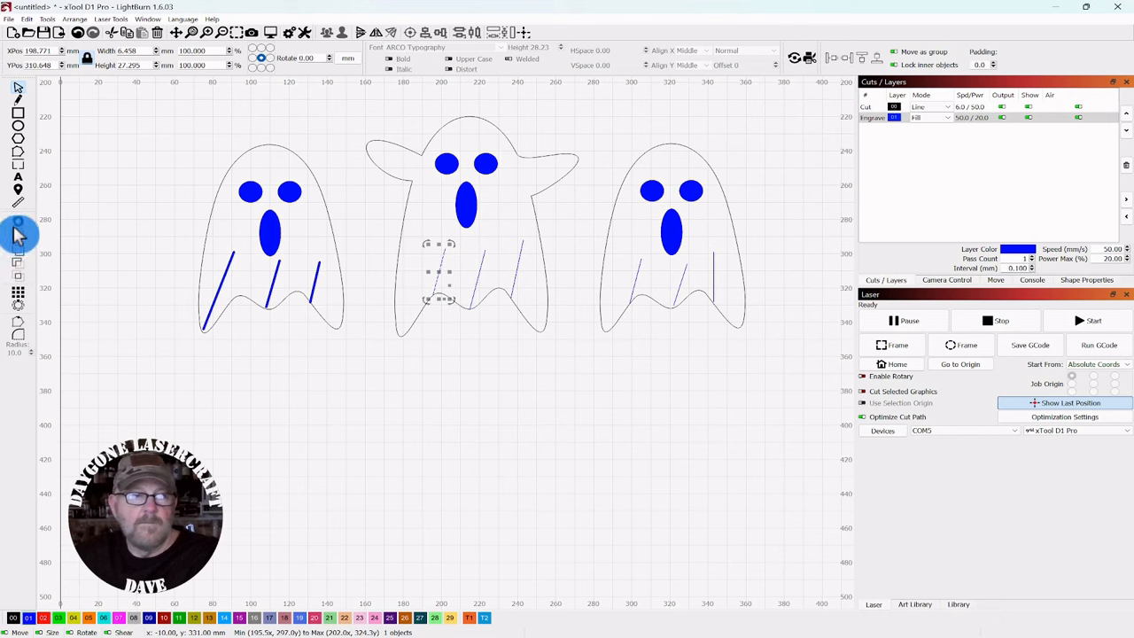
left_click(607, 362)
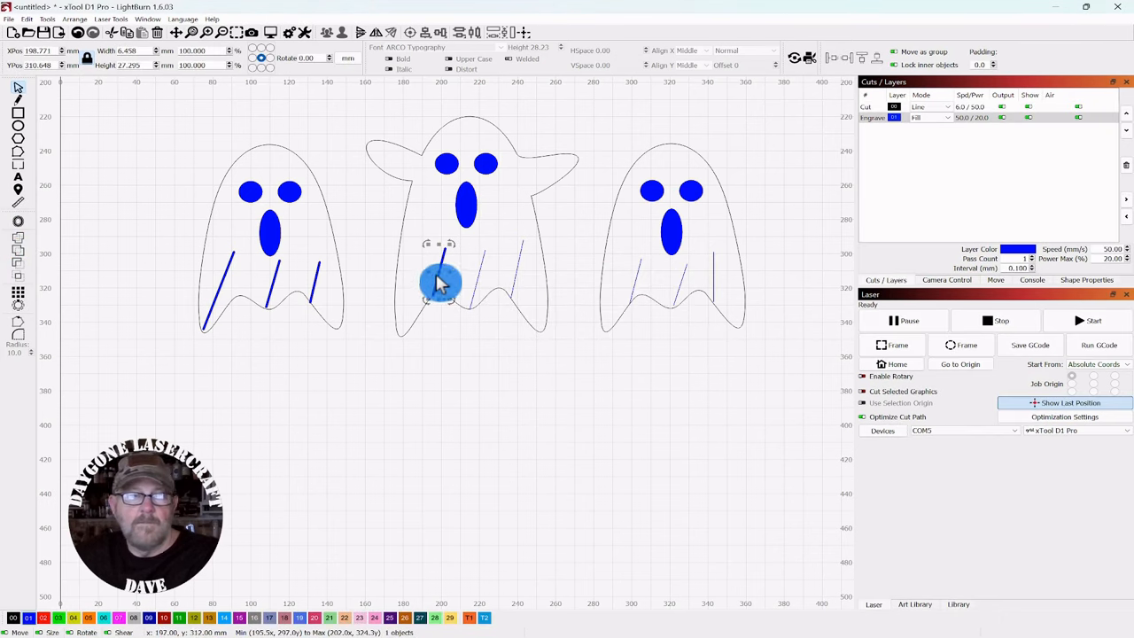
left_click_drag(441, 278, 520, 476)
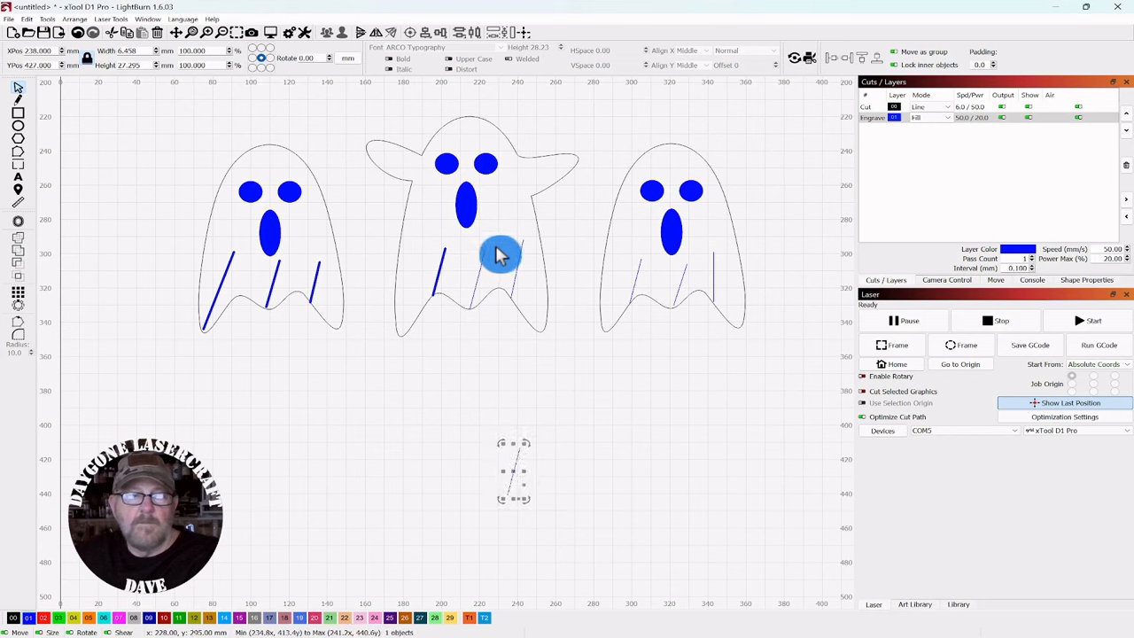
- Offset the middle ghost's two remaining fold lines outward by 0.5 mm, moving each original line beside the one already set aside
left_click(475, 304)
left_click(20, 219)
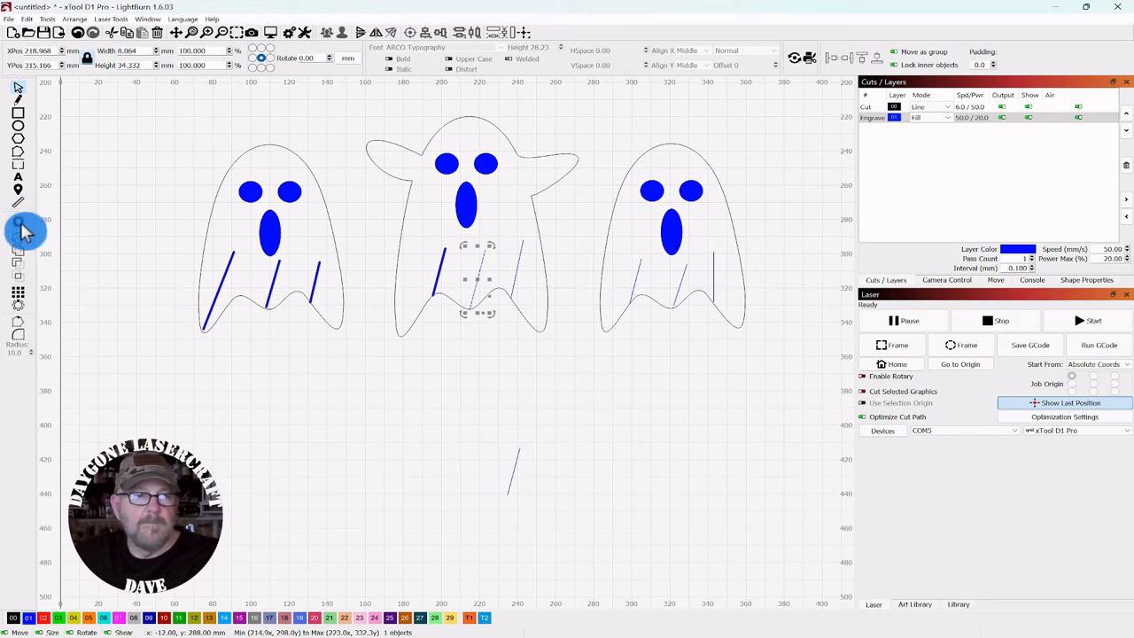
left_click(606, 362)
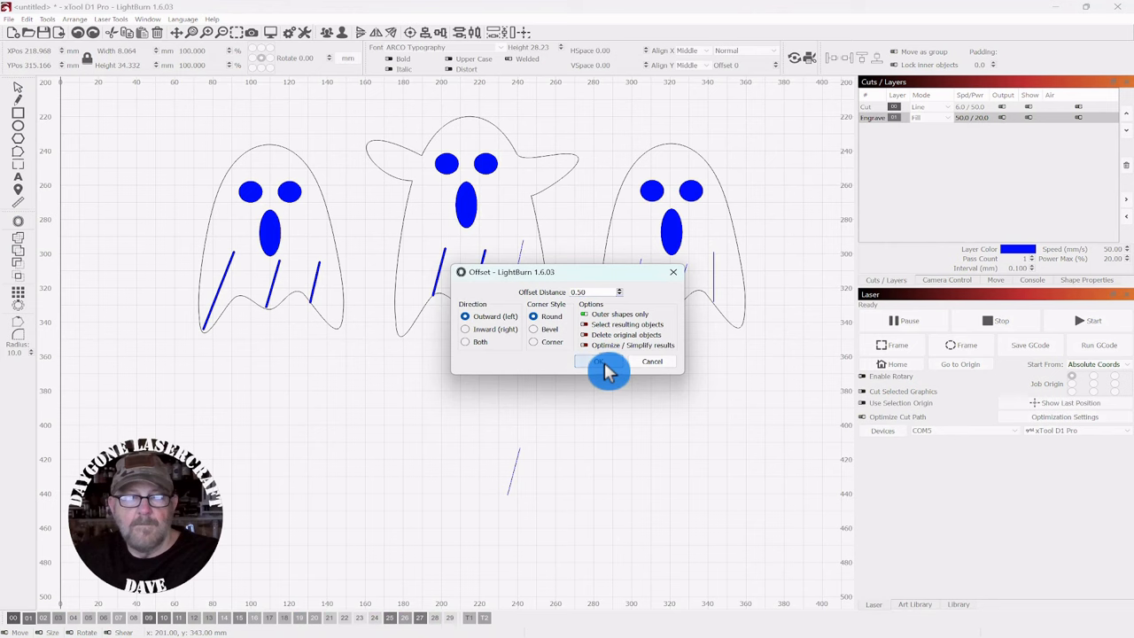
left_click_drag(479, 288, 506, 470)
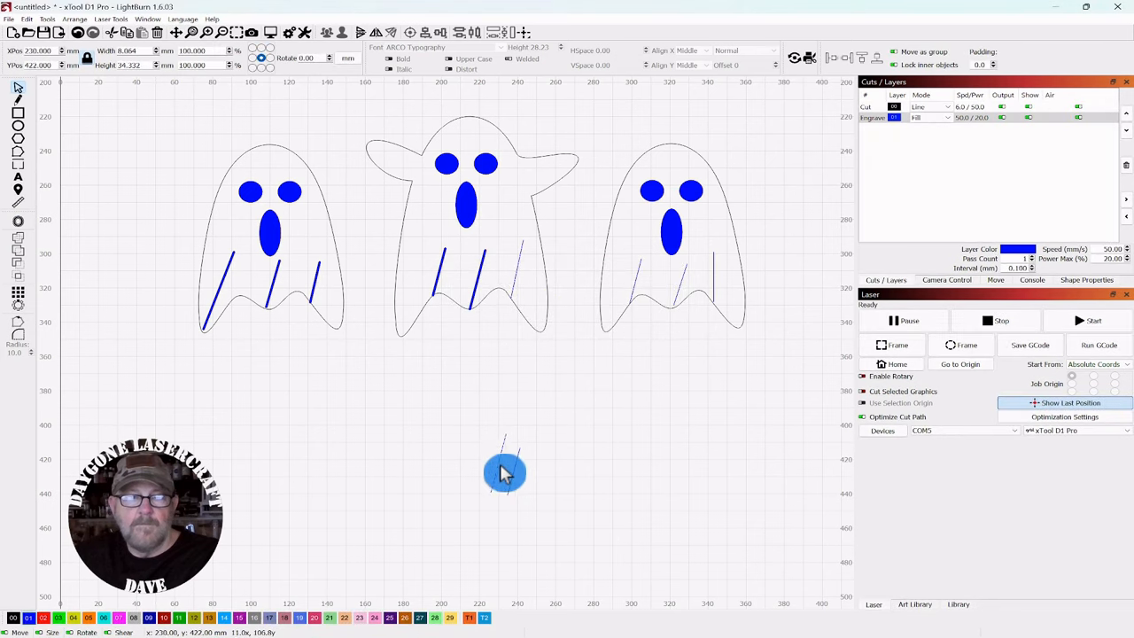
left_click(518, 268)
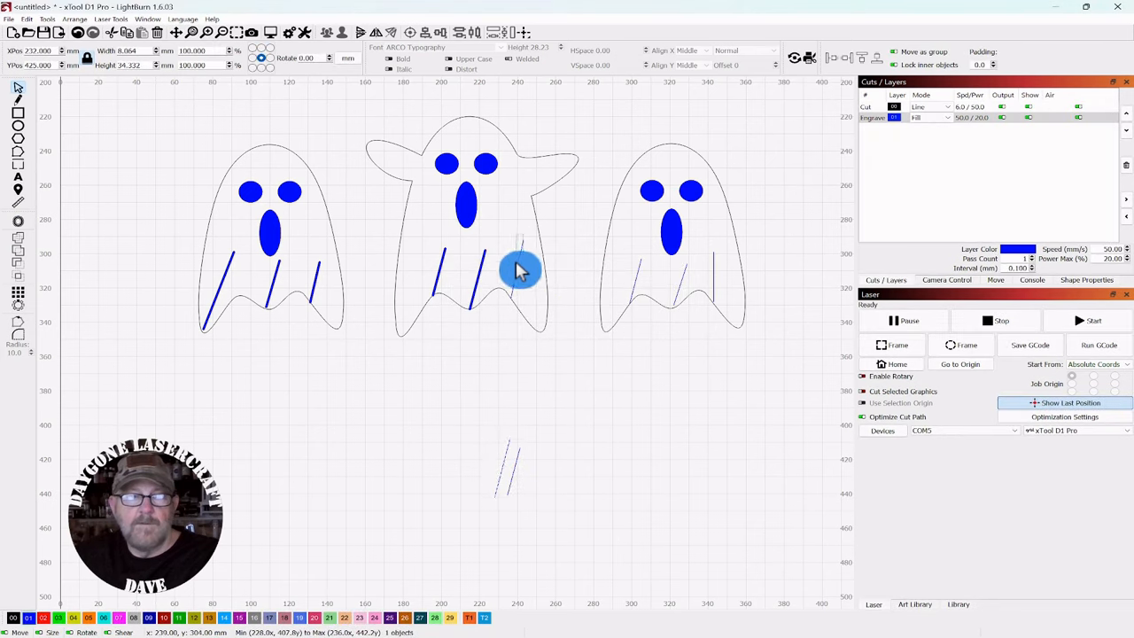
left_click(19, 226)
left_click(597, 366)
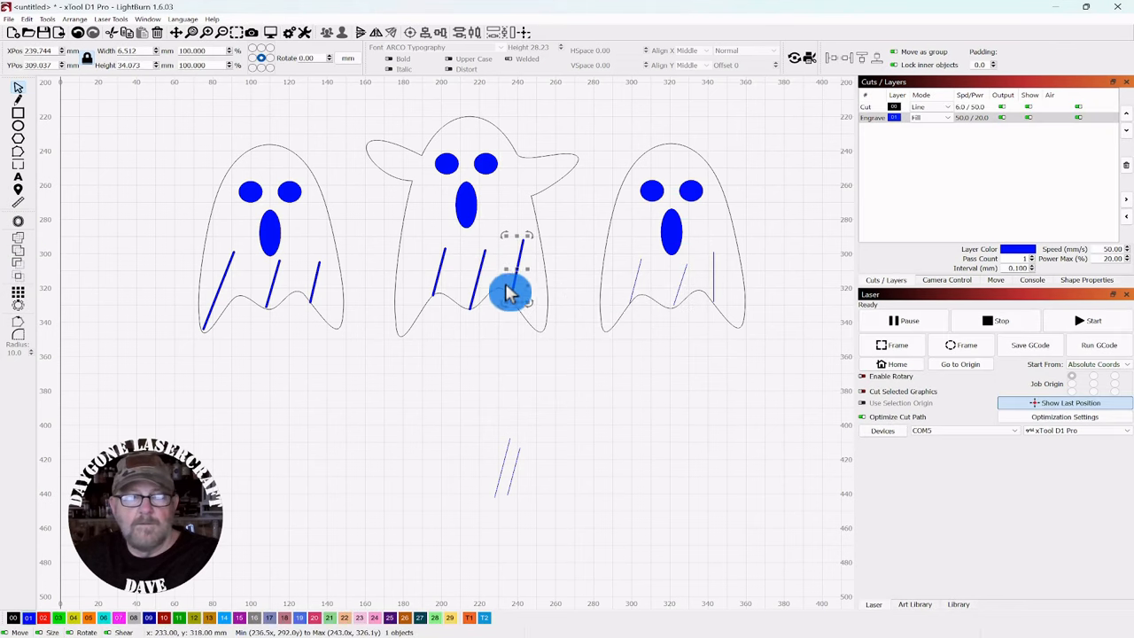
left_click(513, 466)
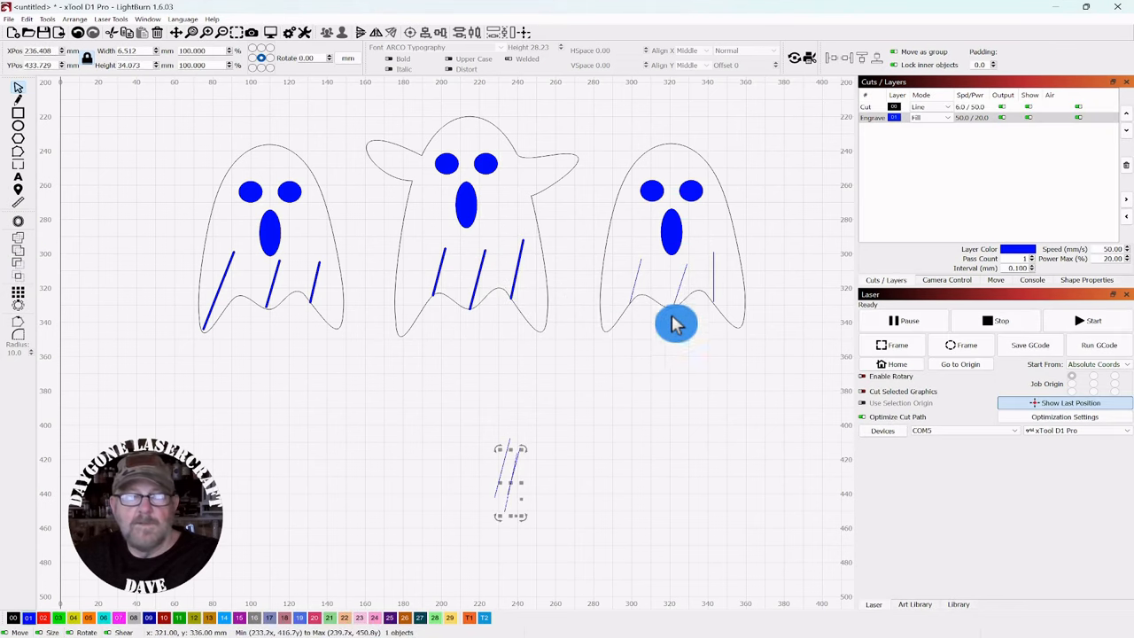
- Offset the right ghost's two slanted fold lines outward by 0.5 mm and move both originals to the lines set aside below
left_click(625, 298)
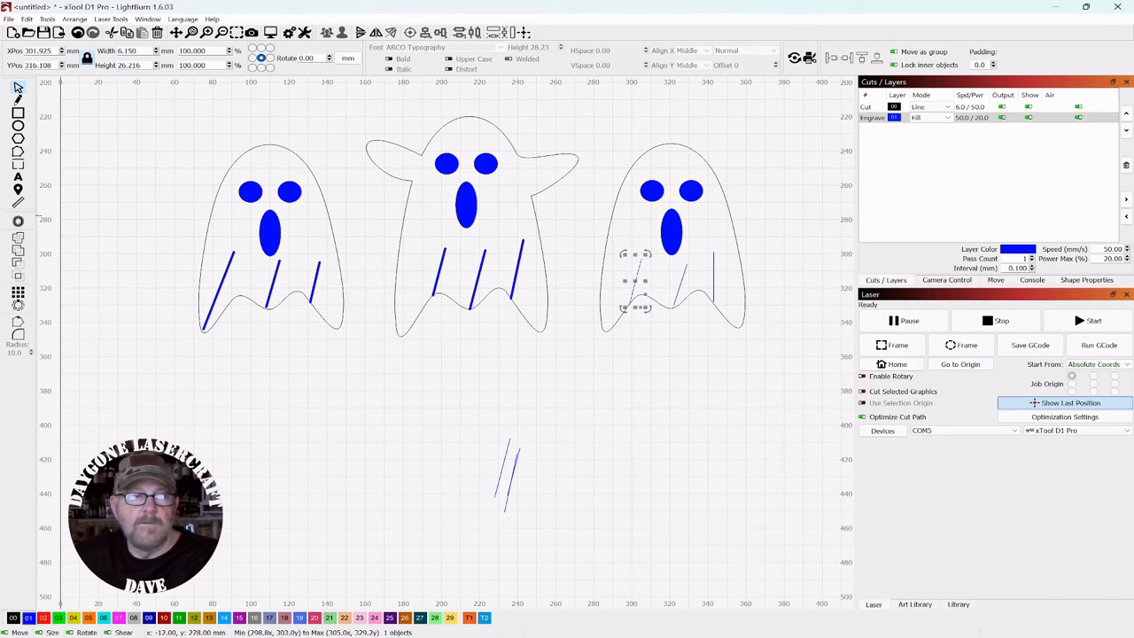
left_click(19, 224)
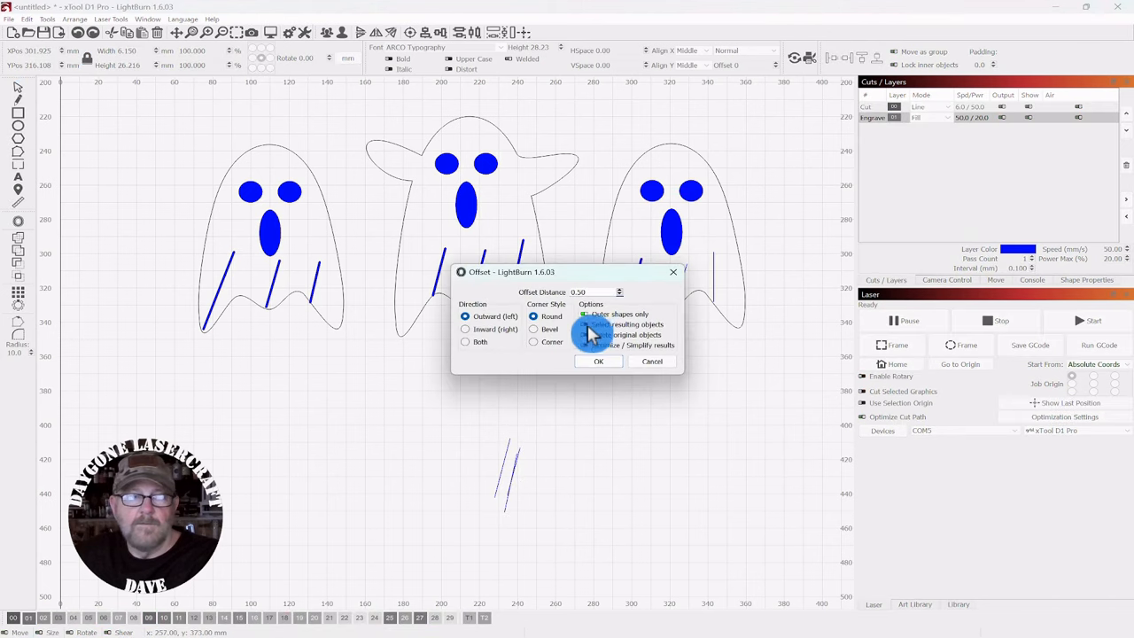
left_click(599, 358)
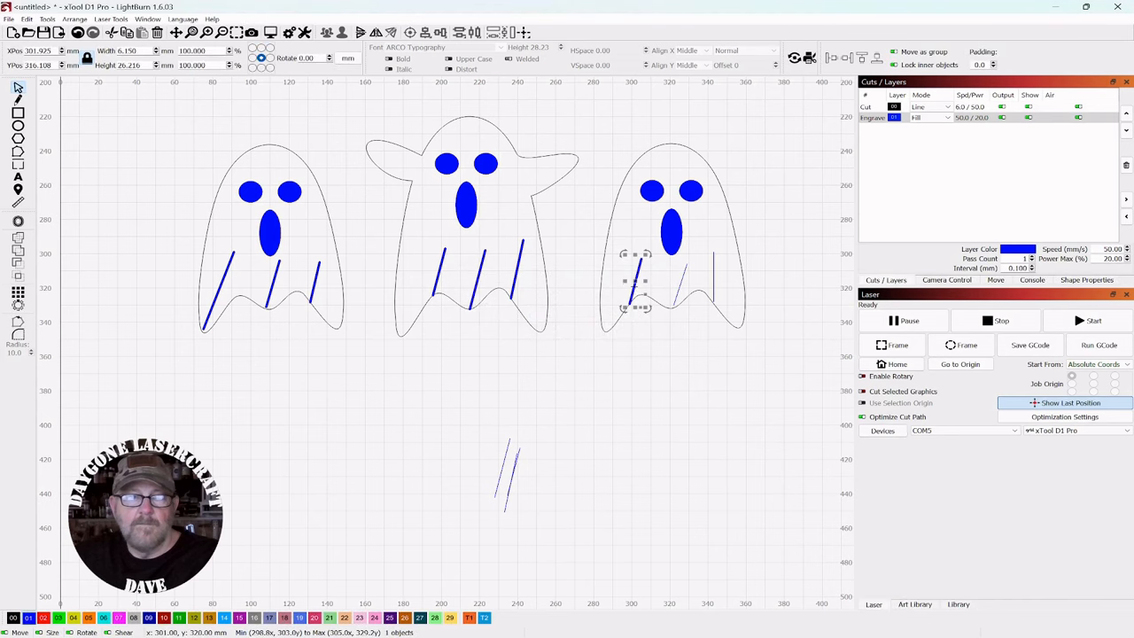
left_click(512, 465)
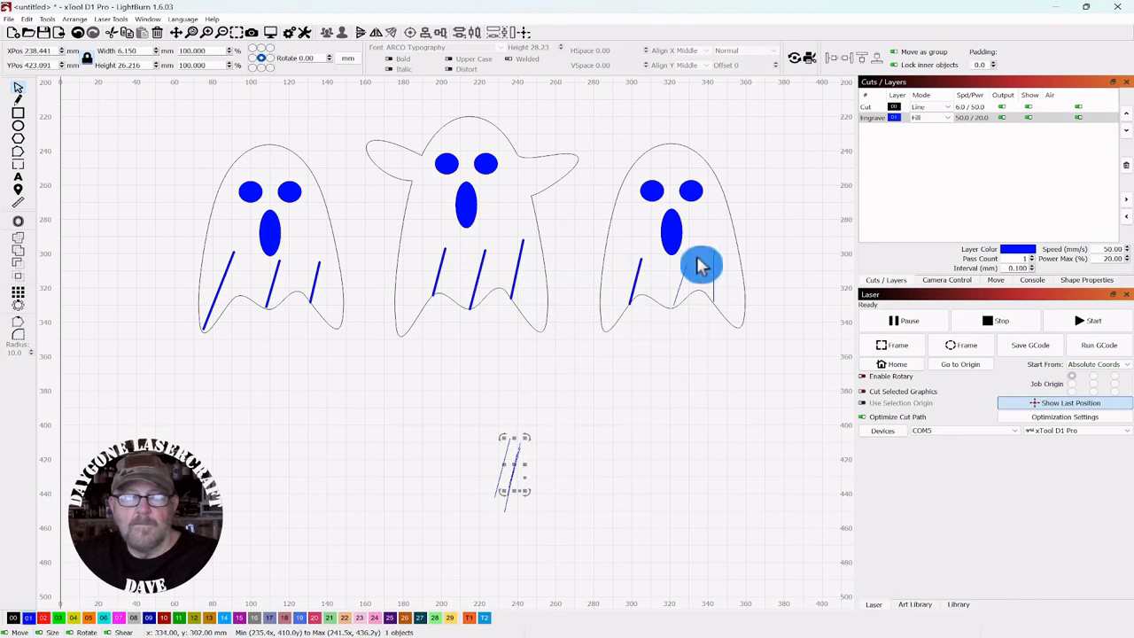
left_click(679, 284)
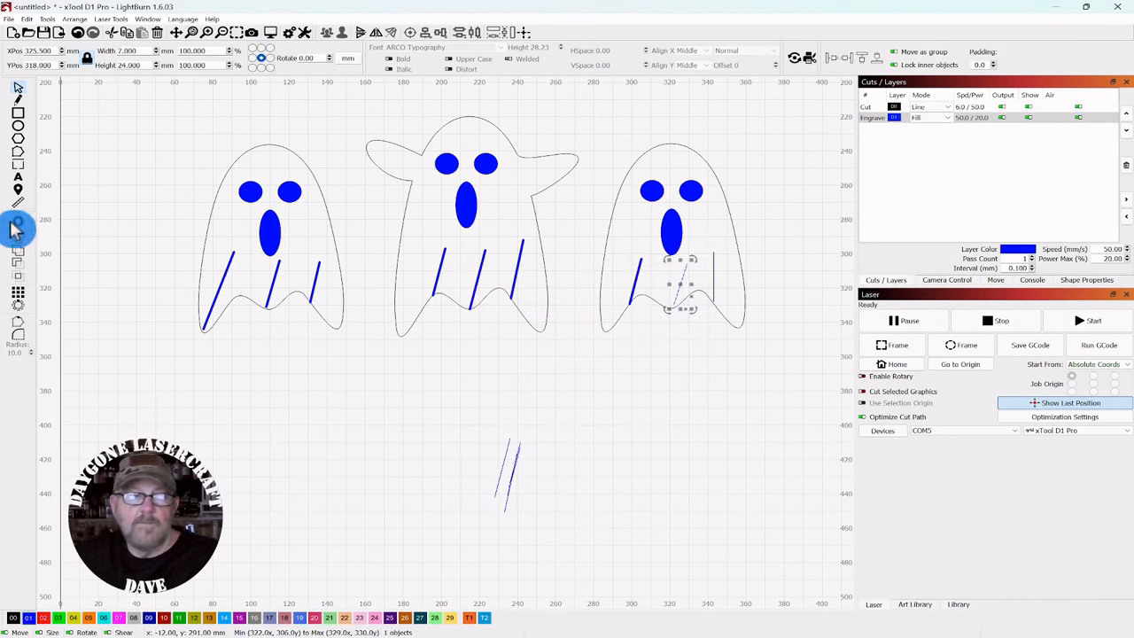
left_click(20, 226)
left_click(594, 365)
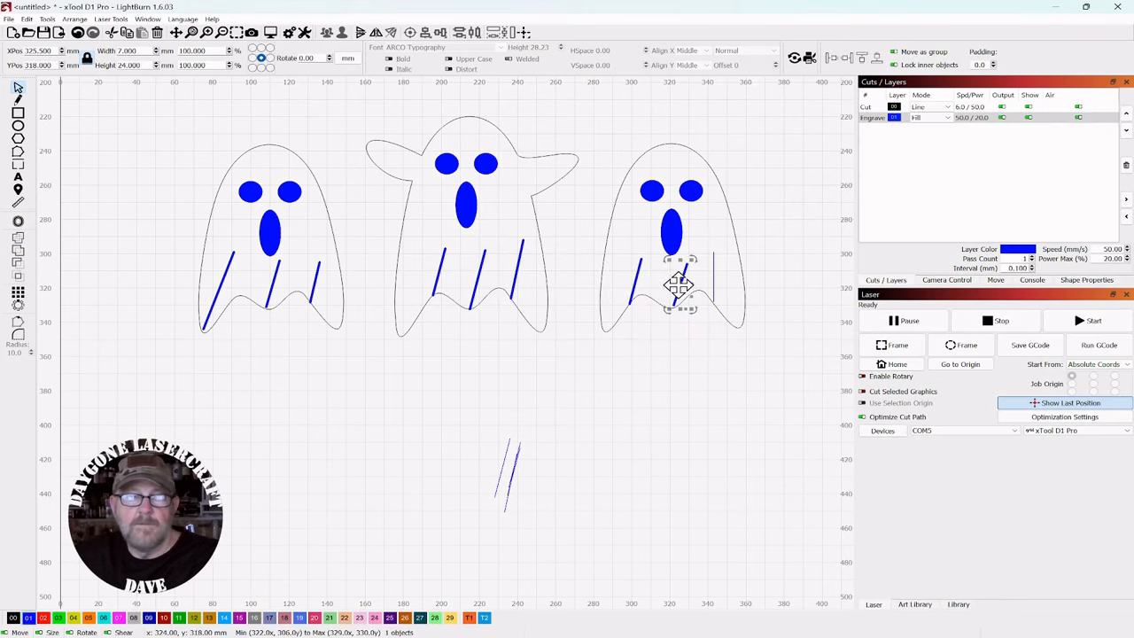
left_click_drag(678, 284, 523, 456)
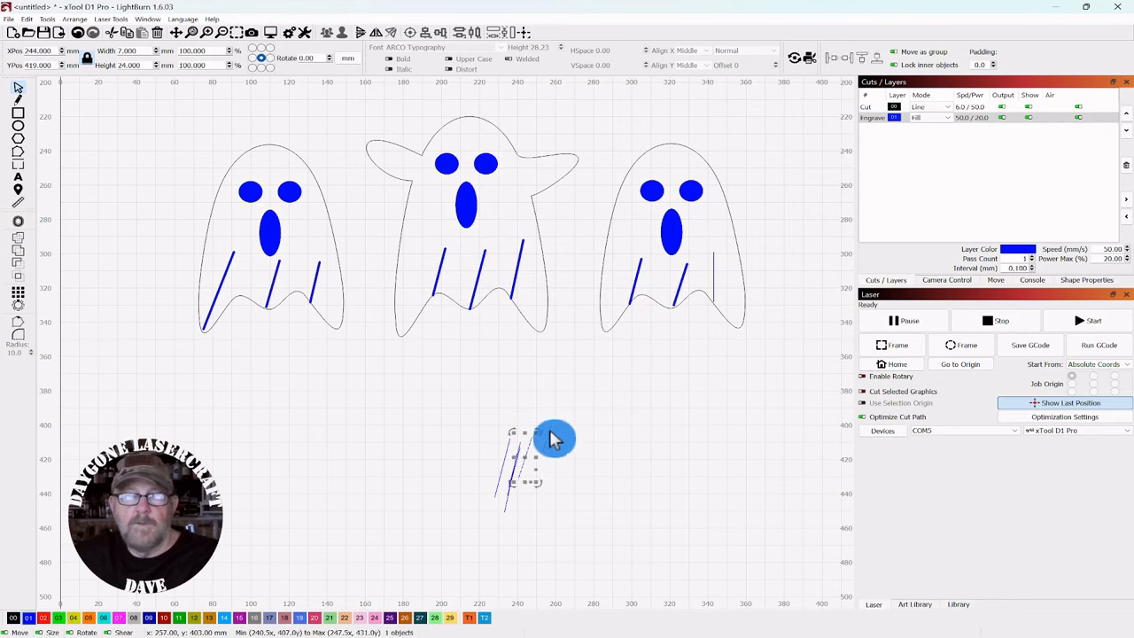
- Offset the right ghost's vertical fold line outward by 0.5 mm, and delete its original together with all the other lines set aside
left_click(711, 273)
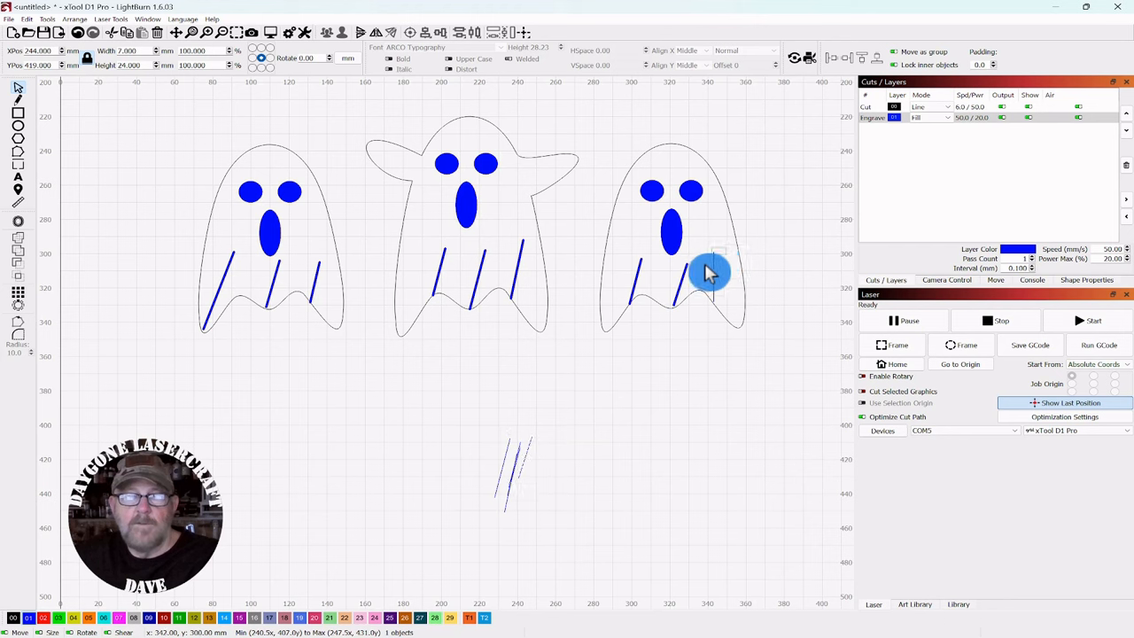
left_click(18, 223)
left_click(592, 365)
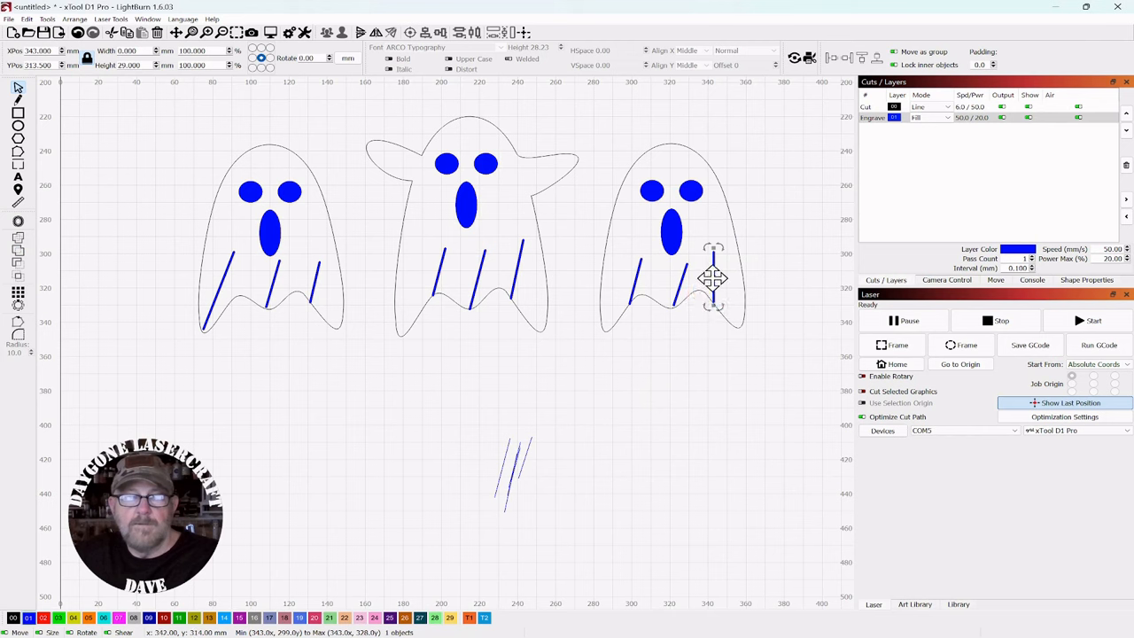
left_click(525, 459)
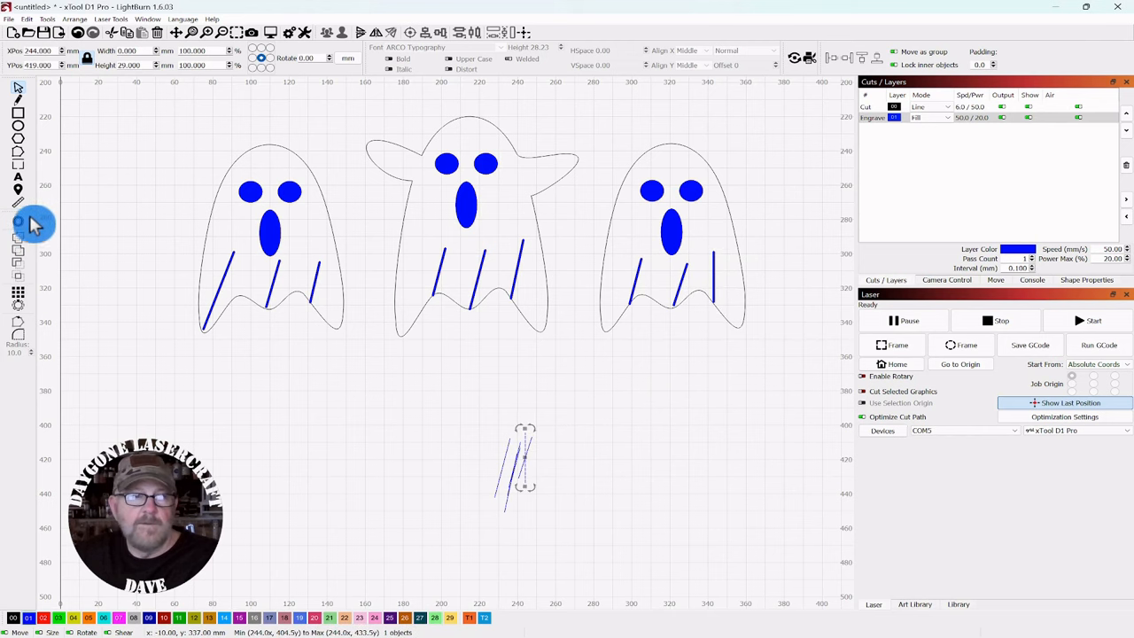
left_click_drag(536, 404, 478, 500)
key("Delete")
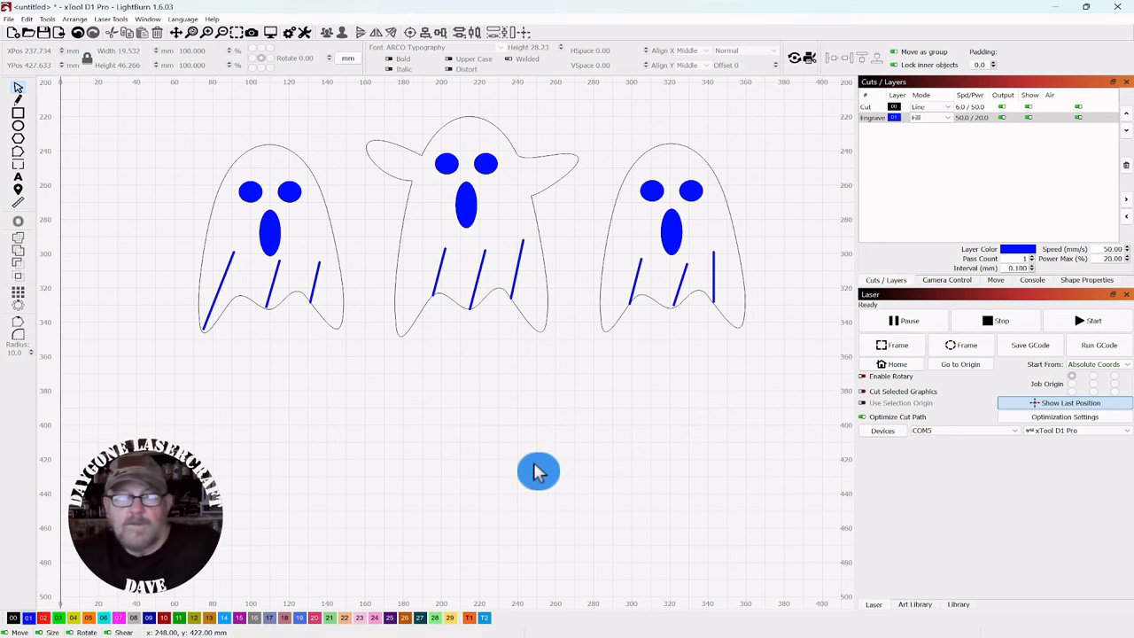
- Move all three ghosts together off the right side of the work area, centred at about X 595, Y 297
scroll(612, 428, "down", 2)
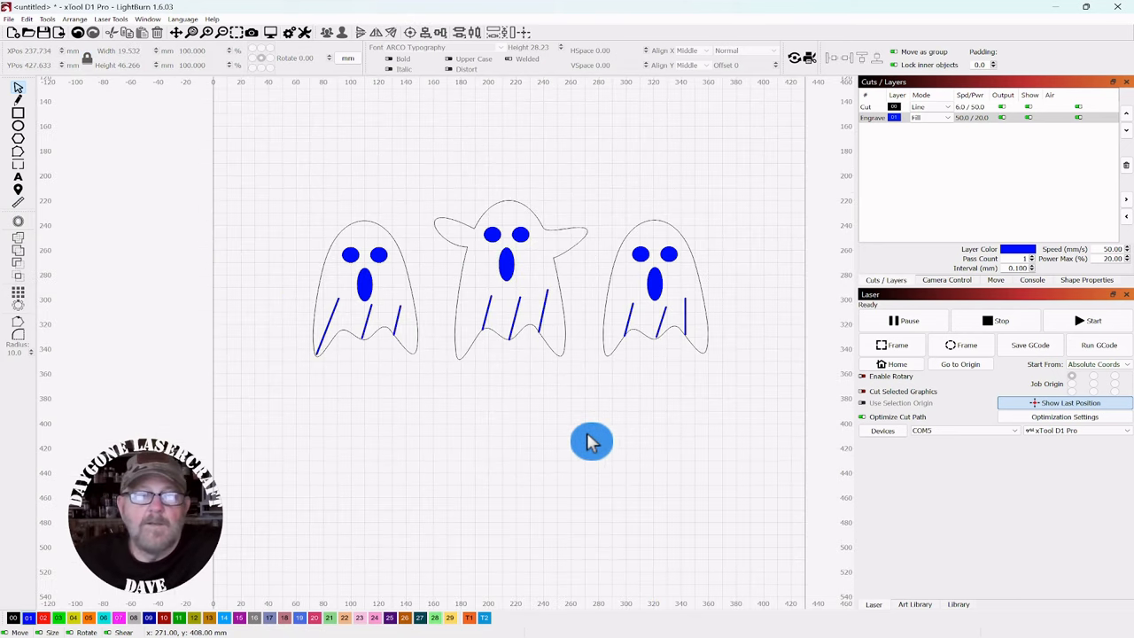
left_click_drag(683, 196, 299, 340)
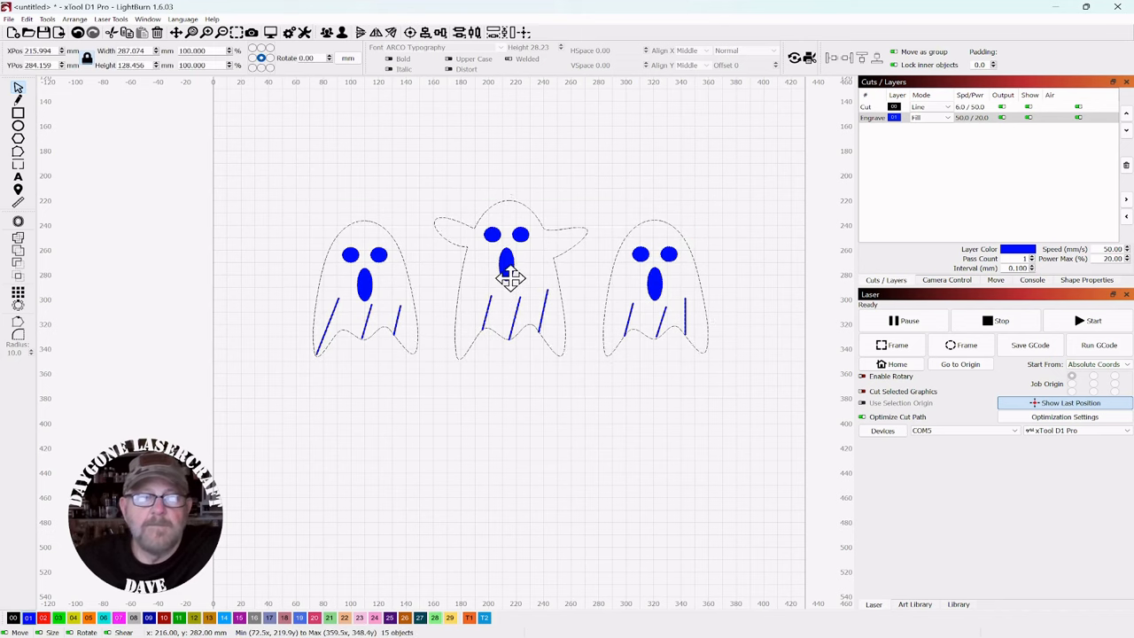
left_click_drag(509, 274, 940, 304)
left_click(575, 299)
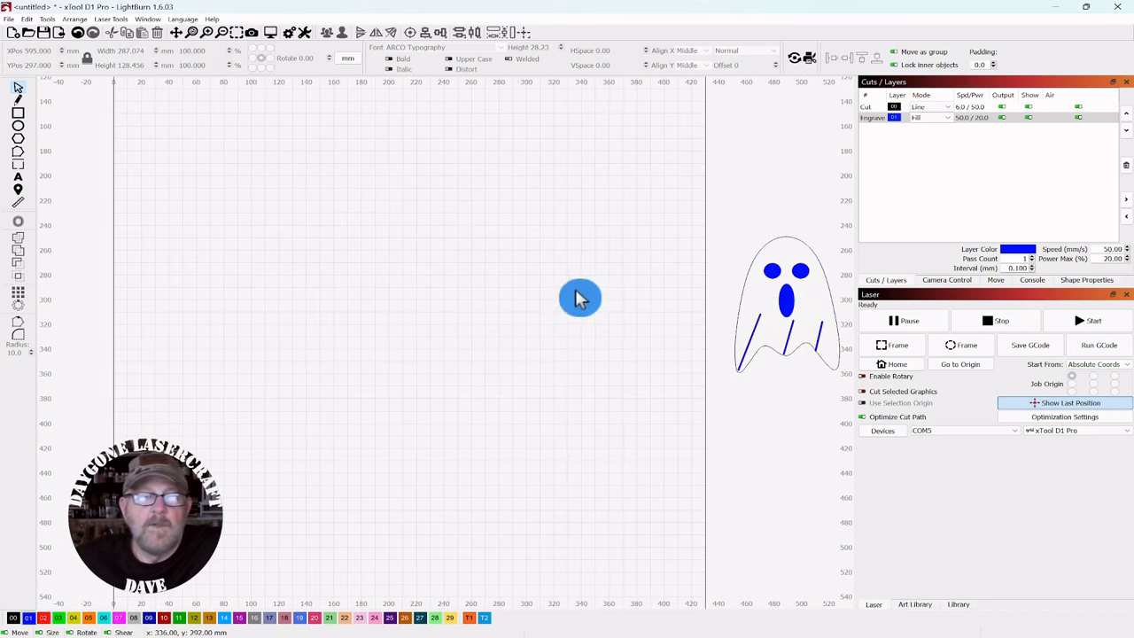
scroll(497, 291, "up", 1)
left_click_drag(450, 293, 532, 320)
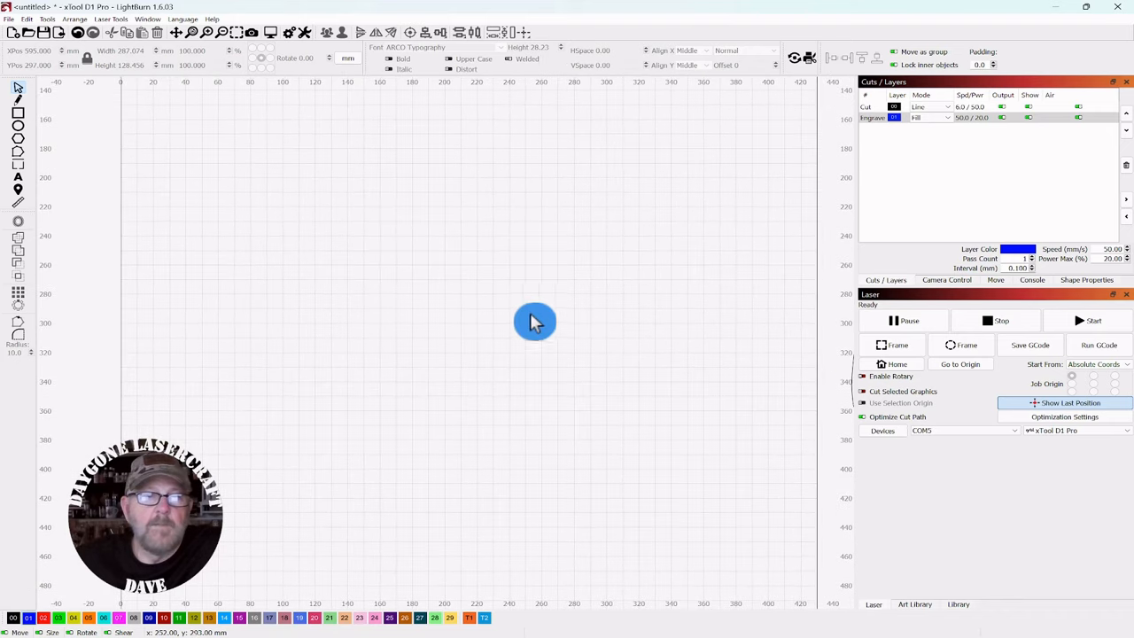
- Draw a filled circle about 196 mm in diameter on the Engrave layer, centred in the work area at about X 214, Y 288
left_click(18, 126)
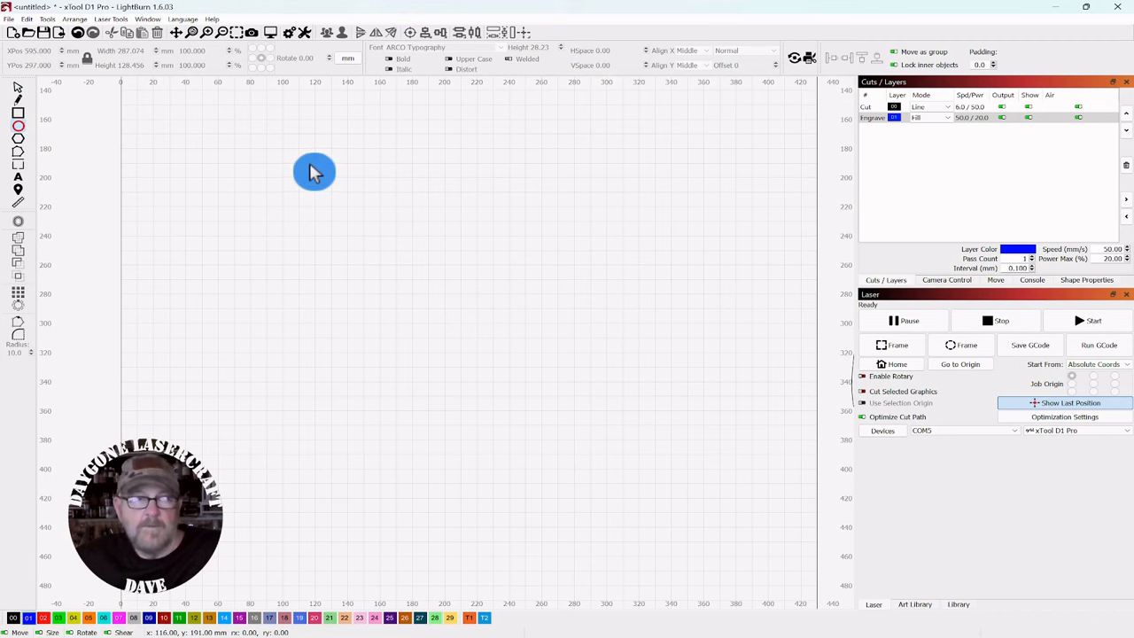
left_click_drag(627, 403, 628, 400)
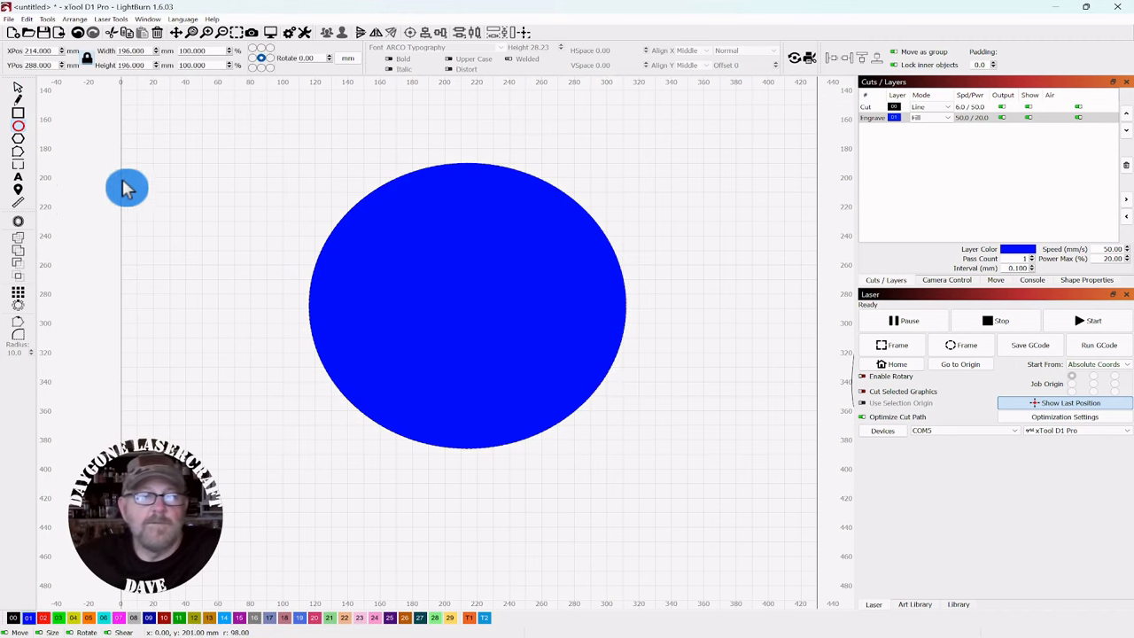
left_click(17, 88)
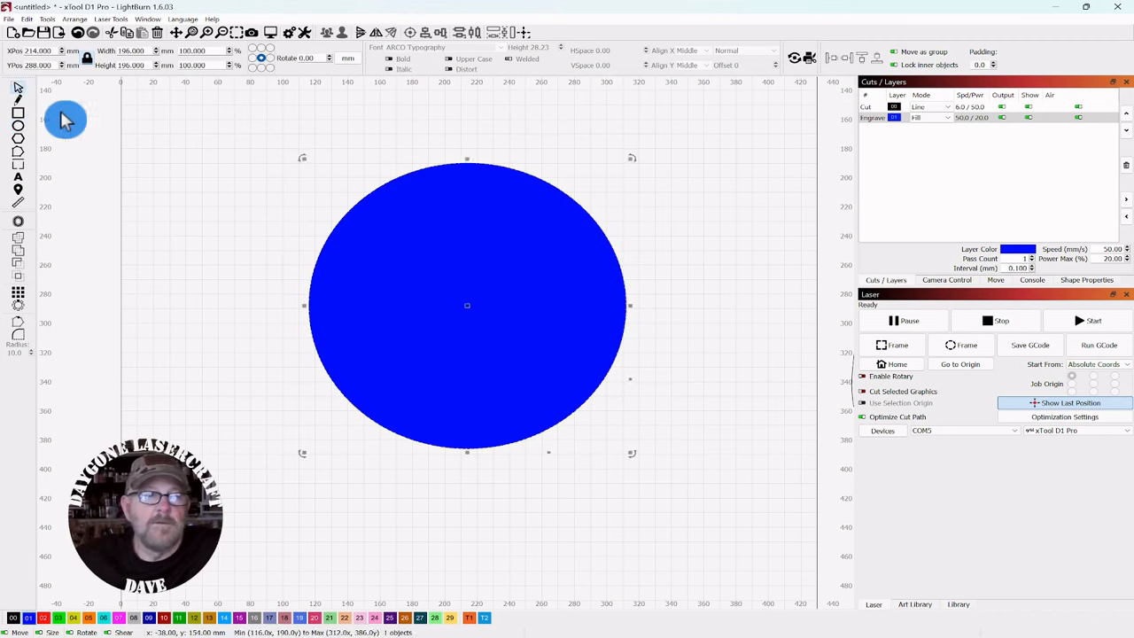
- Put the circle on the Cut layer, and resize it to 11.5 inches wide and high with the units set to inches
left_click(12, 617)
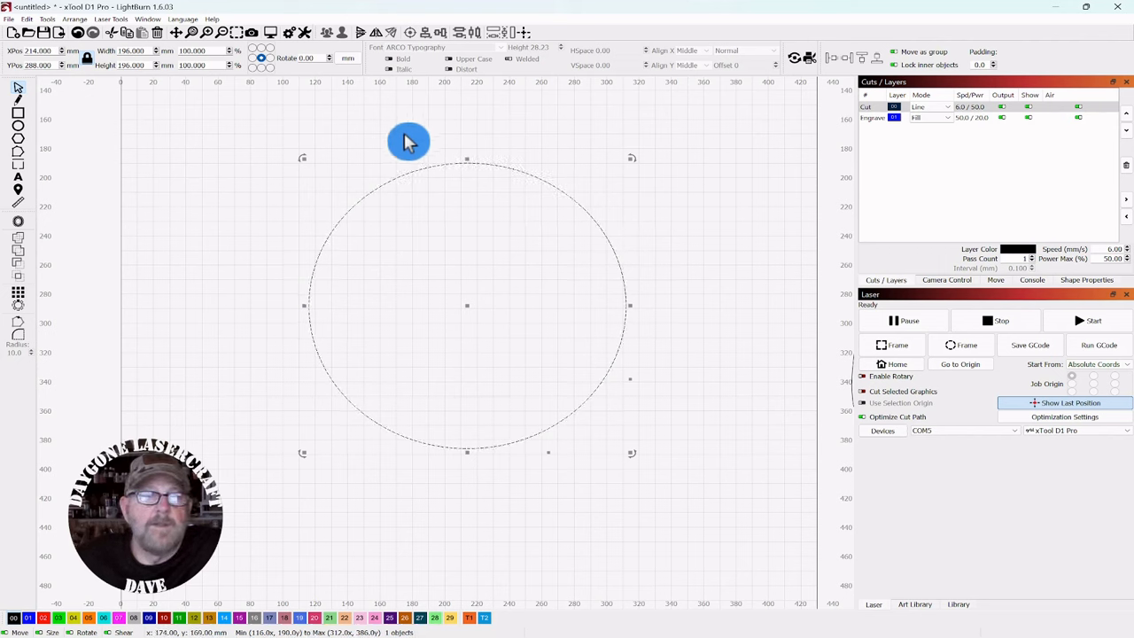
left_click(353, 64)
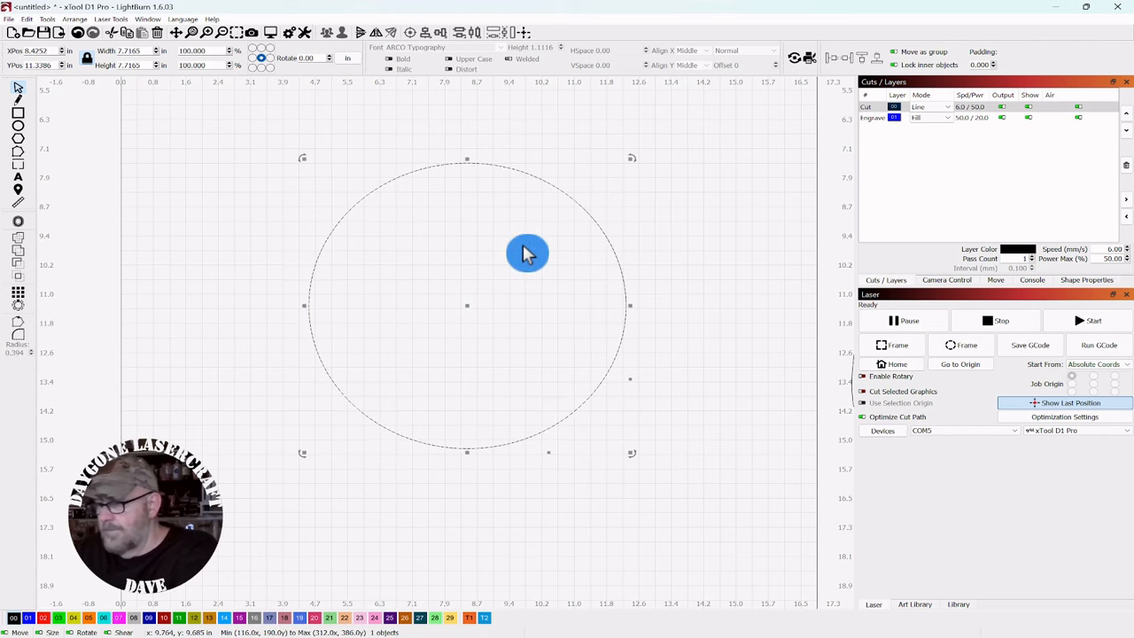
left_click(302, 238)
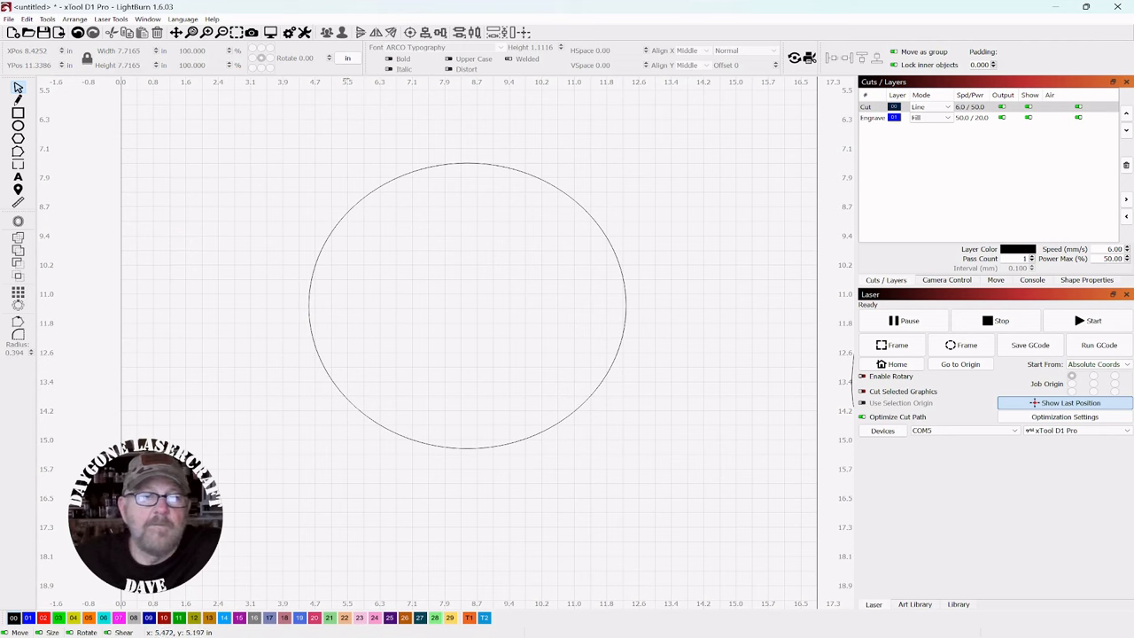
left_click(353, 62)
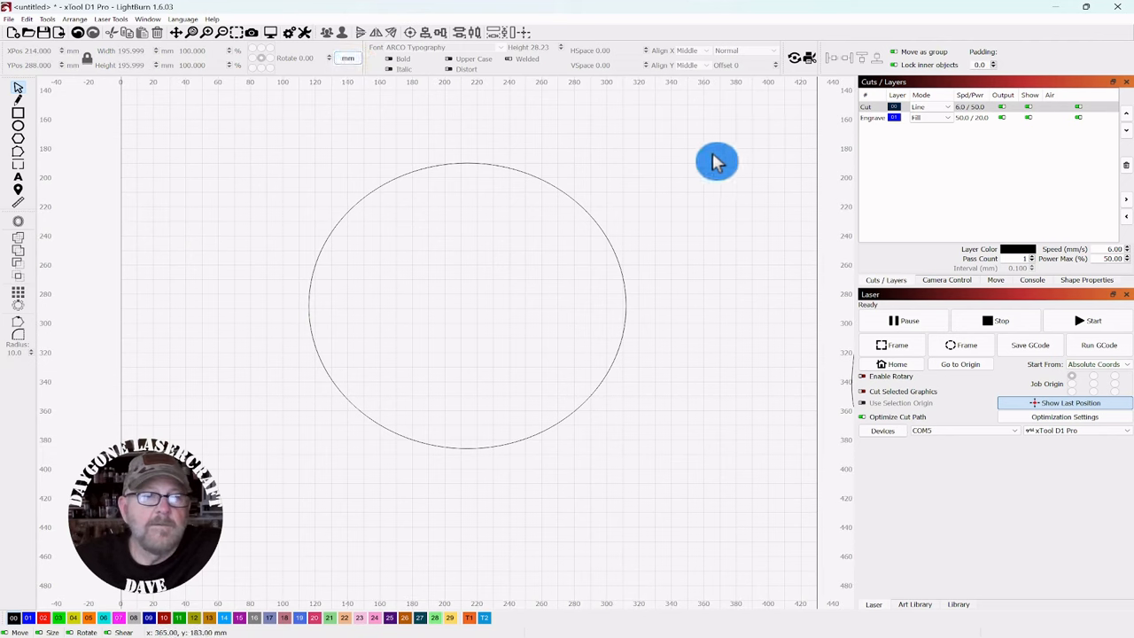
left_click_drag(661, 185, 541, 266)
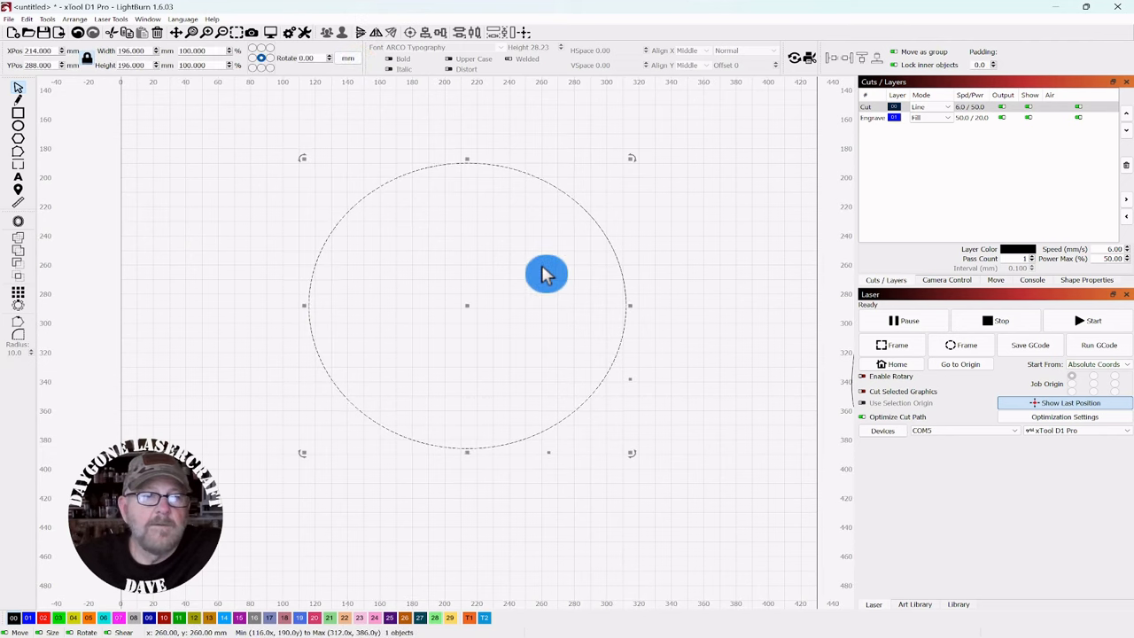
left_click(354, 59)
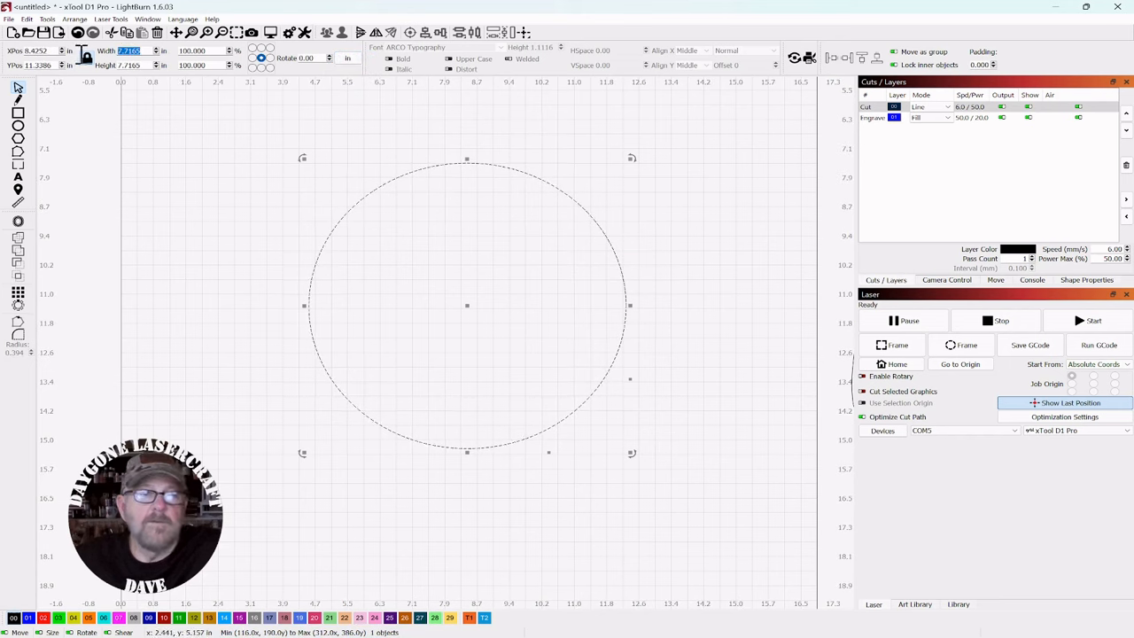
left_click(194, 211)
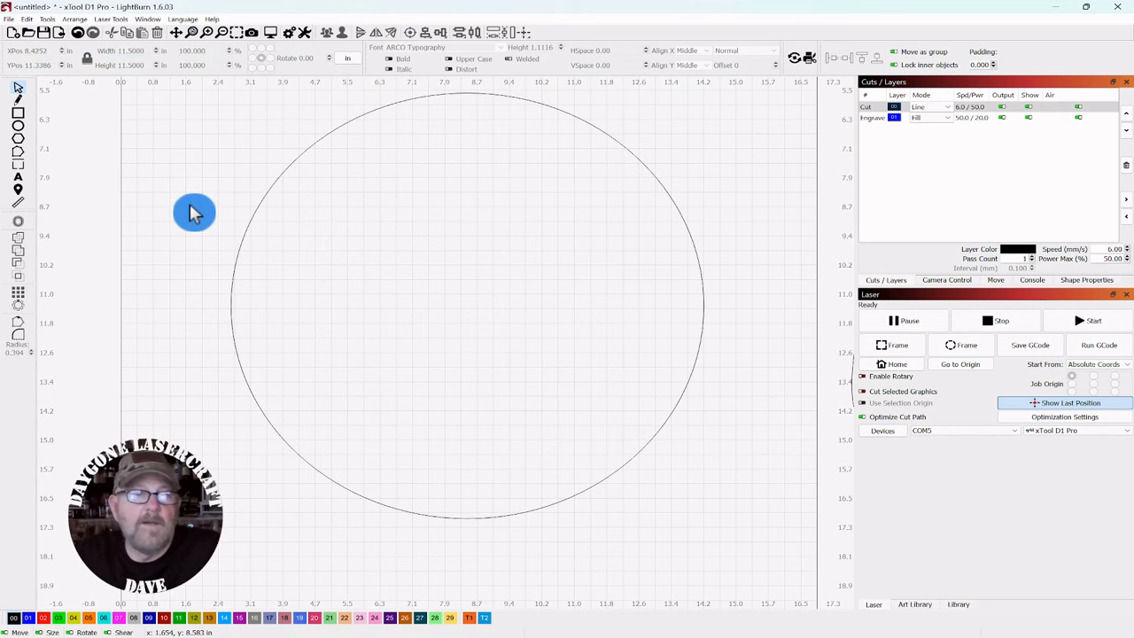
- Move the leftmost ghost with all its parts into the circle's upper-left area, centred at about X 5.83, Y 8.62 in
scroll(275, 251, "down", 2)
left_click_drag(391, 280, 402, 256)
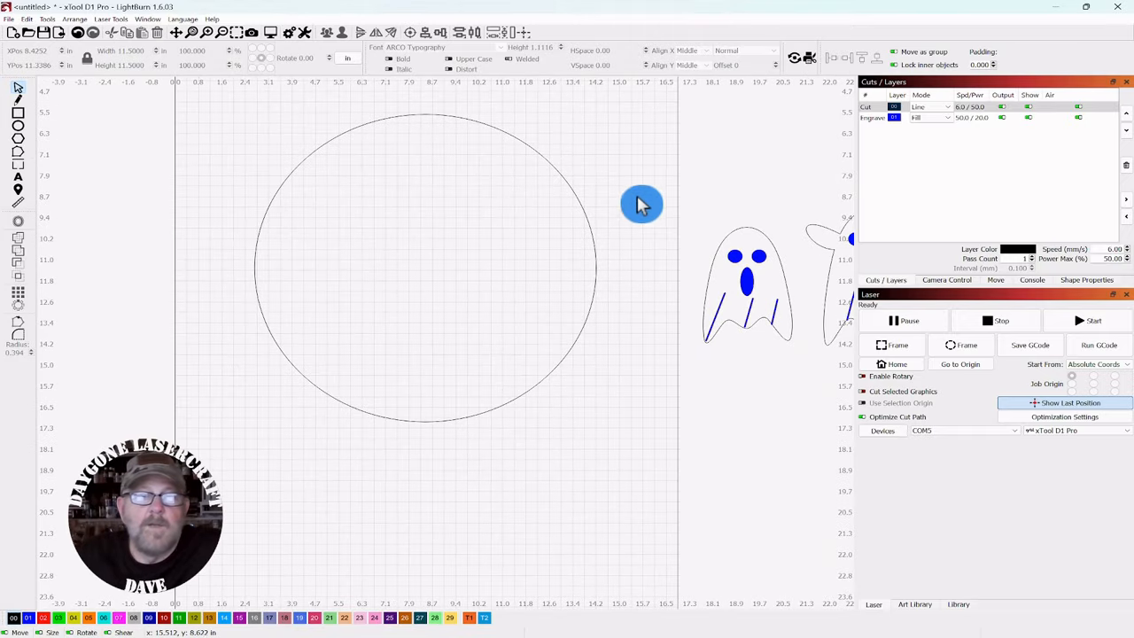
left_click_drag(636, 196, 626, 209)
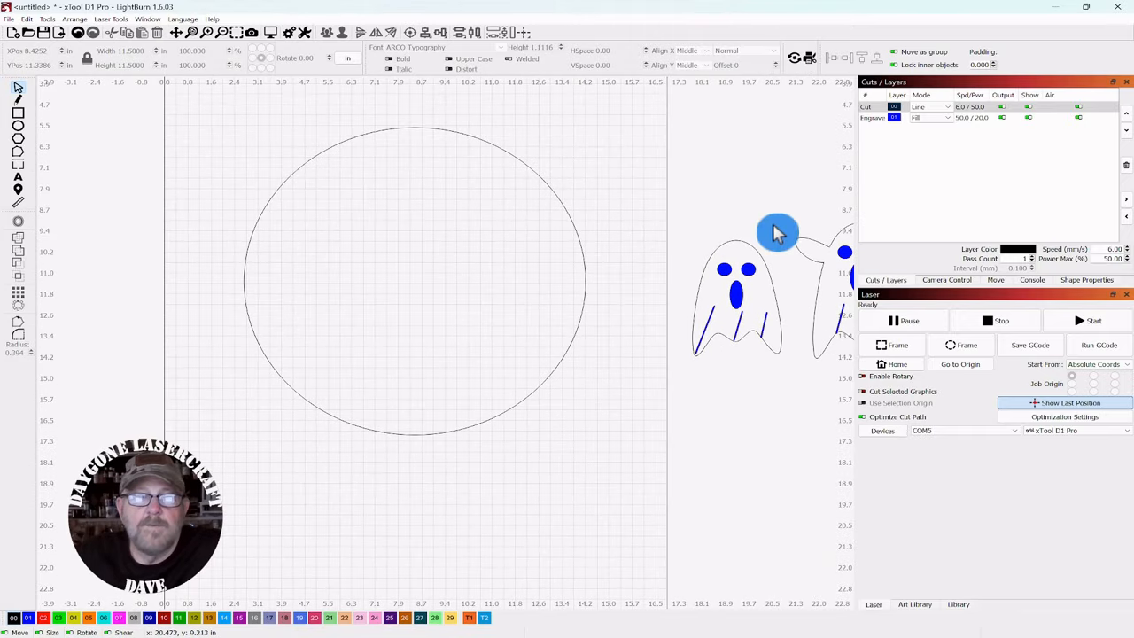
left_click_drag(773, 223, 687, 344)
left_click_drag(735, 299, 342, 218)
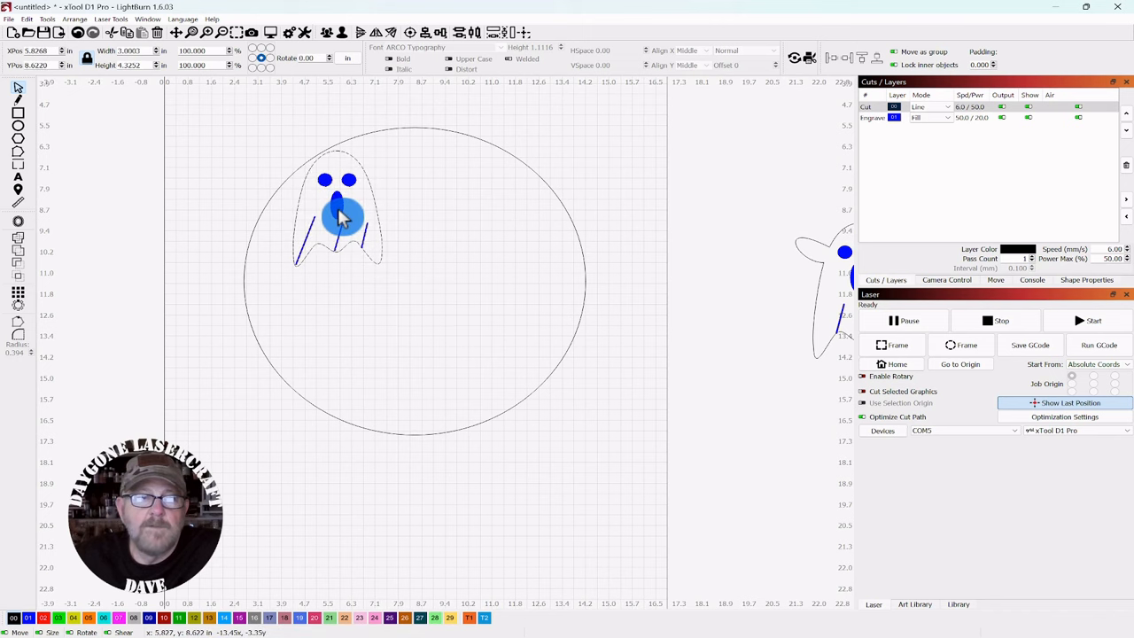
scroll(729, 249, "down", 3)
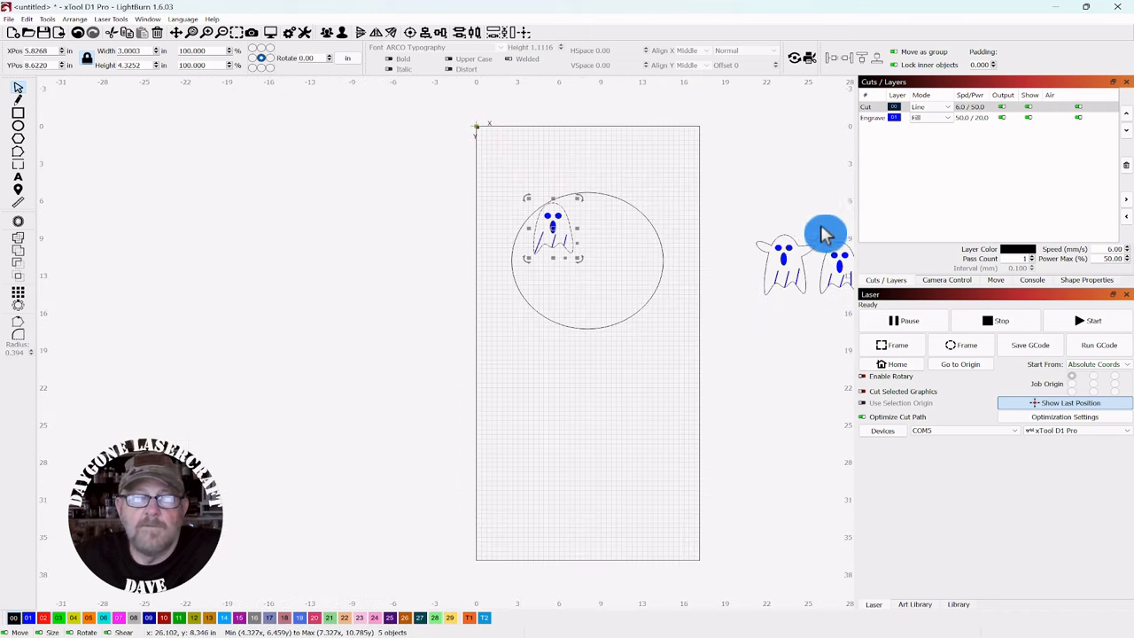
left_click(774, 274)
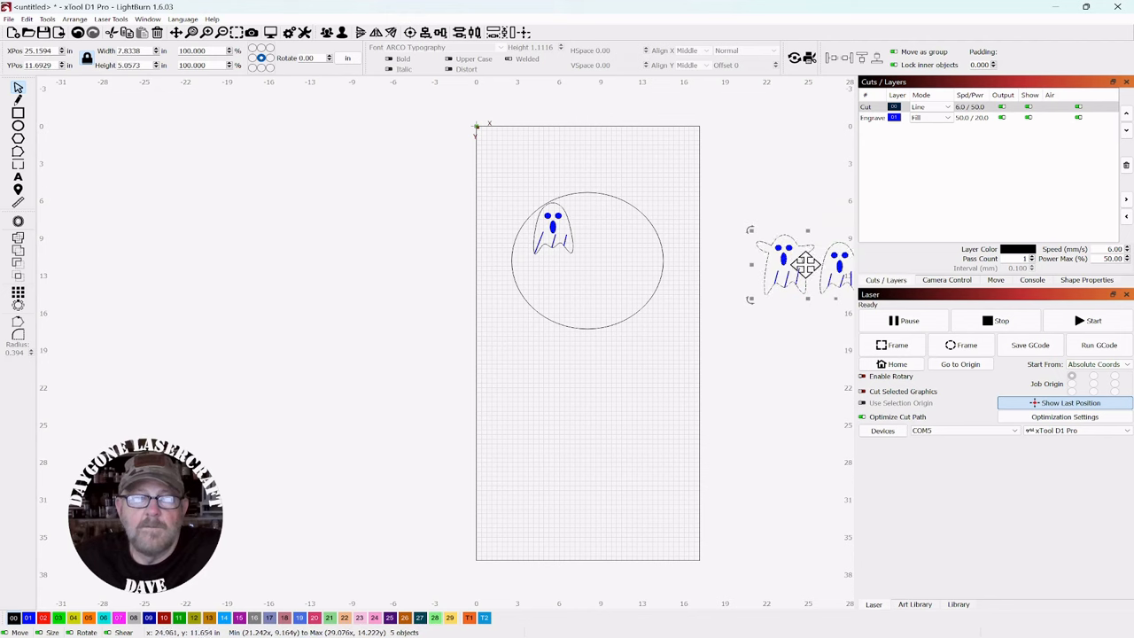
mouse_move(804, 263)
left_mouse_down()
mouse_move(701, 273)
mouse_move(602, 243)
mouse_move(785, 273)
left_mouse_up()
key("ctrl+z")
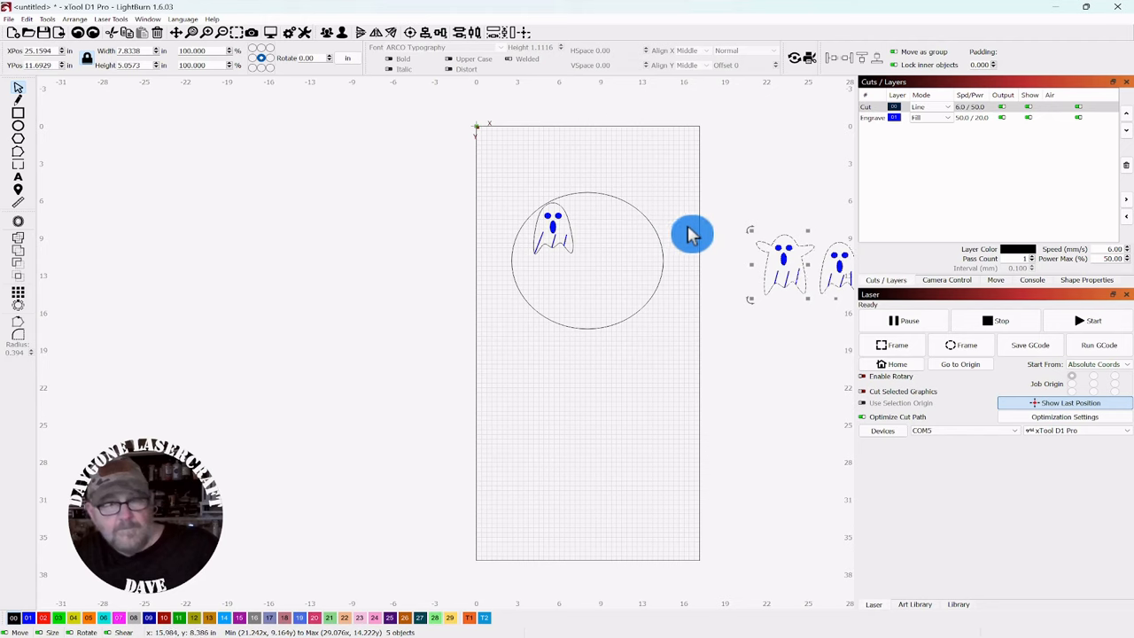
- Group the outline, face and fold lines of each of the three ghosts, making every ghost a separate group
left_click_drag(731, 433, 480, 447)
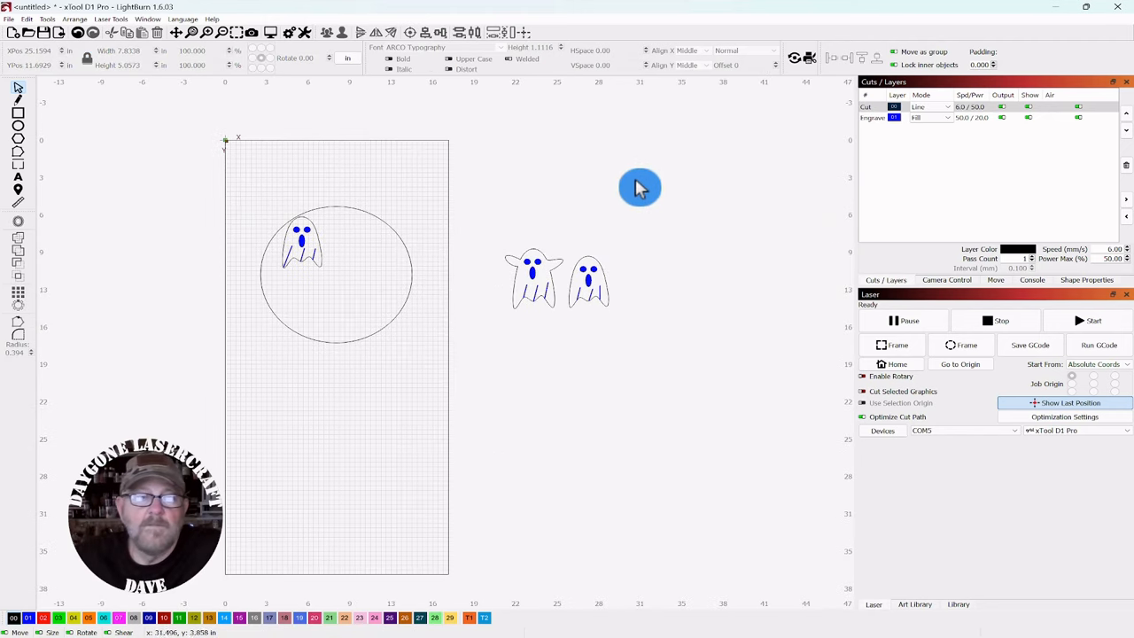
left_click_drag(679, 225, 519, 289)
left_click(684, 241)
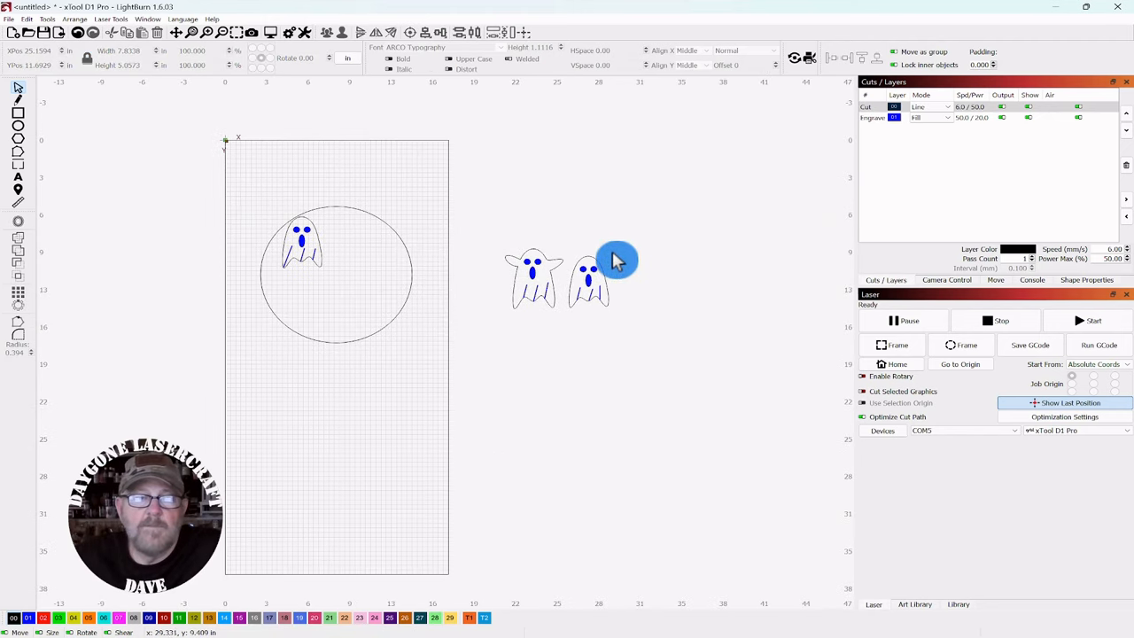
left_click(574, 322)
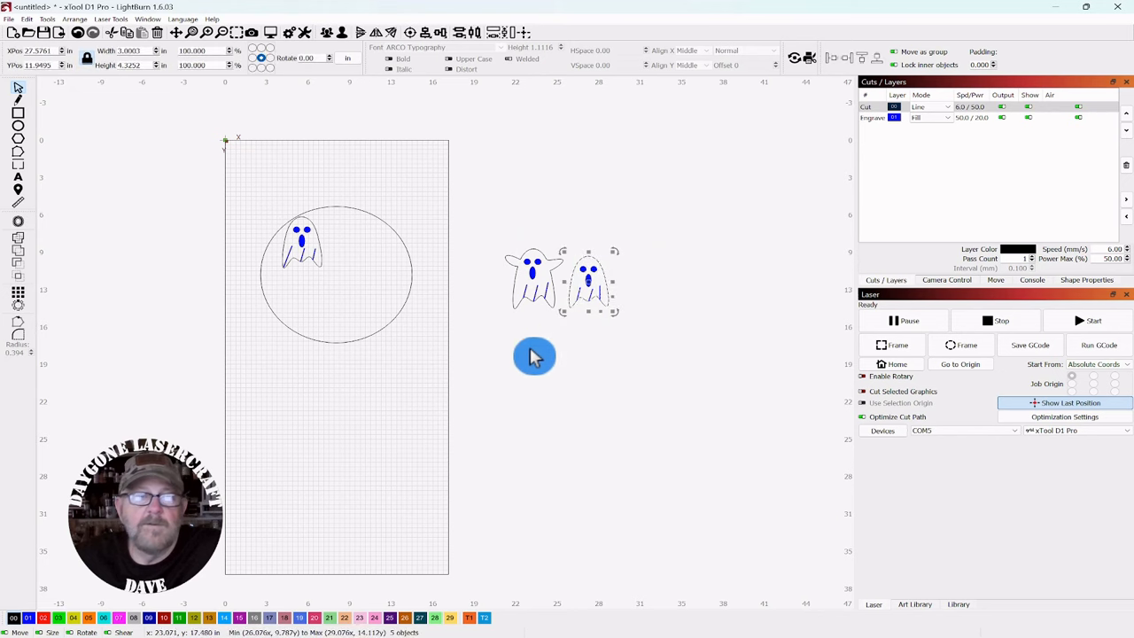
left_click(520, 409)
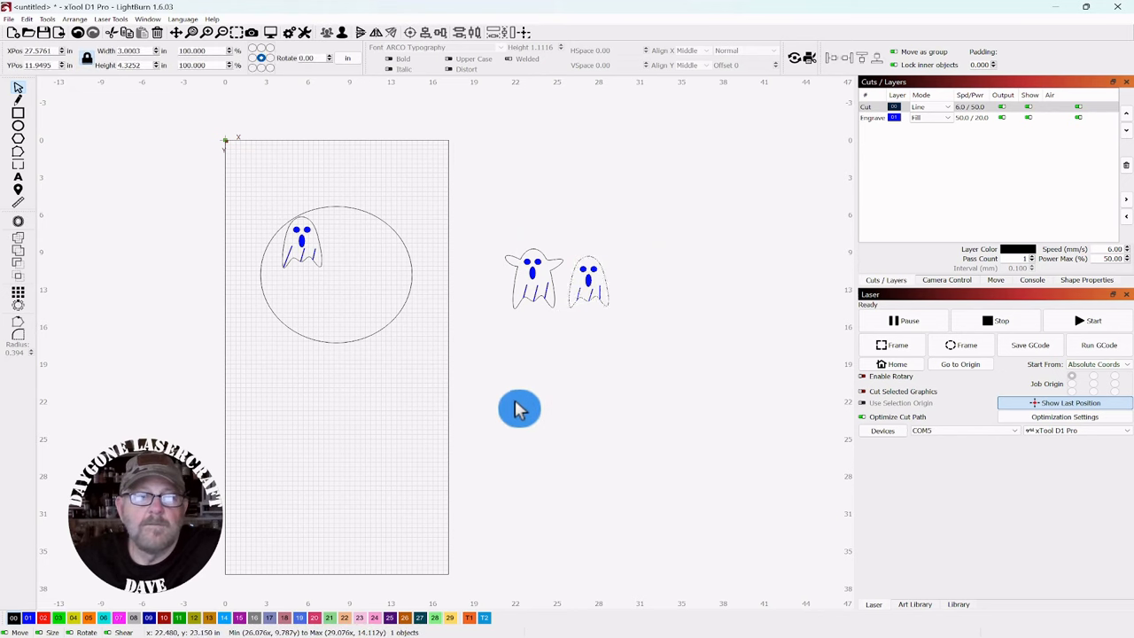
left_click(523, 326)
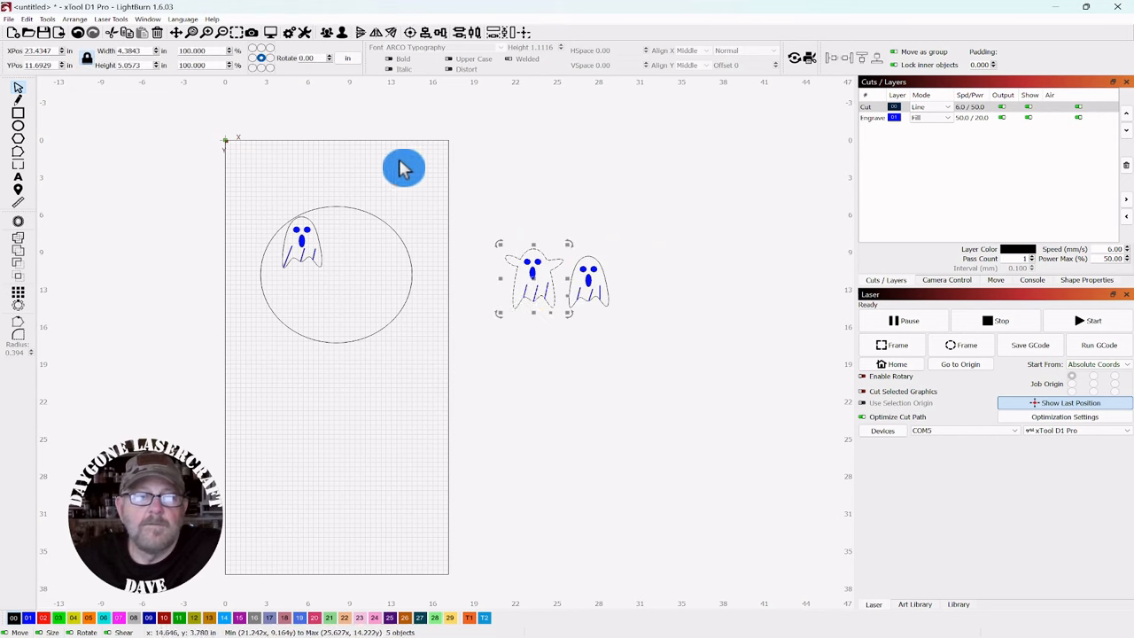
left_click(417, 376)
left_click_drag(323, 232, 299, 268)
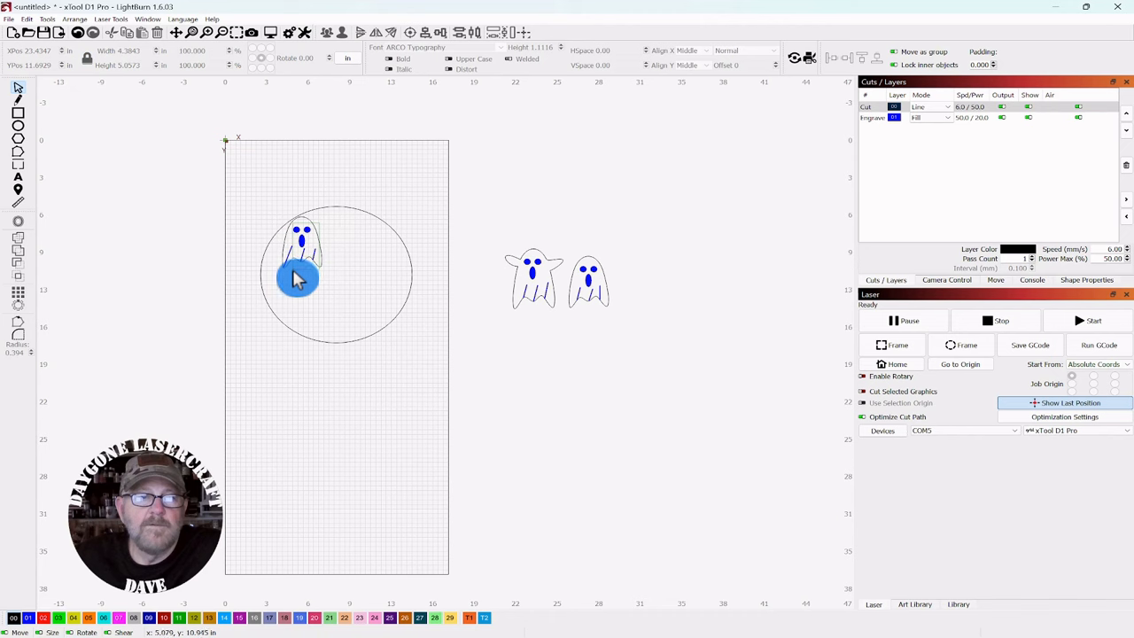
left_click(295, 281)
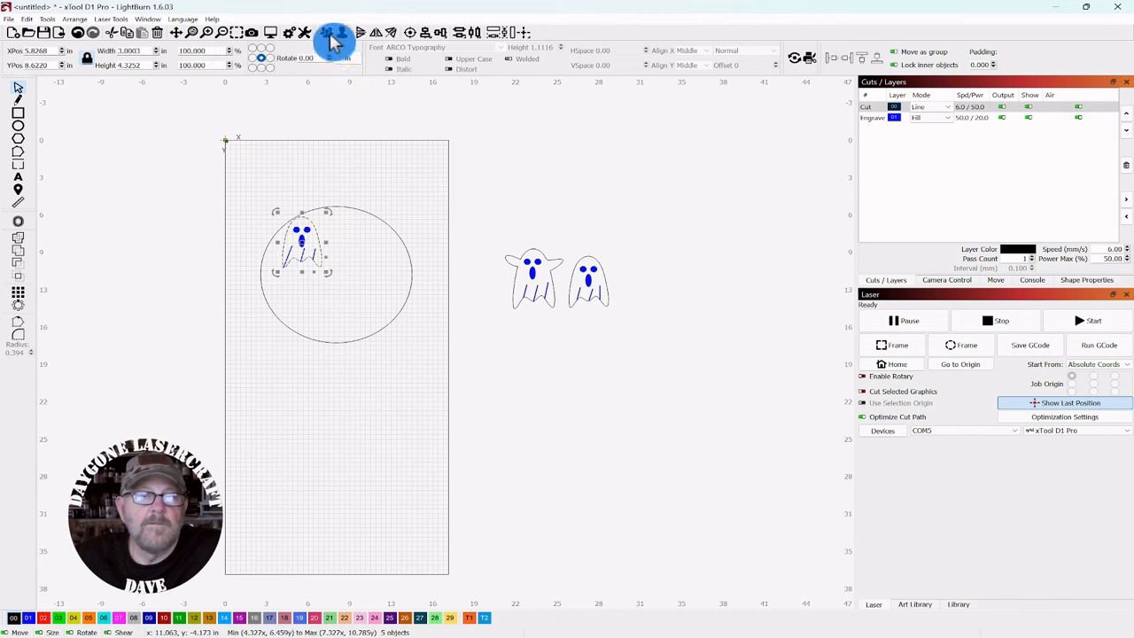
left_click(398, 435)
- Rotate the ghost inside the circle slightly clockwise and fit it along the circle's upper-left edge
scroll(341, 279, "up", 1)
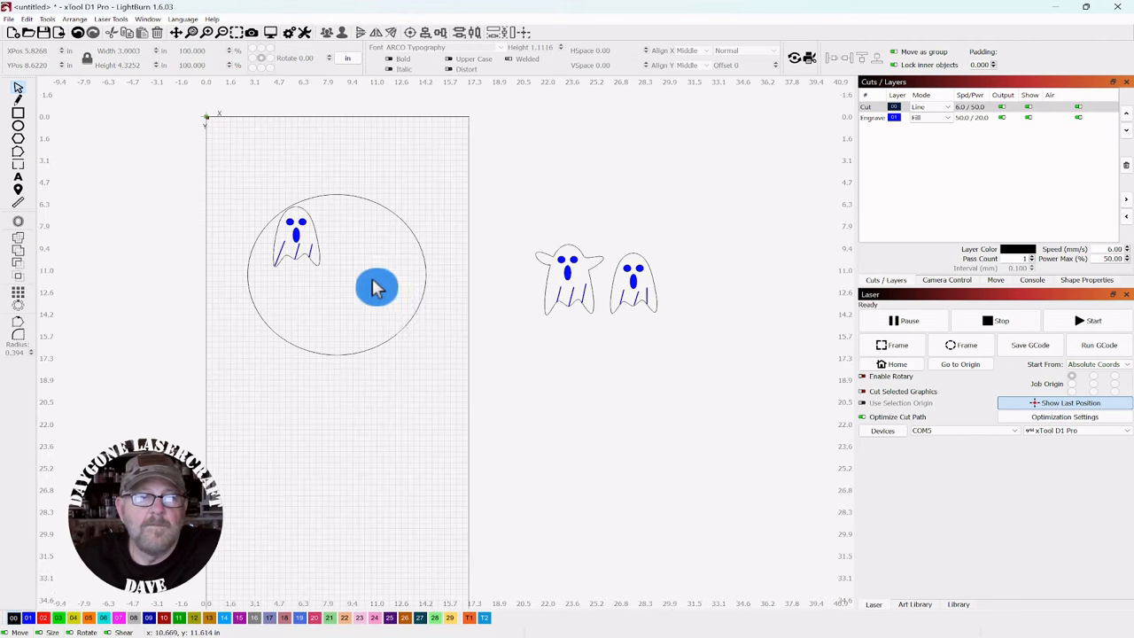
left_click_drag(460, 421, 599, 407)
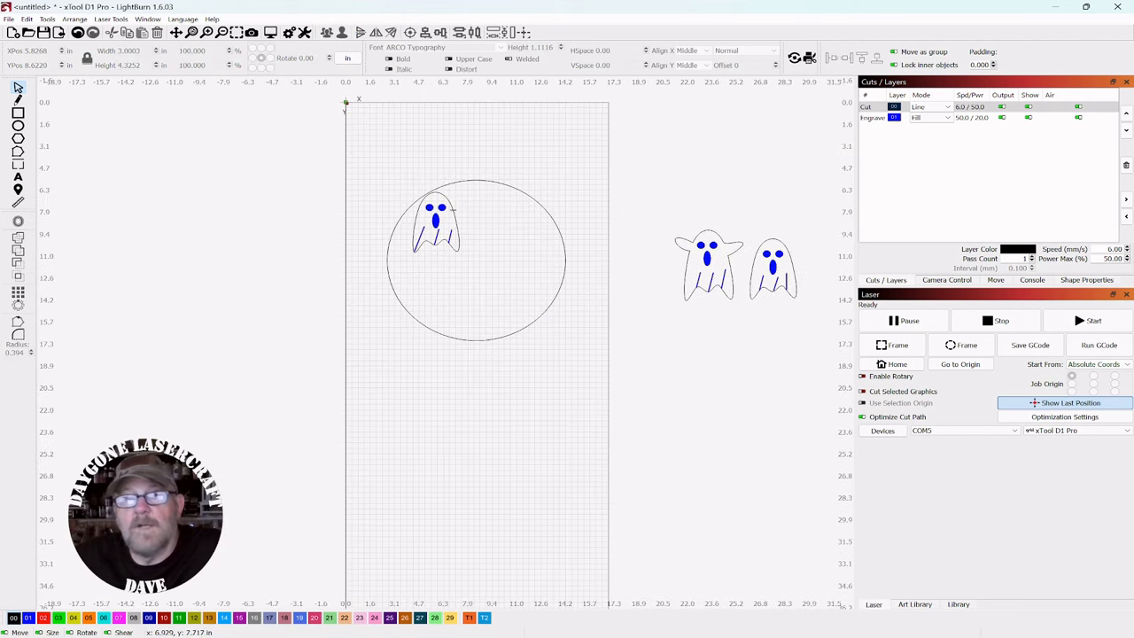
left_click(454, 252)
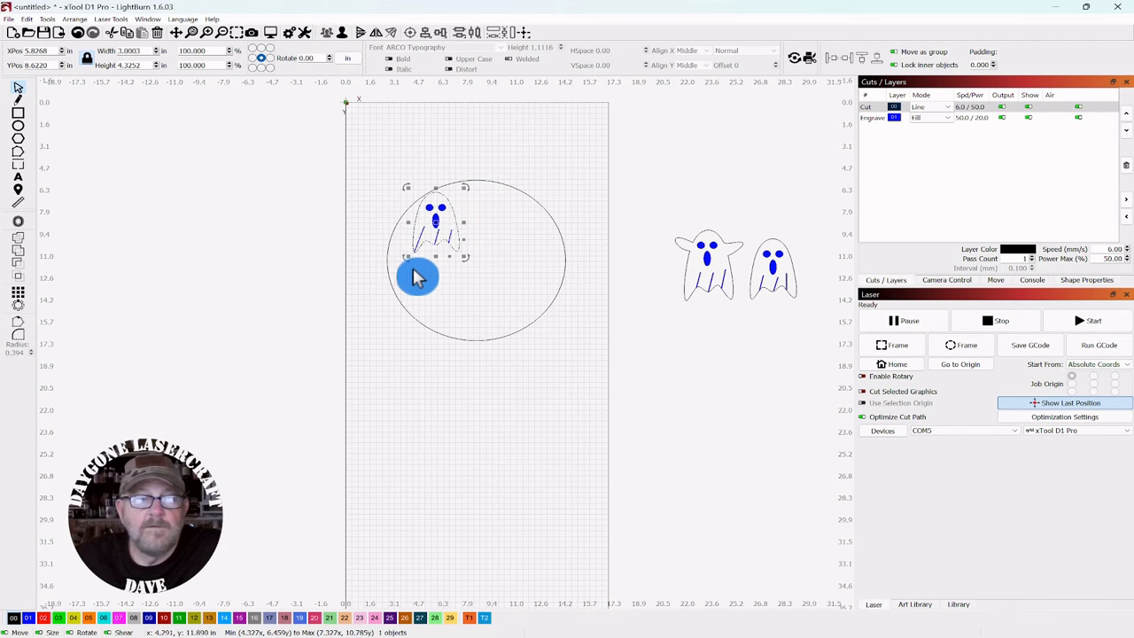
mouse_move(408, 258)
left_mouse_down()
mouse_move(379, 266)
mouse_move(392, 263)
left_mouse_up()
left_click(434, 228)
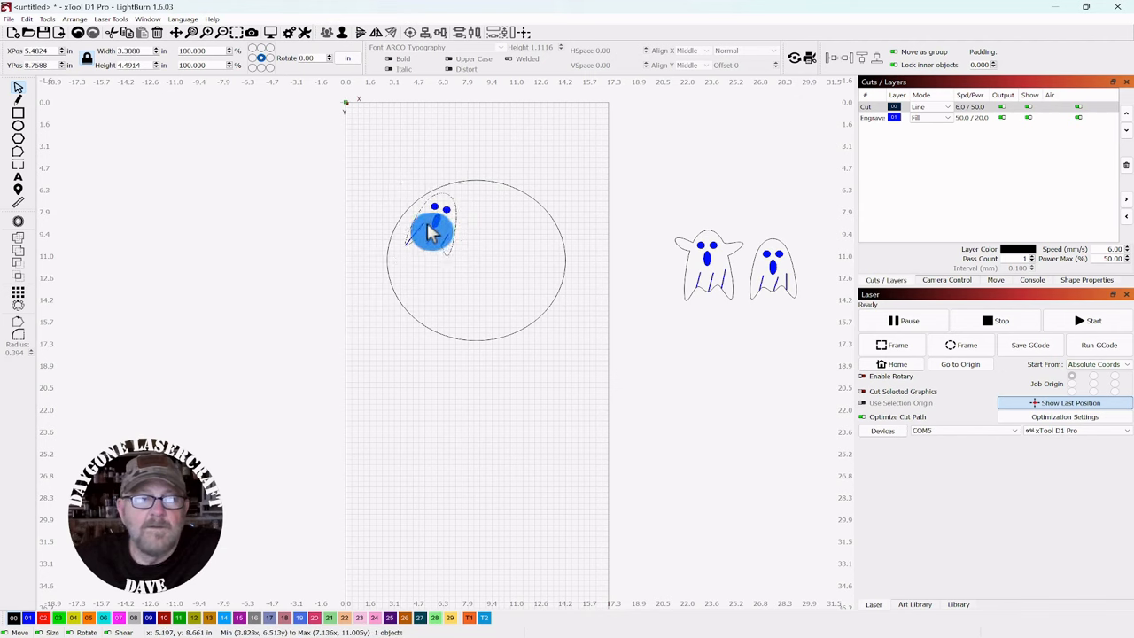
left_click_drag(438, 227, 435, 232)
- Place the arms-out ghost at about X 8.86, Y 8.86 in and the last ghost, rotated slightly counterclockwise, at about X 12.56, Y 9.37 in
left_click(716, 273)
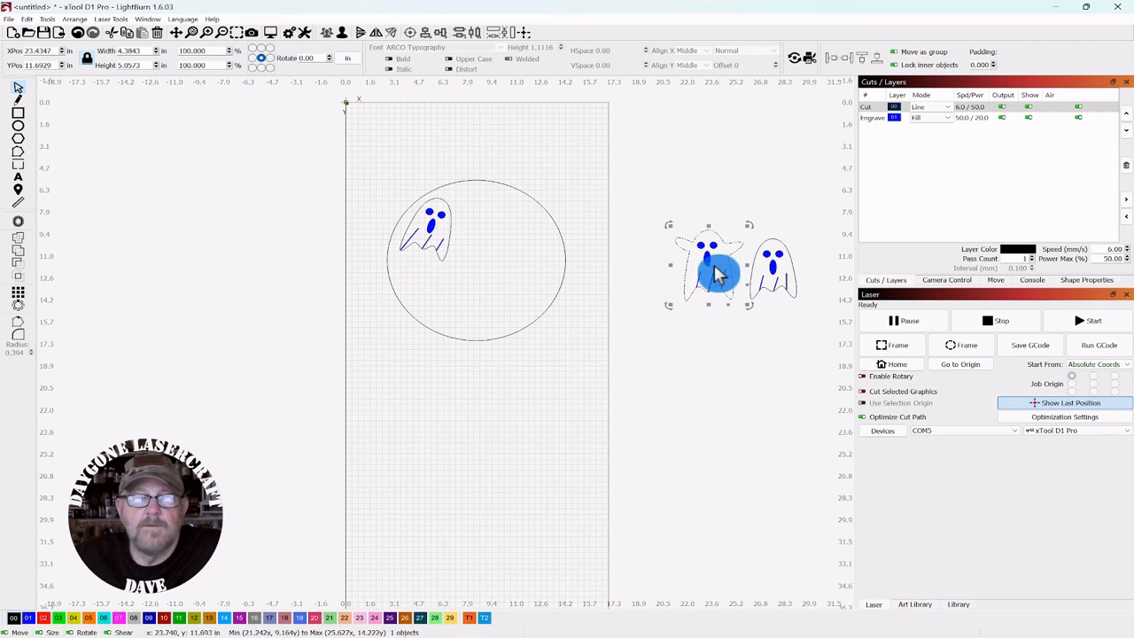
left_click_drag(716, 273, 485, 234)
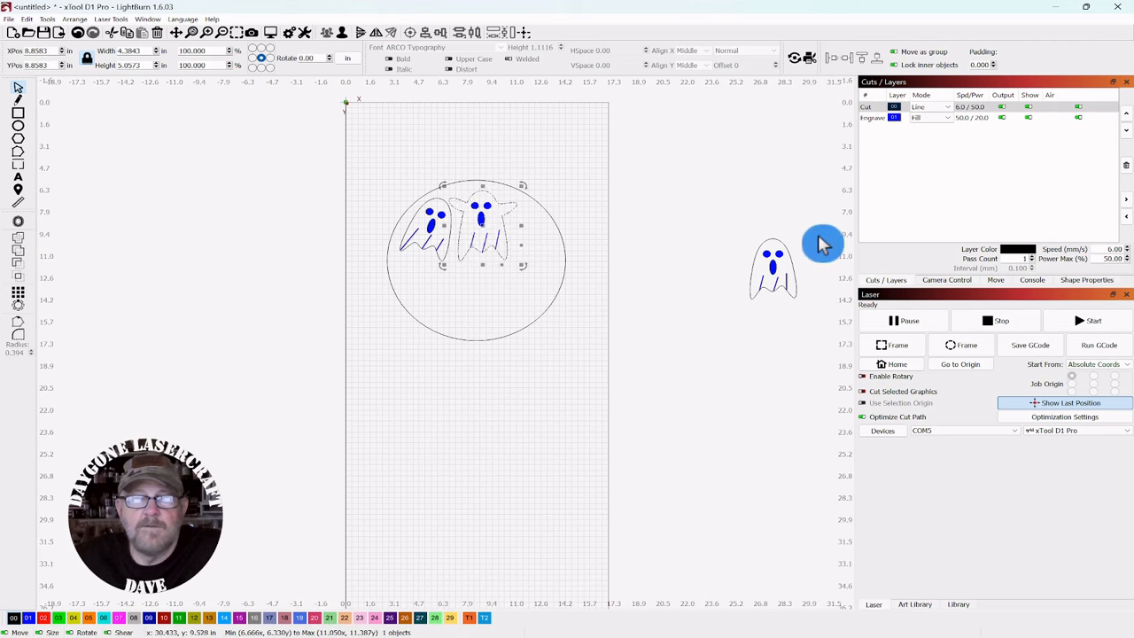
left_click(760, 279)
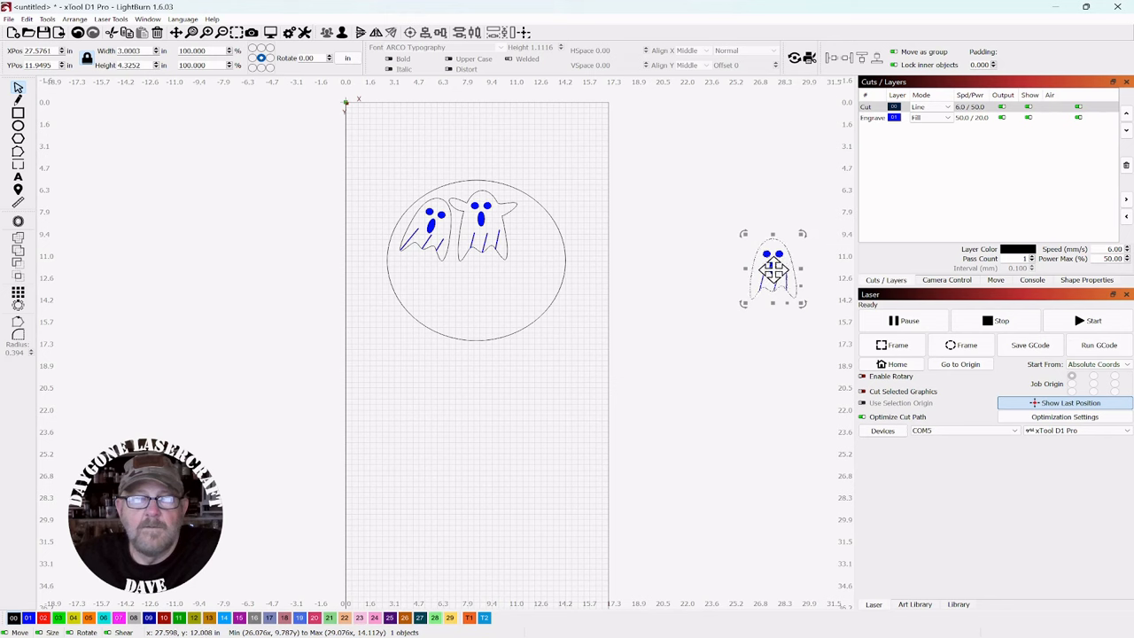
left_click_drag(772, 270, 542, 241)
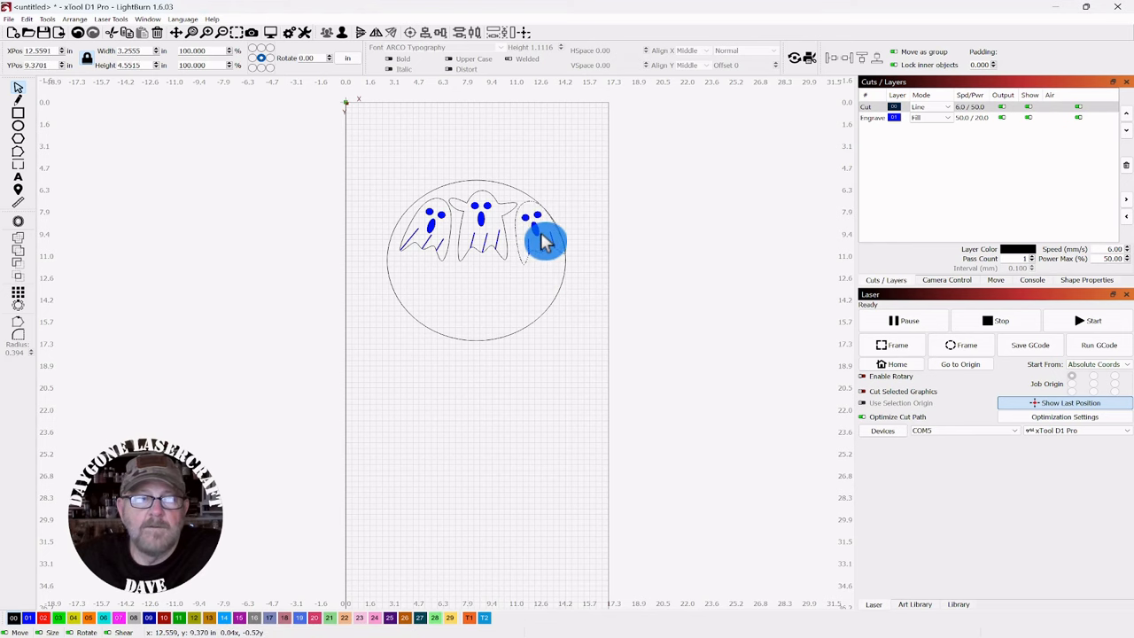
left_click(519, 299)
scroll(532, 307, "up", 1)
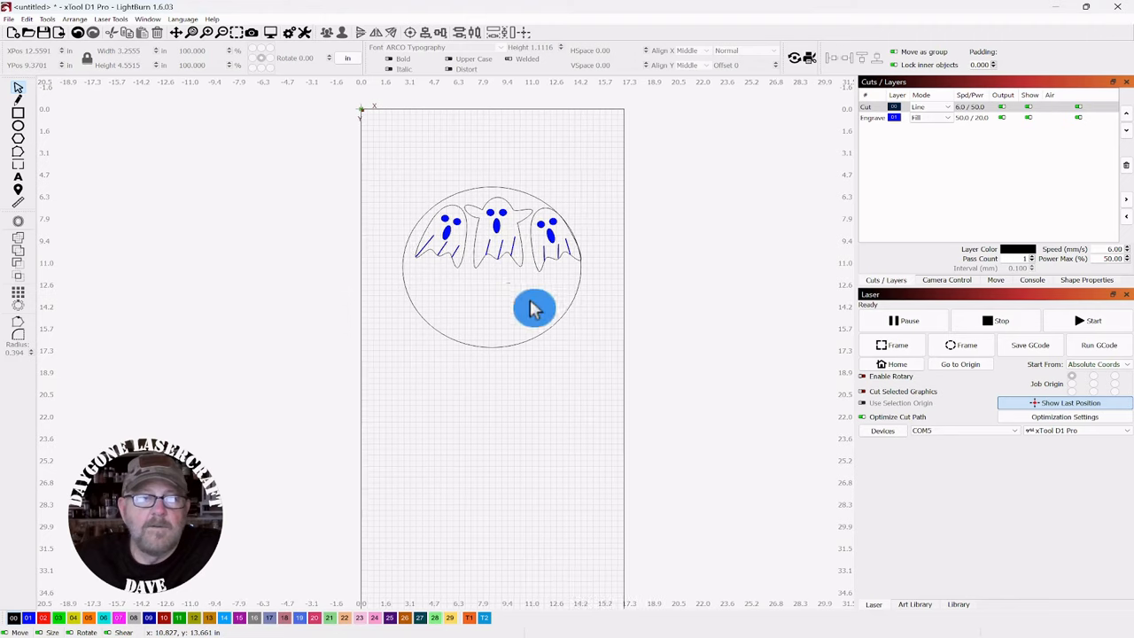
scroll(532, 308, "up", 4)
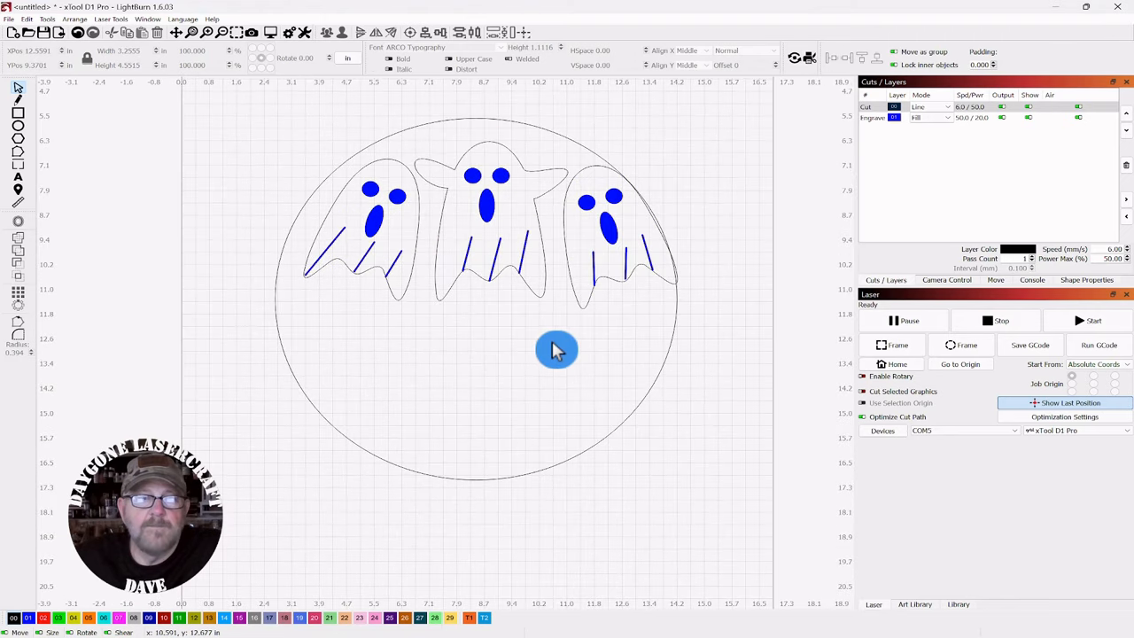
scroll(555, 350, "up", 1)
scroll(555, 359, "down", 1)
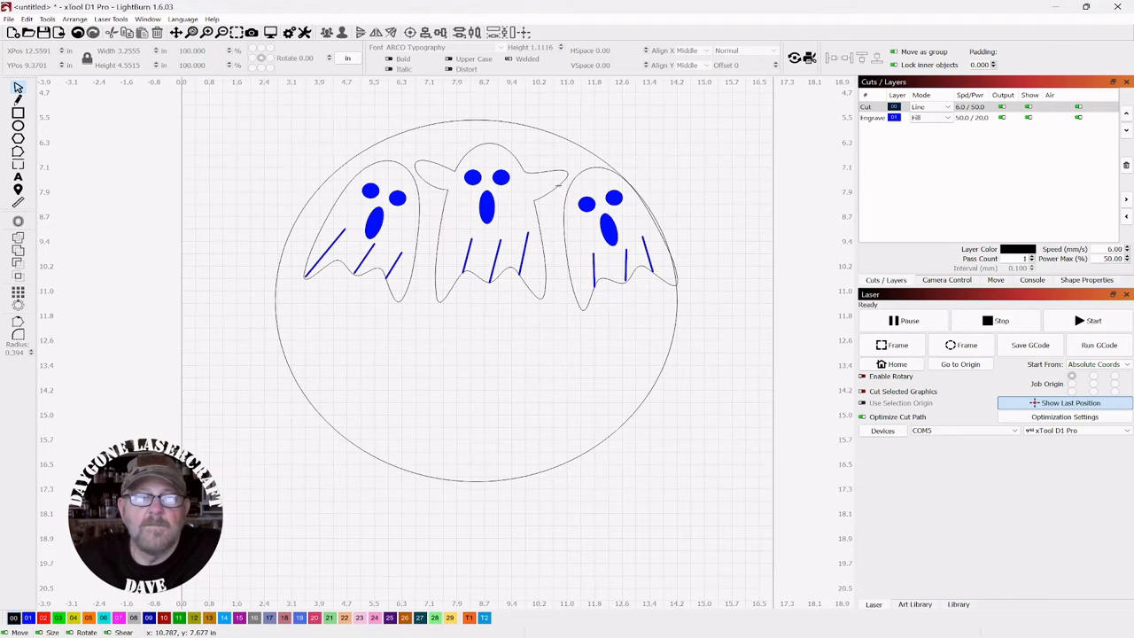
left_click_drag(577, 164, 388, 257)
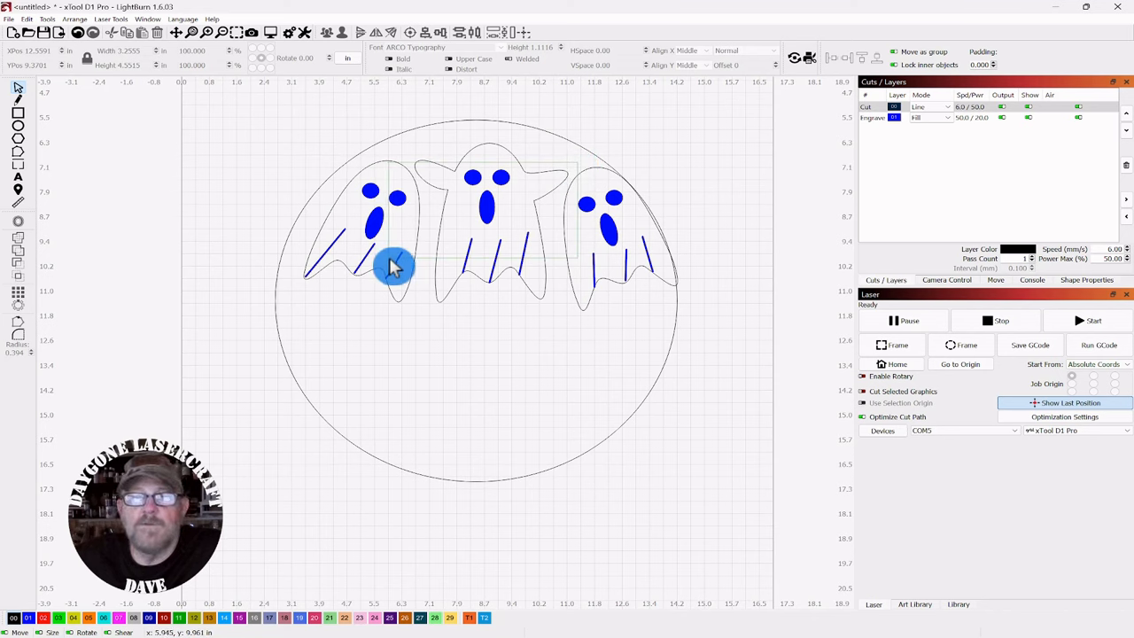
left_click_drag(394, 266, 396, 268)
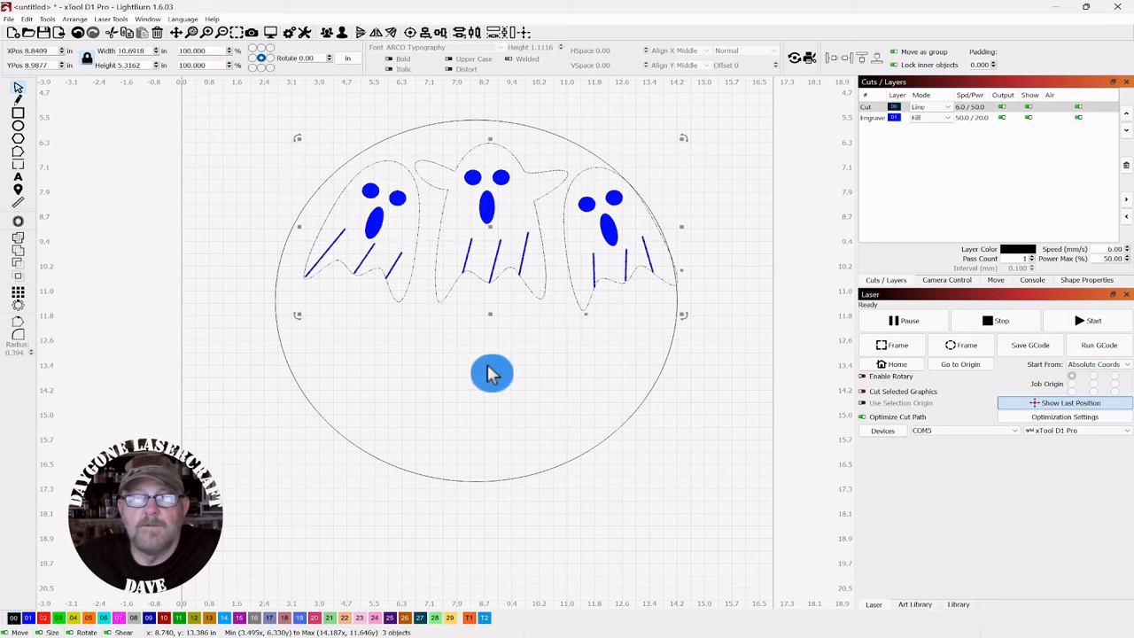
left_click(494, 372)
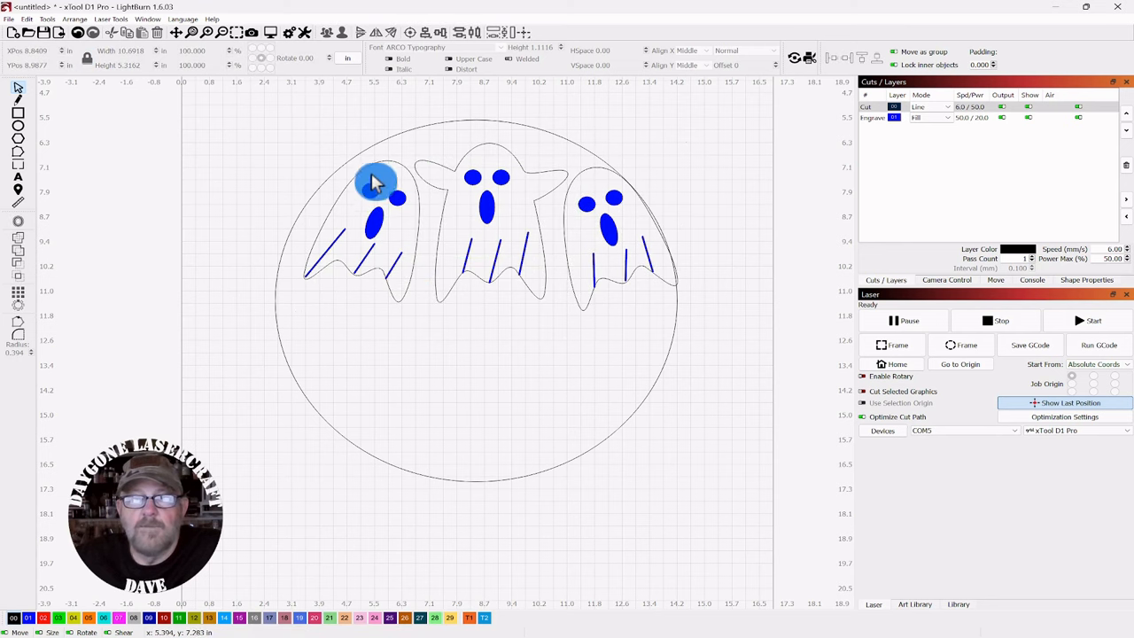
- Scale the three ghosts down together to about 9.74 in wide and position them within the circle's upper part
left_click_drag(346, 118, 591, 317)
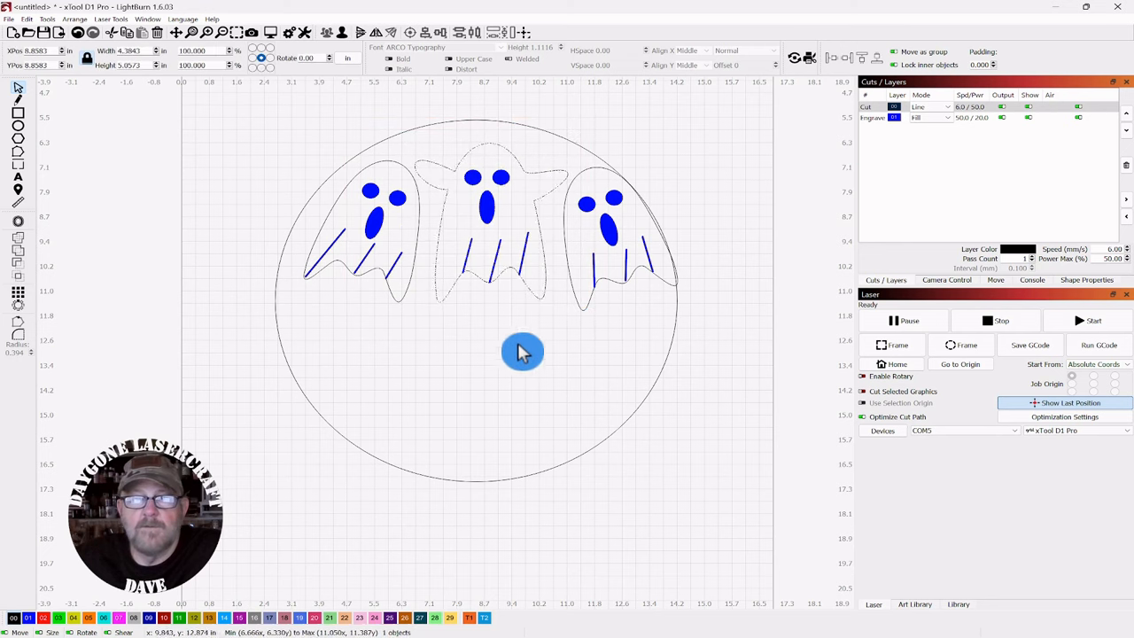
left_click_drag(214, 142, 748, 394)
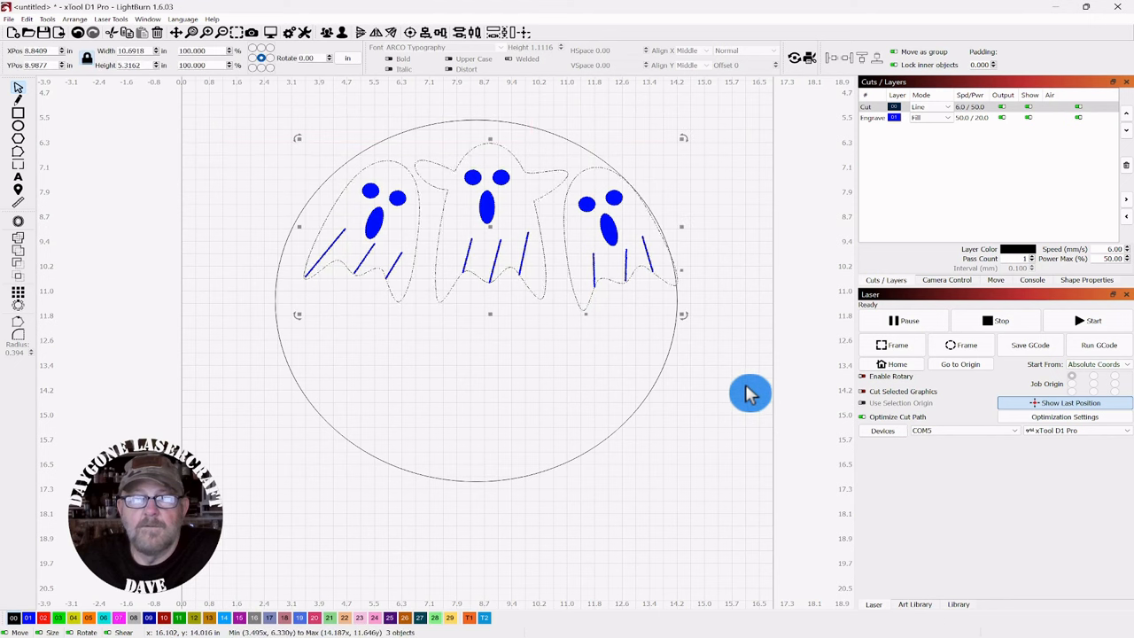
left_click(514, 396)
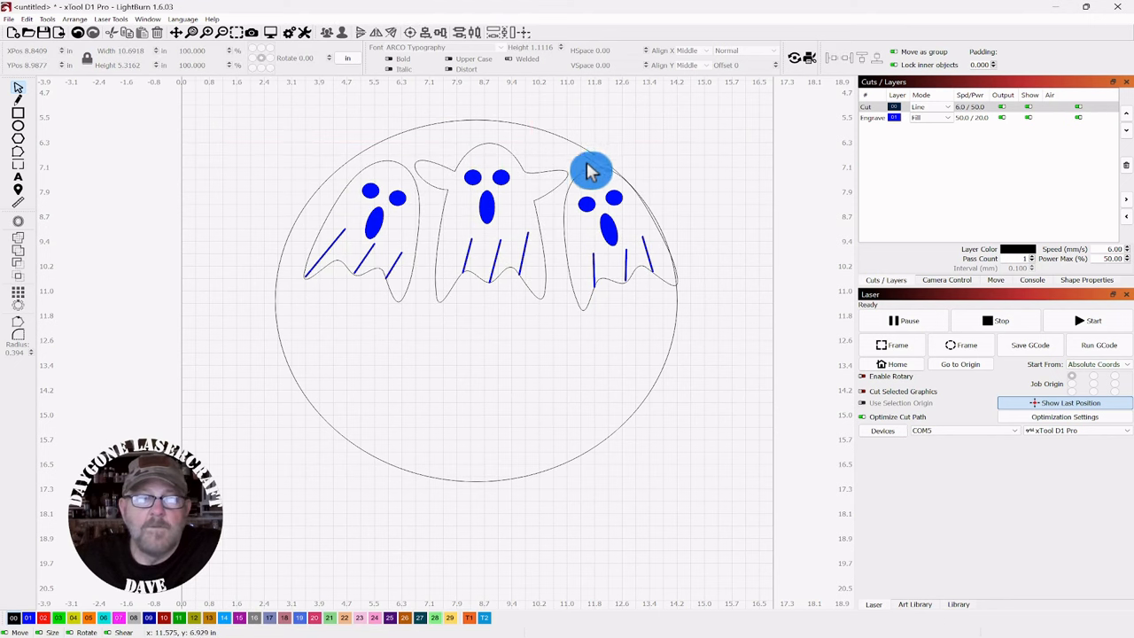
left_click_drag(365, 251, 366, 254)
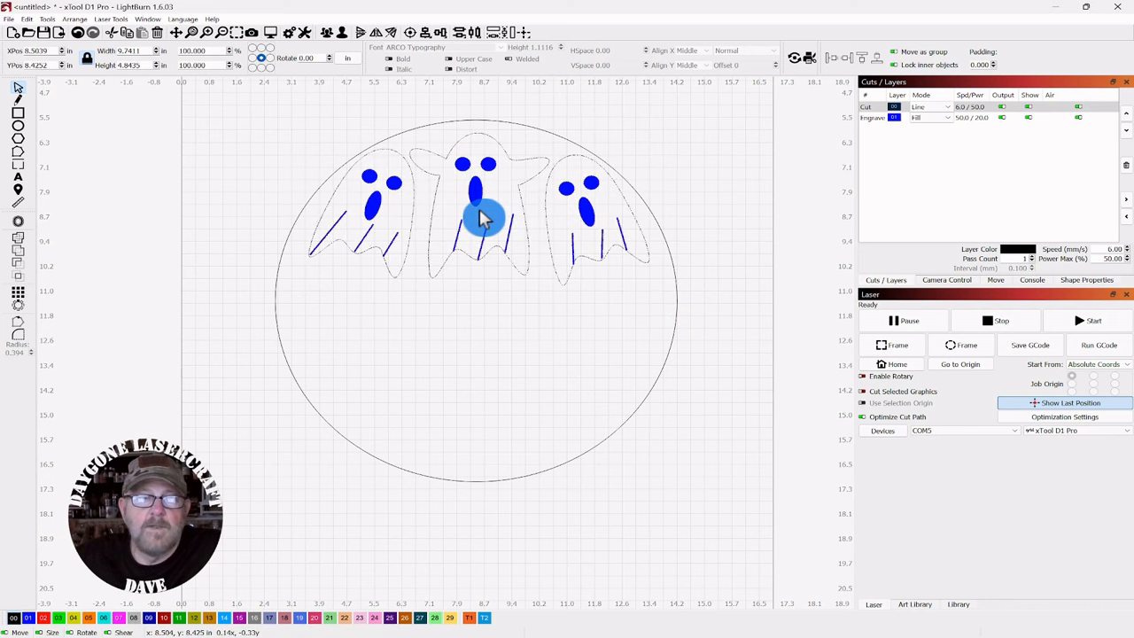
left_click_drag(483, 221, 483, 222)
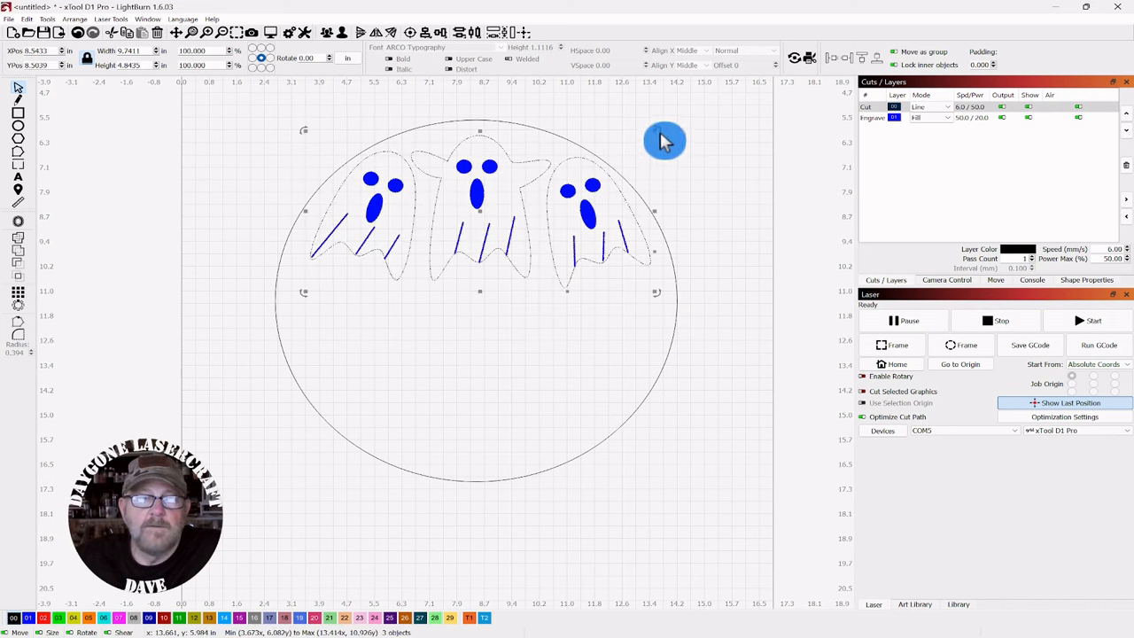
- Rotate the three ghosts together about 1.2 degrees counterclockwise and centre them at about X 8.43, Y 8.43 in
left_click_drag(656, 130, 662, 134)
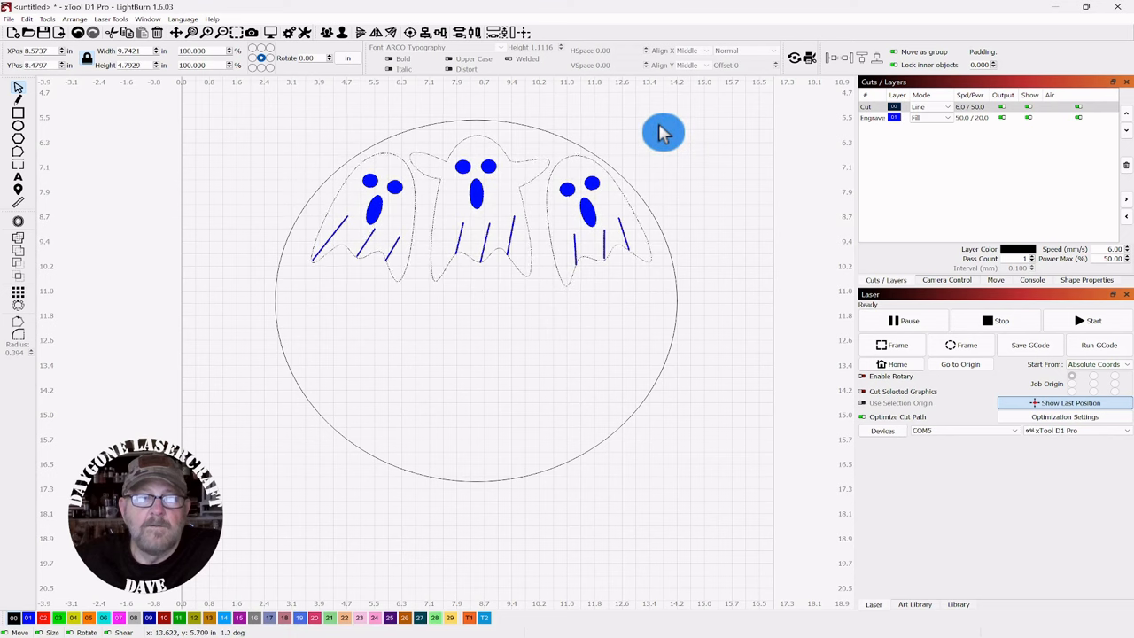
left_click_drag(662, 133, 663, 133)
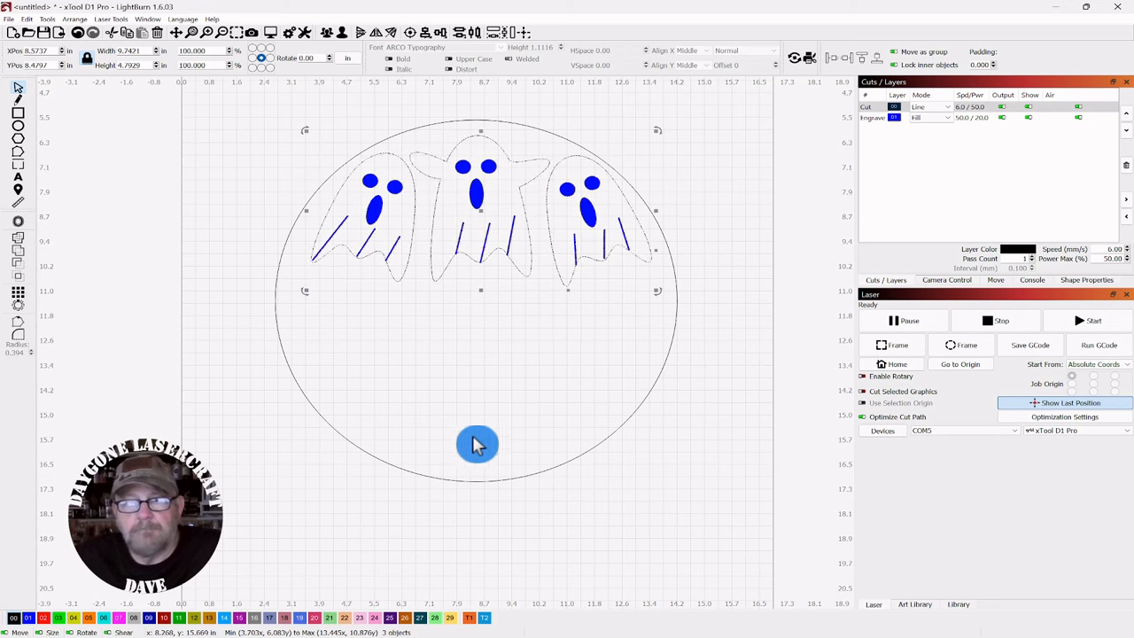
left_click(478, 218)
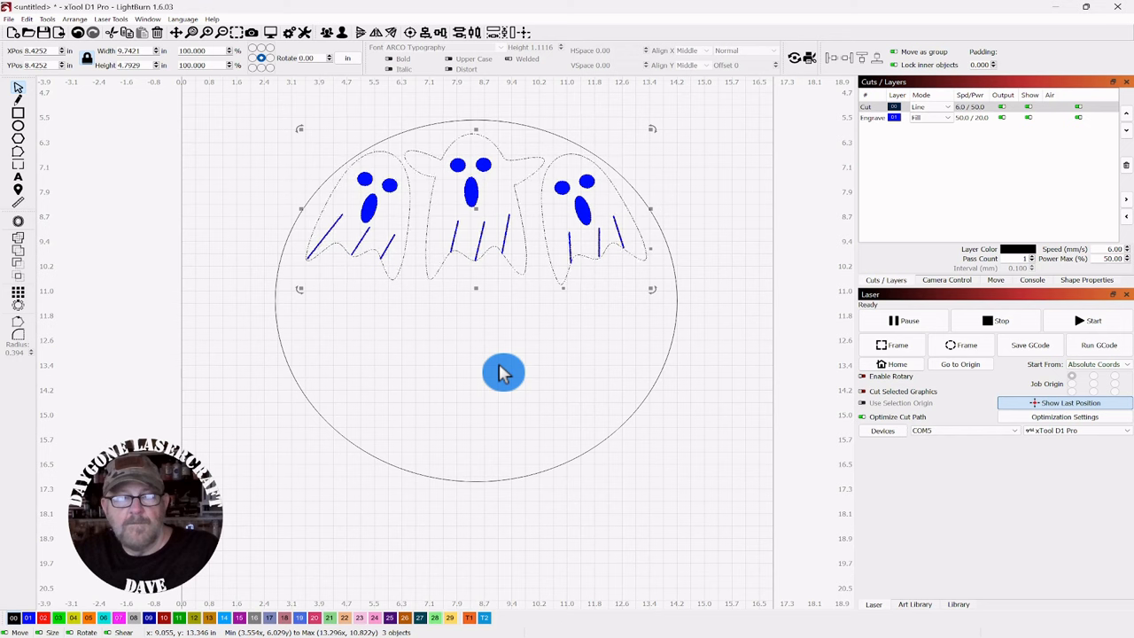
- Duplicate the three ghosts and shift the copy horizontally out of the circle to X 20.83 in
key("Right")
key("Right")
key("Right")
key("Right")
key("Right")
key("Right")
key("Right")
key("Right")
key("Right")
key("Right")
key("Right")
key("Right")
key("Right")
key("Right")
key("Right")
key("Right")
key("Right")
key("Right")
key("Right")
key("Right")
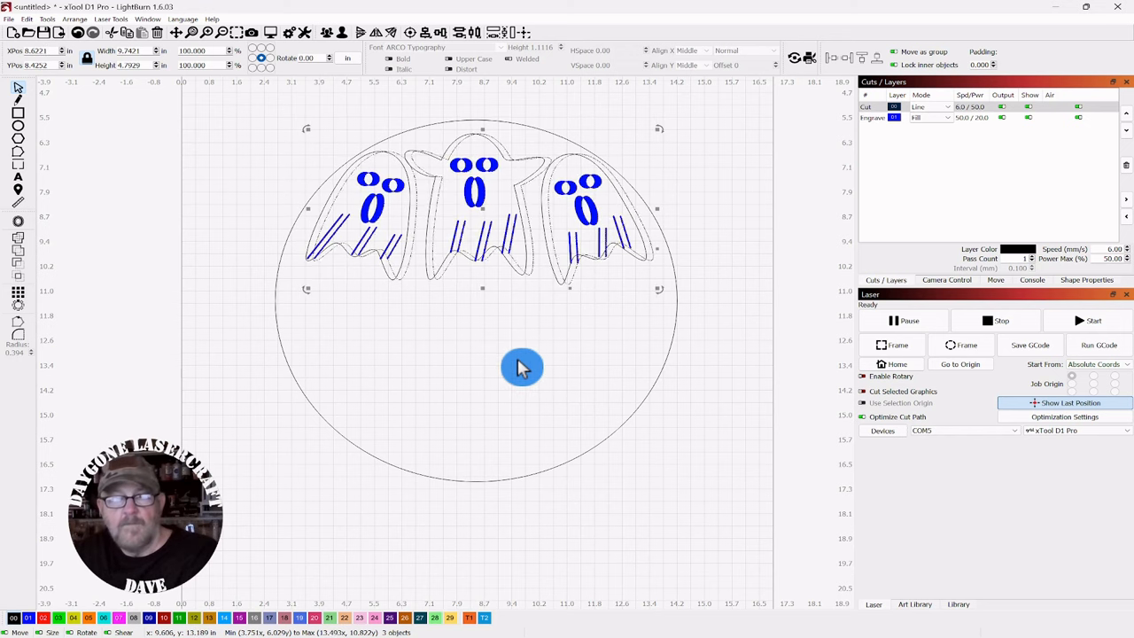
key("Right")
key("Right")
key("Right")
key("Right")
key("Right")
key("Right")
key("Right")
key("Right")
key("Right")
key("Right")
key("Right")
key("Right")
key("Right")
key("Right")
key("Right")
key("Right")
key("Right")
key("Right")
key("Right")
key("Right")
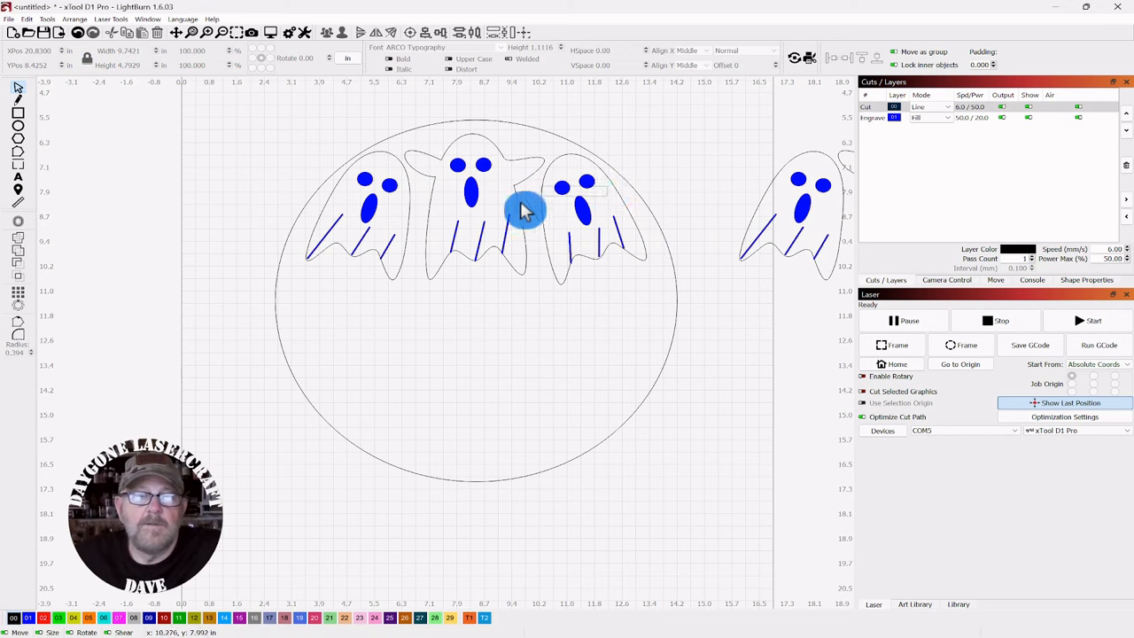
- Ungroup the ghosts inside the circle and pull the faces and fold lines of the leftmost and arms-out ghosts outside the circle
left_click(354, 257)
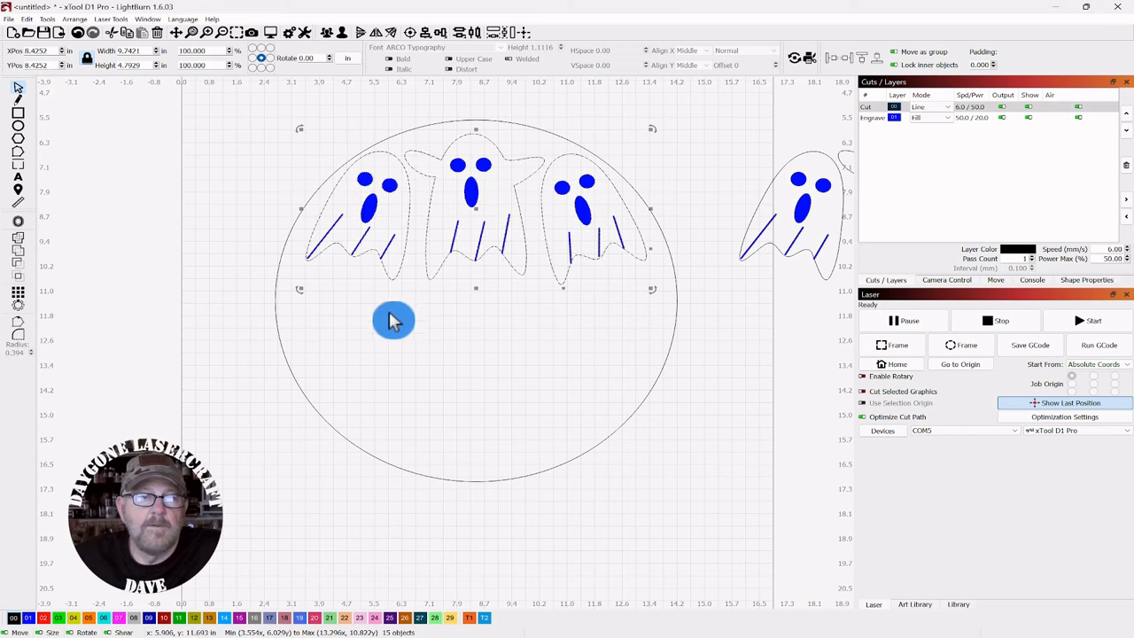
left_click(391, 396)
left_click_drag(391, 197, 216, 192)
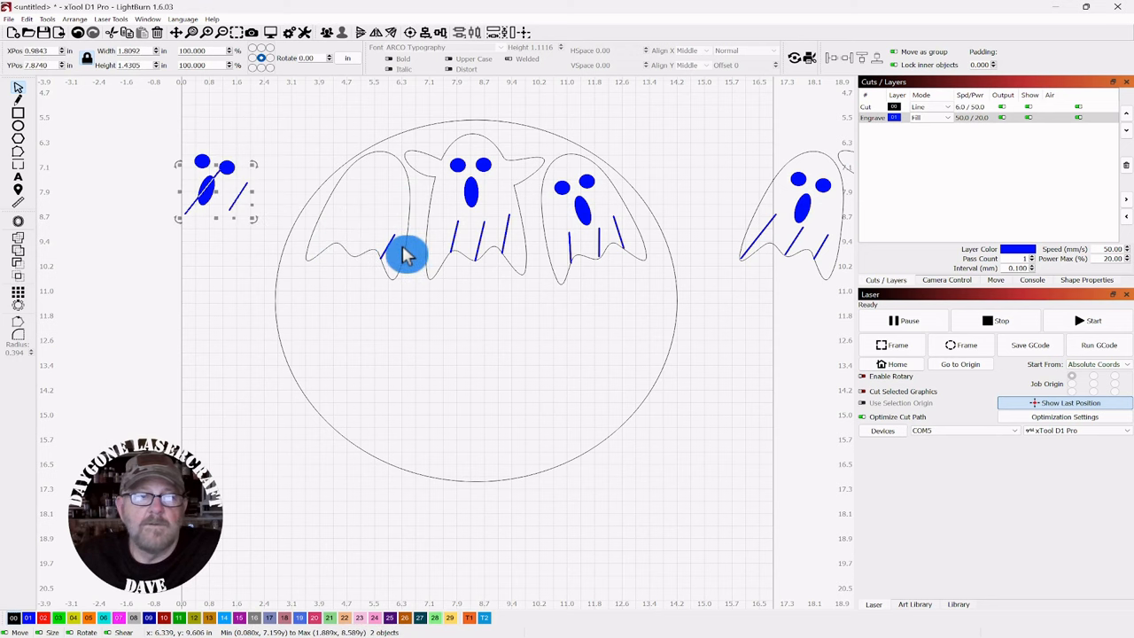
left_click_drag(388, 245, 203, 177)
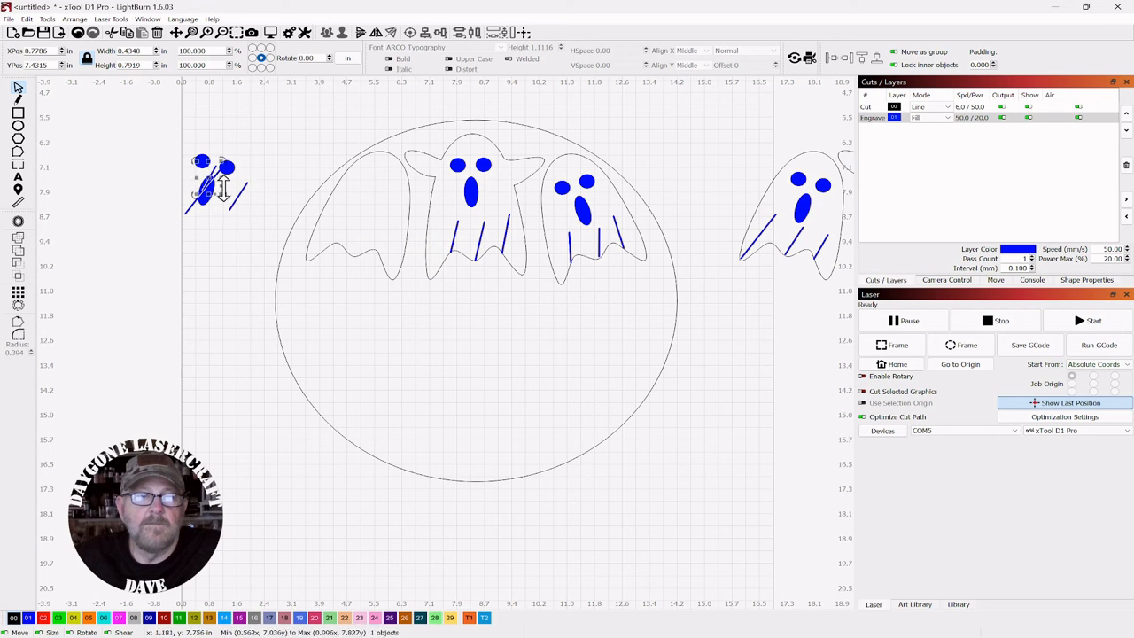
left_click_drag(474, 197, 224, 188)
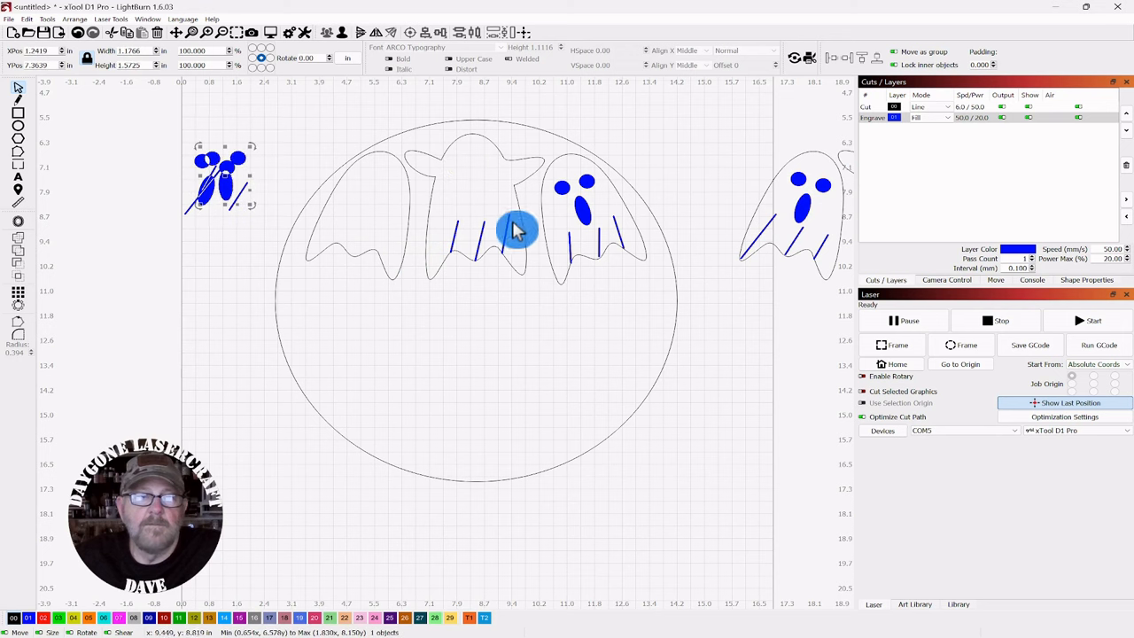
left_click_drag(512, 219, 197, 177)
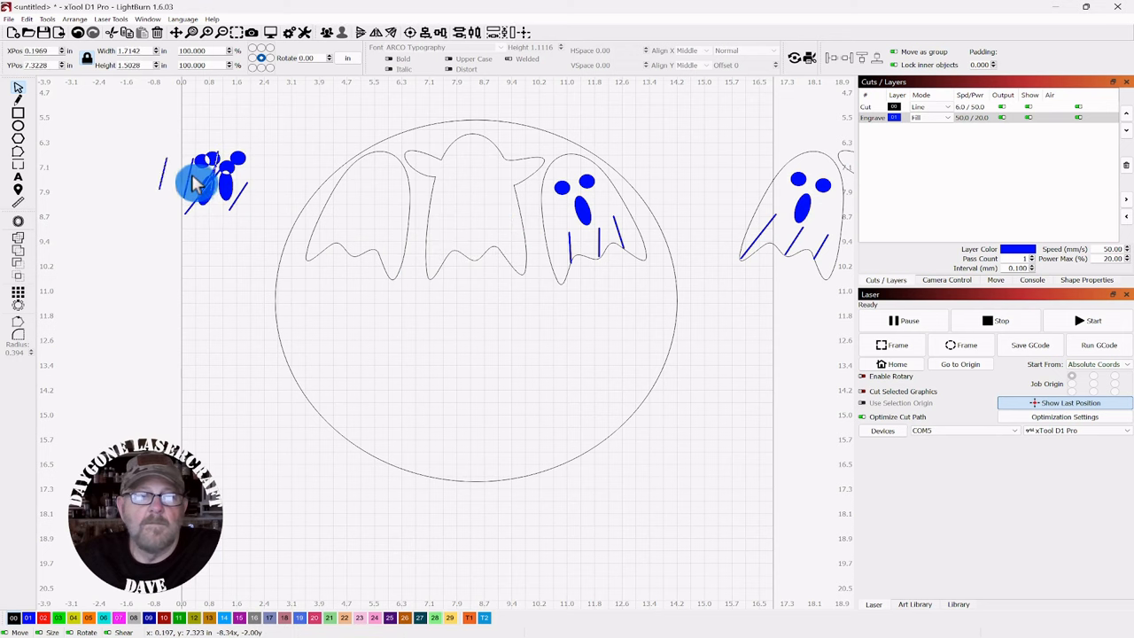
- Pull the last ghost's face and fold lines out of the circle and delete all the removed faces and fold lines
scroll(546, 316, "down", 3)
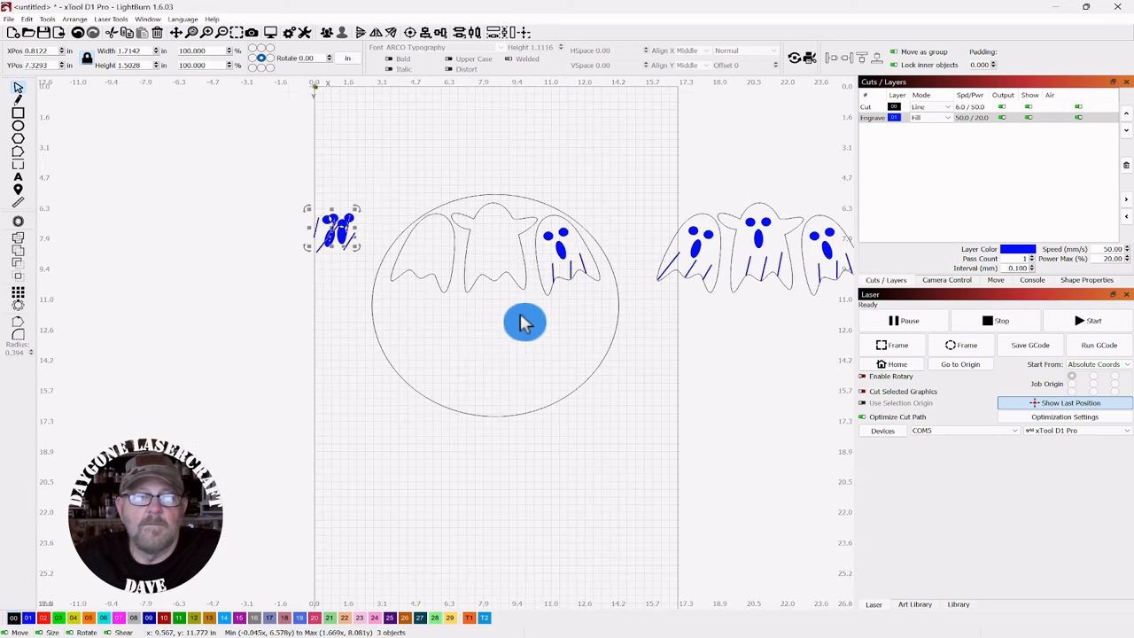
left_click(549, 265)
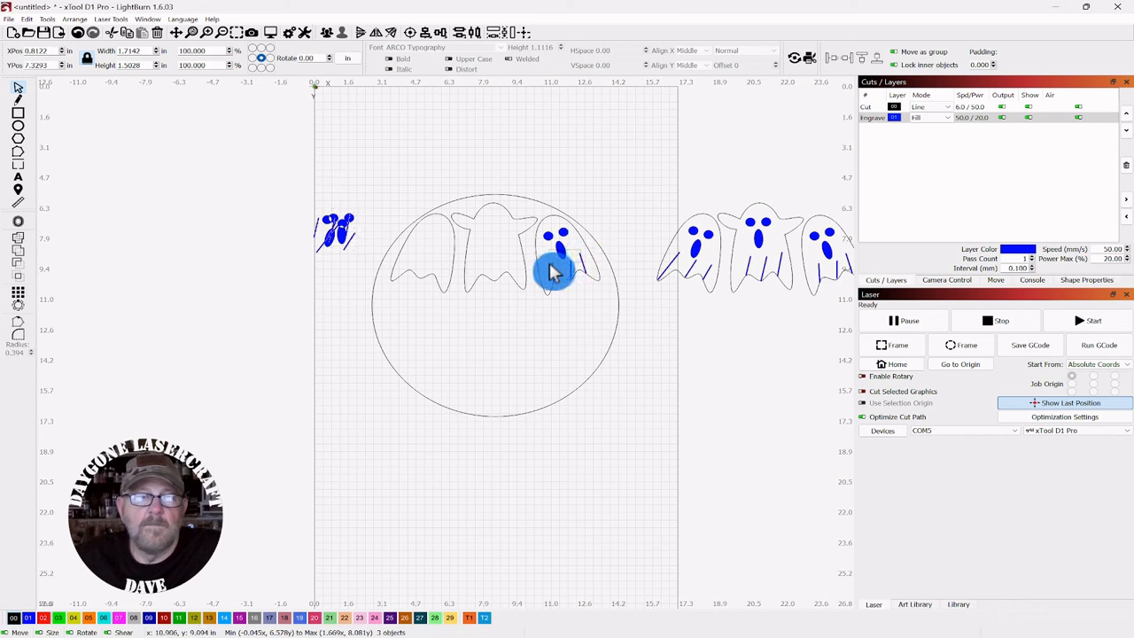
left_click(550, 273)
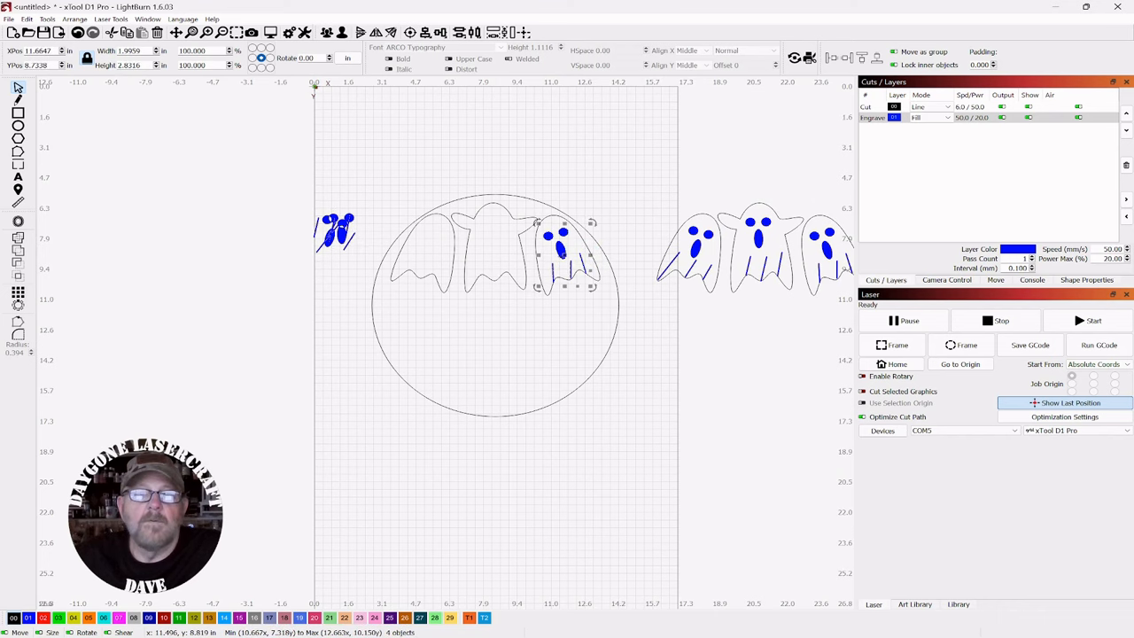
left_click_drag(567, 257, 340, 233)
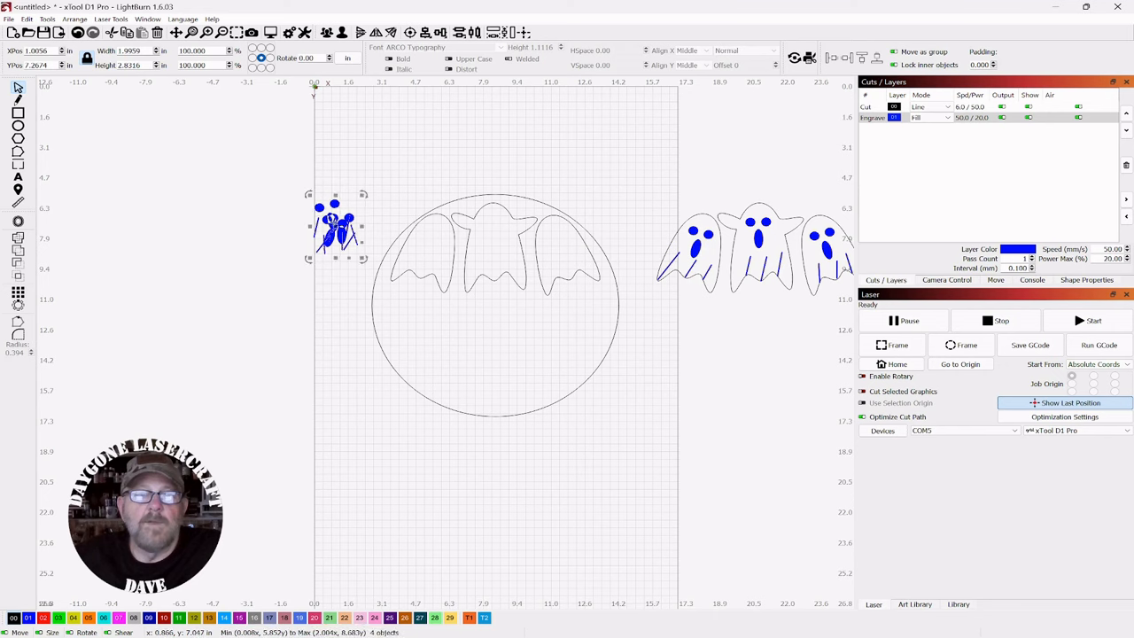
left_click_drag(369, 175, 303, 263)
key("Delete")
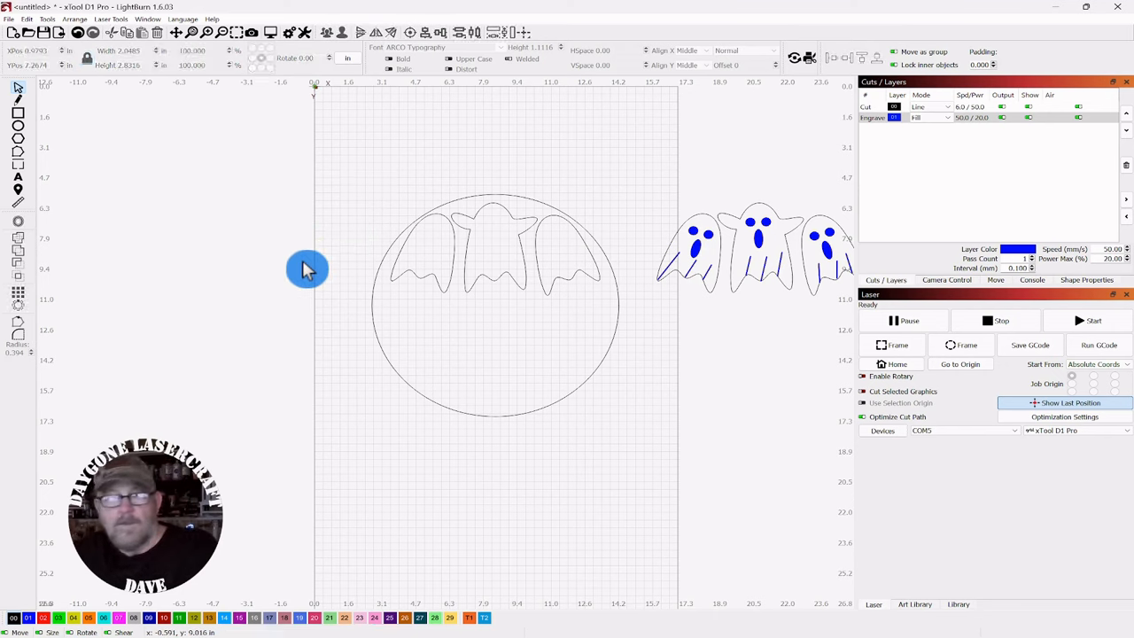
- Assign the three empty ghost outlines inside the circle to the red layer 02
scroll(348, 301, "up", 3)
left_click_drag(593, 441, 440, 449)
left_click_drag(547, 215, 346, 282)
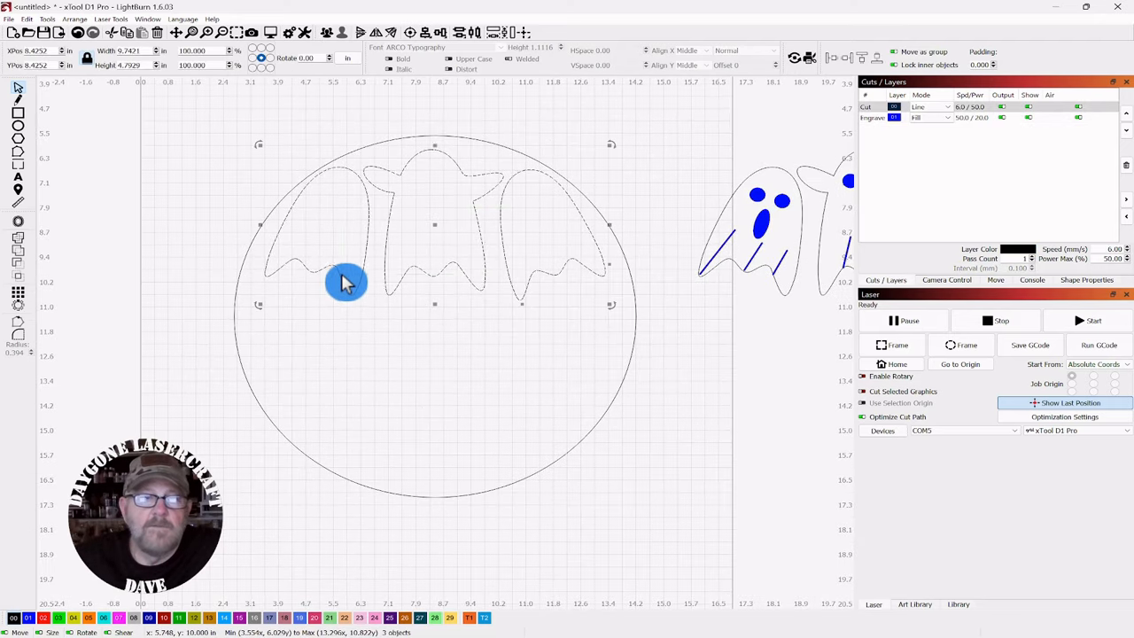
left_click(45, 618)
left_click(679, 461)
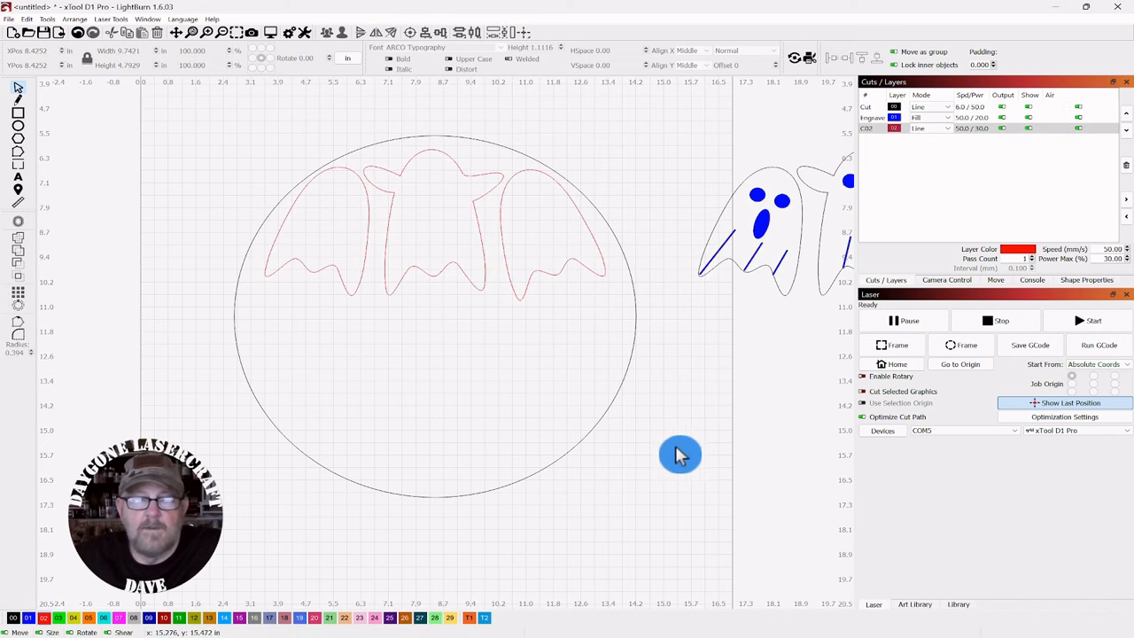
- Move the copied set of detailed ghosts up and away from the circle, centred at about X 21.14, Y 3.74 in
scroll(694, 441, "down", 3)
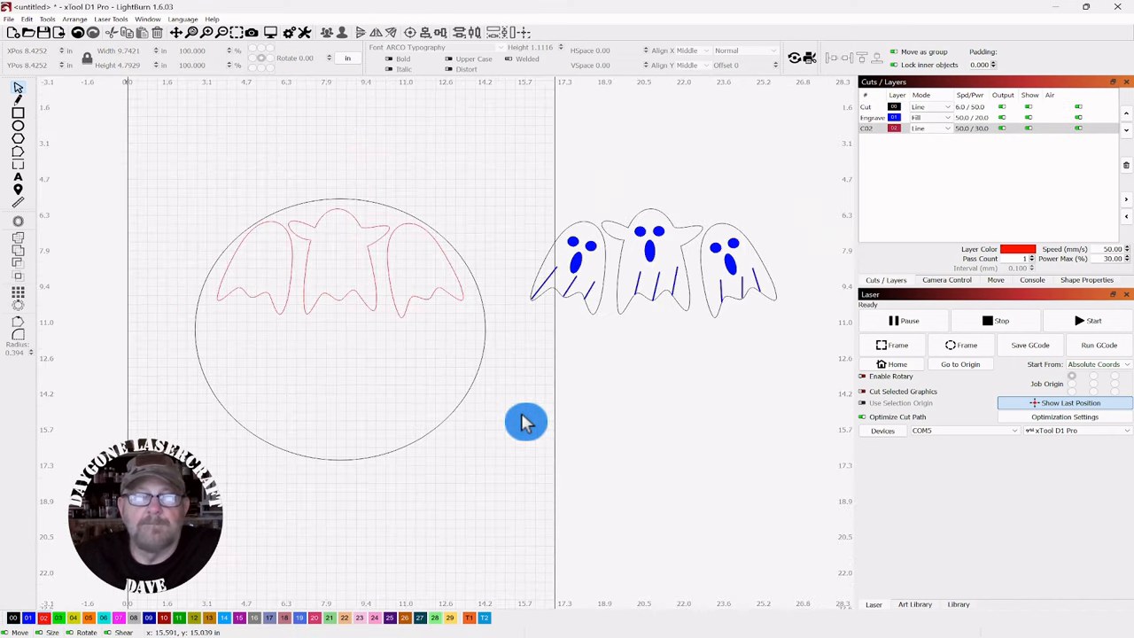
left_click_drag(751, 203, 568, 328)
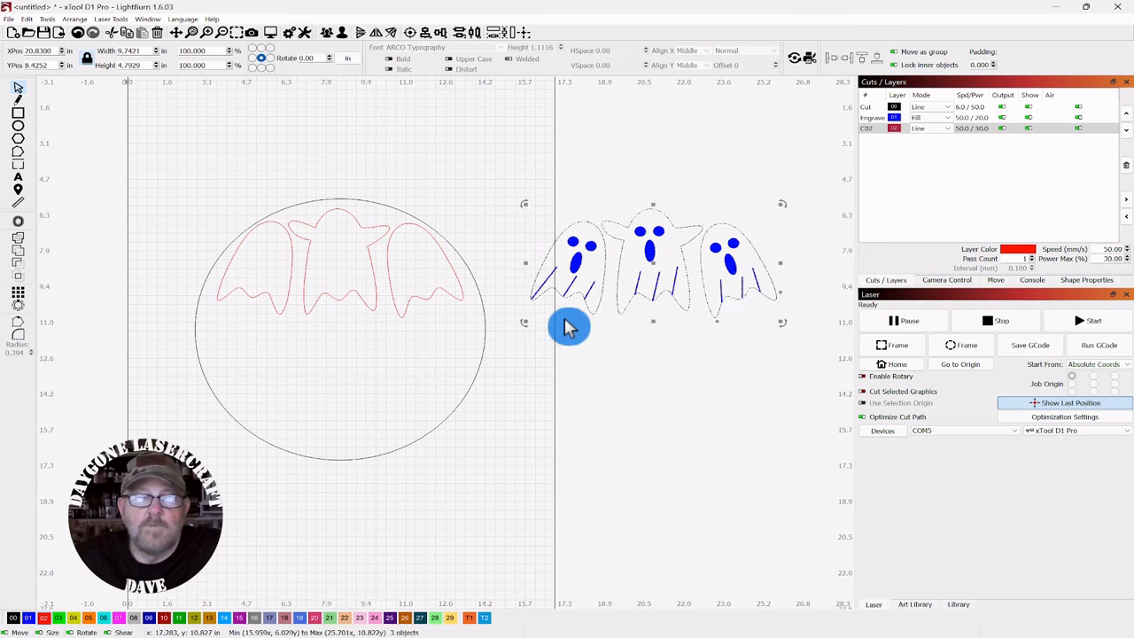
left_click_drag(659, 269, 664, 165)
- Add the text "WELCOME" in the Ballet Harmony font below the ghost outlines, centred at about X 3.02, Y 11.79 in
scroll(535, 468, "up", 2)
left_click_drag(527, 467, 585, 468)
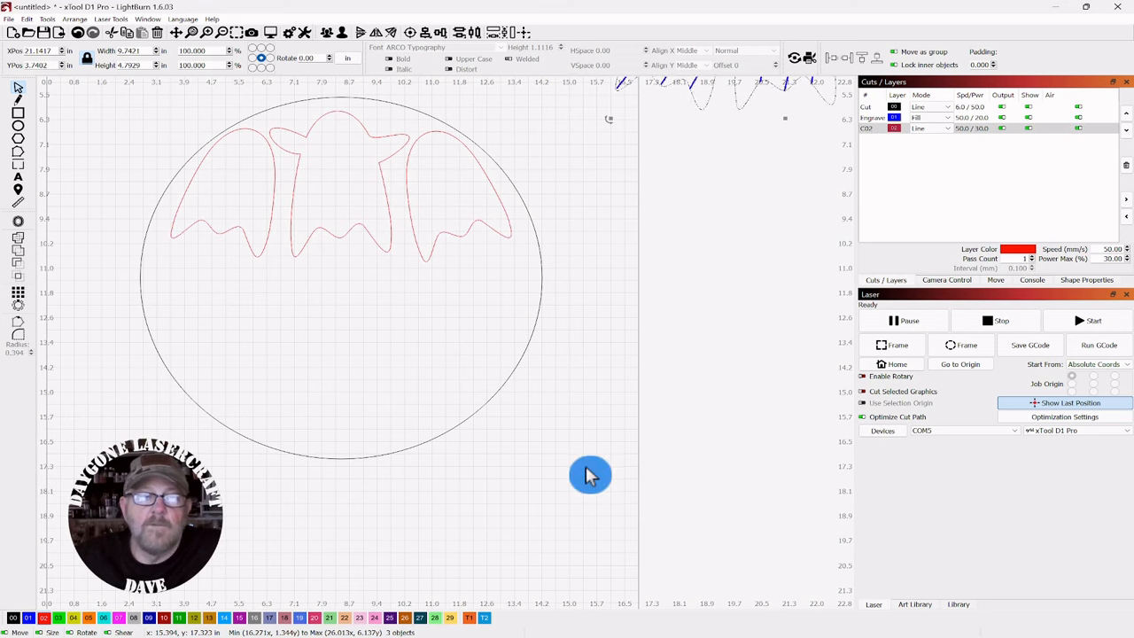
scroll(593, 415, "down", 1)
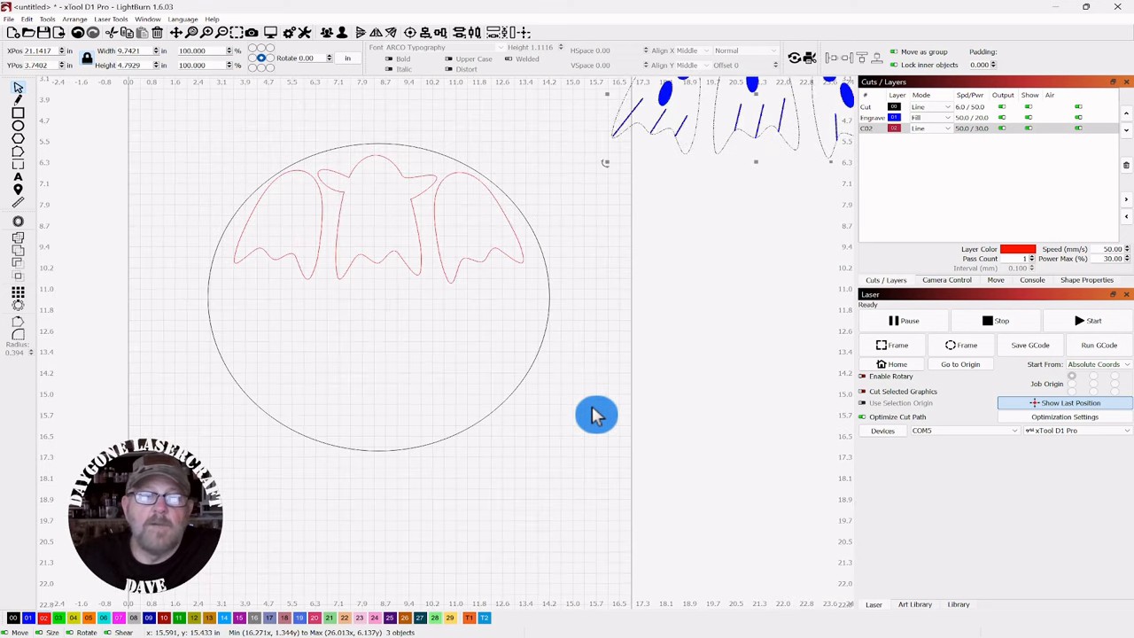
left_click_drag(605, 354, 610, 386)
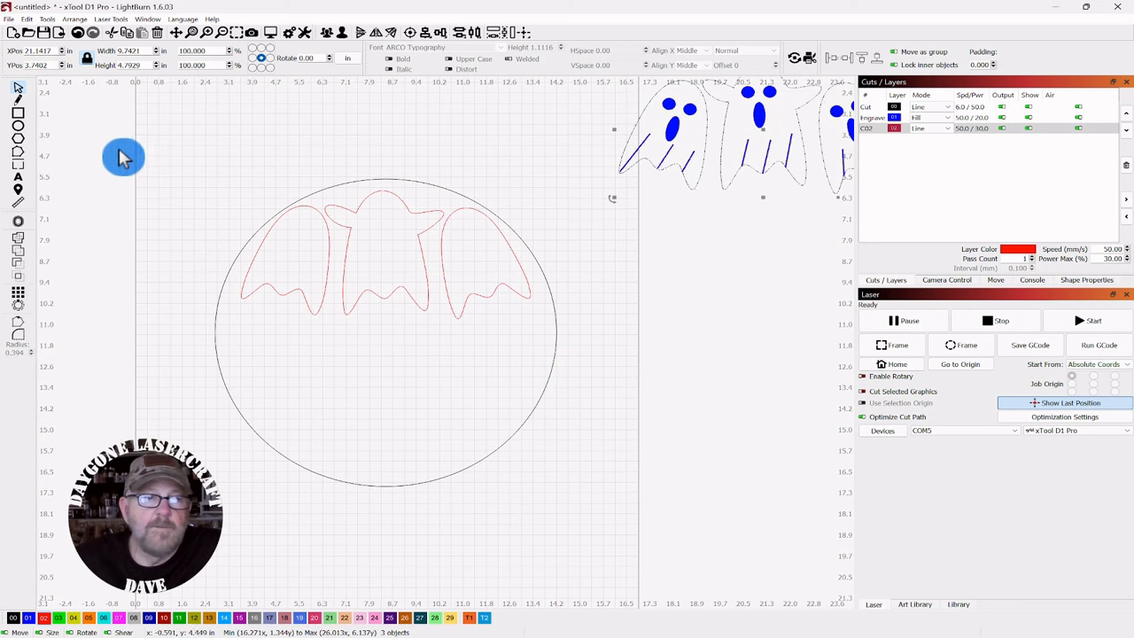
left_click(19, 178)
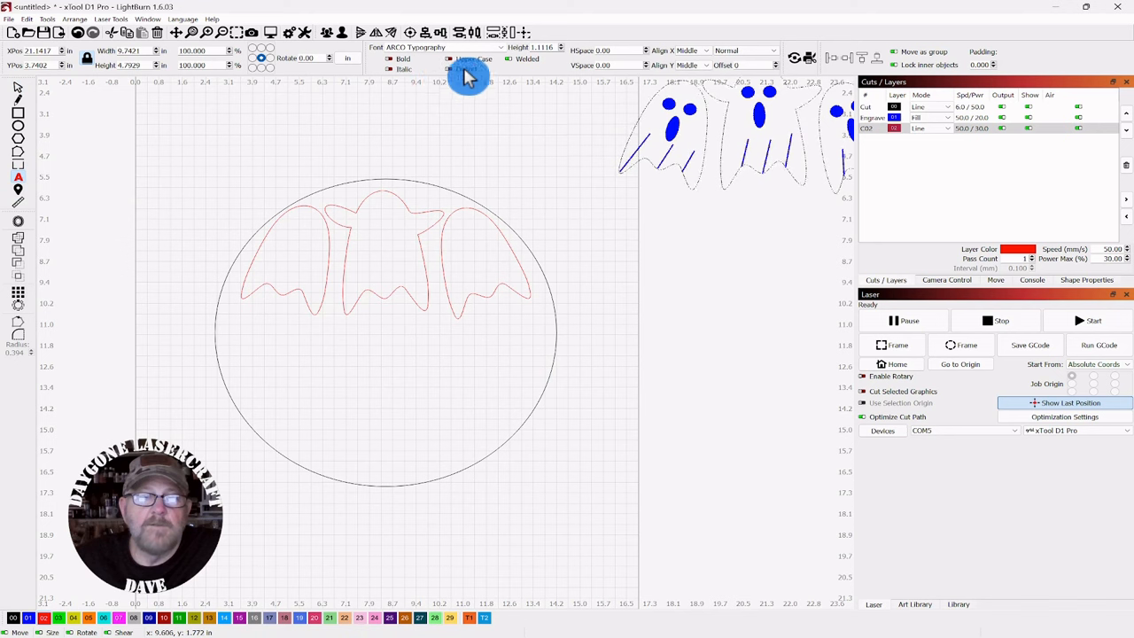
left_click(500, 48)
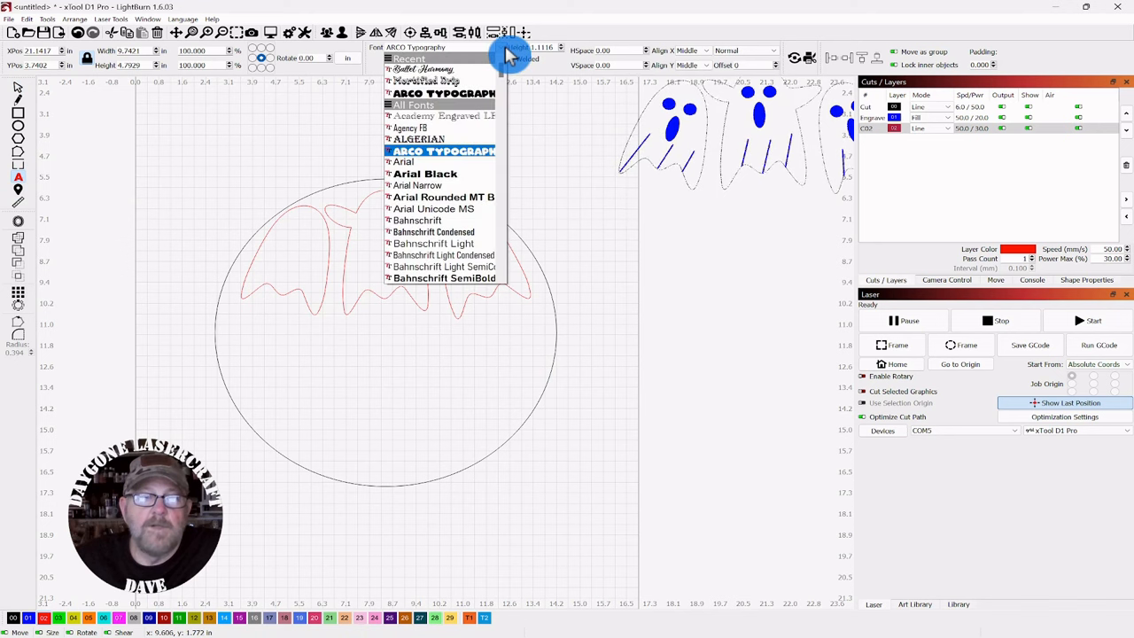
scroll(435, 177, "down", 3)
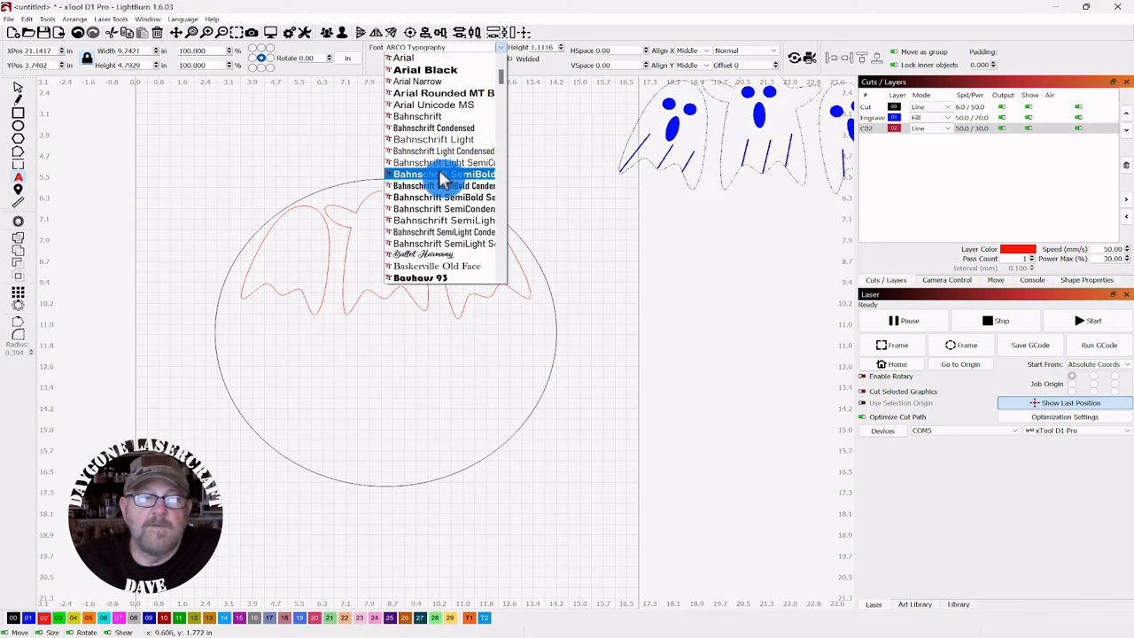
scroll(495, 202, "down", 1)
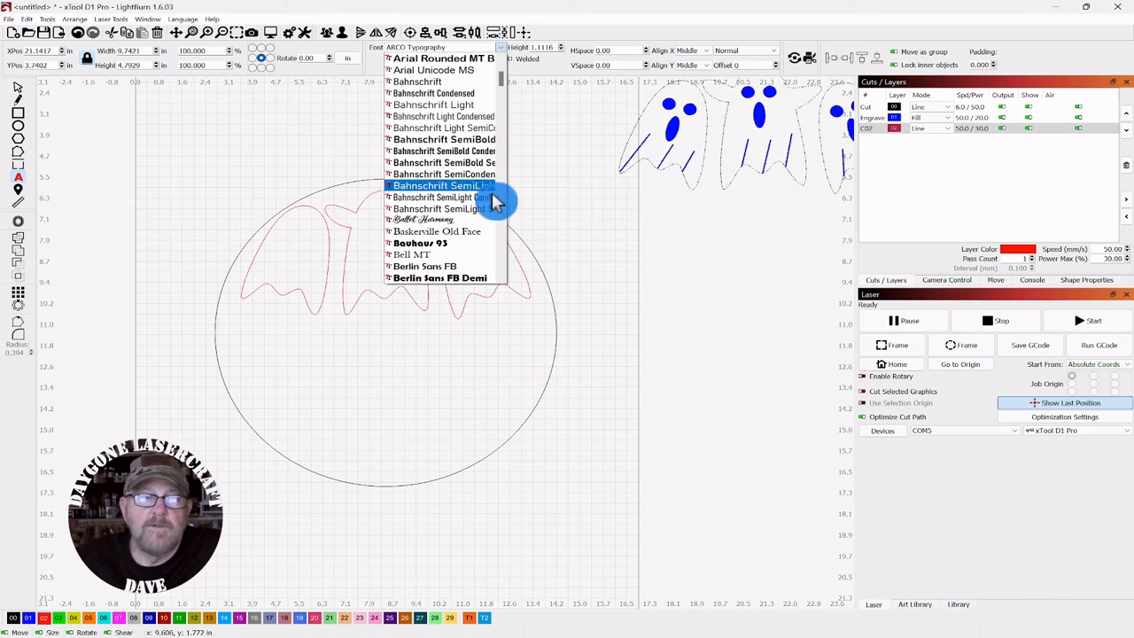
left_click(433, 223)
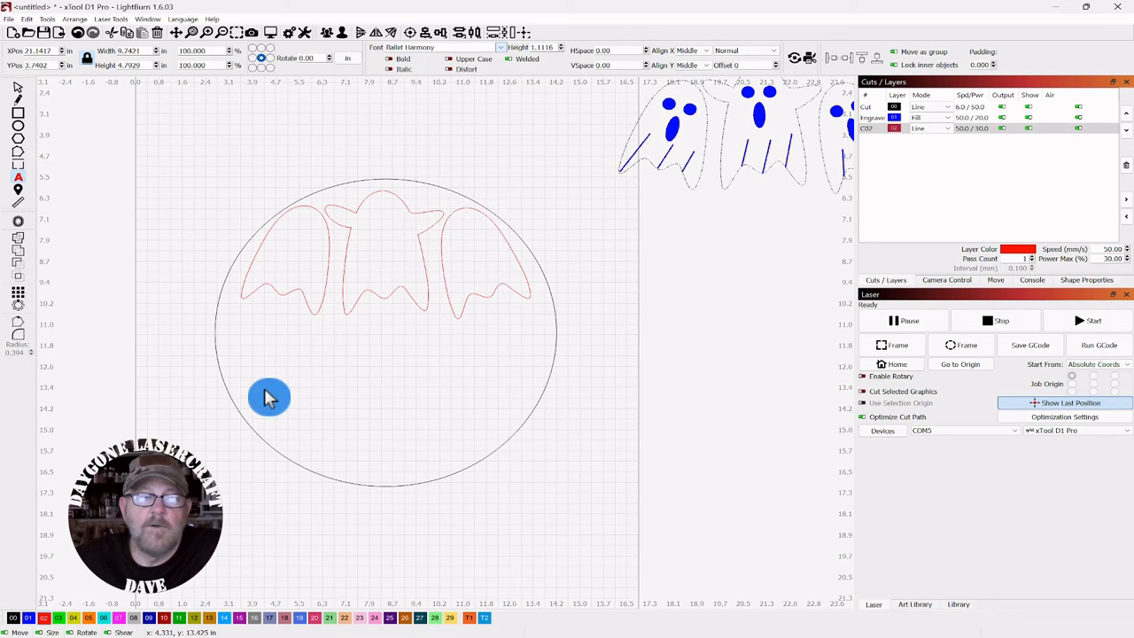
left_click(228, 340)
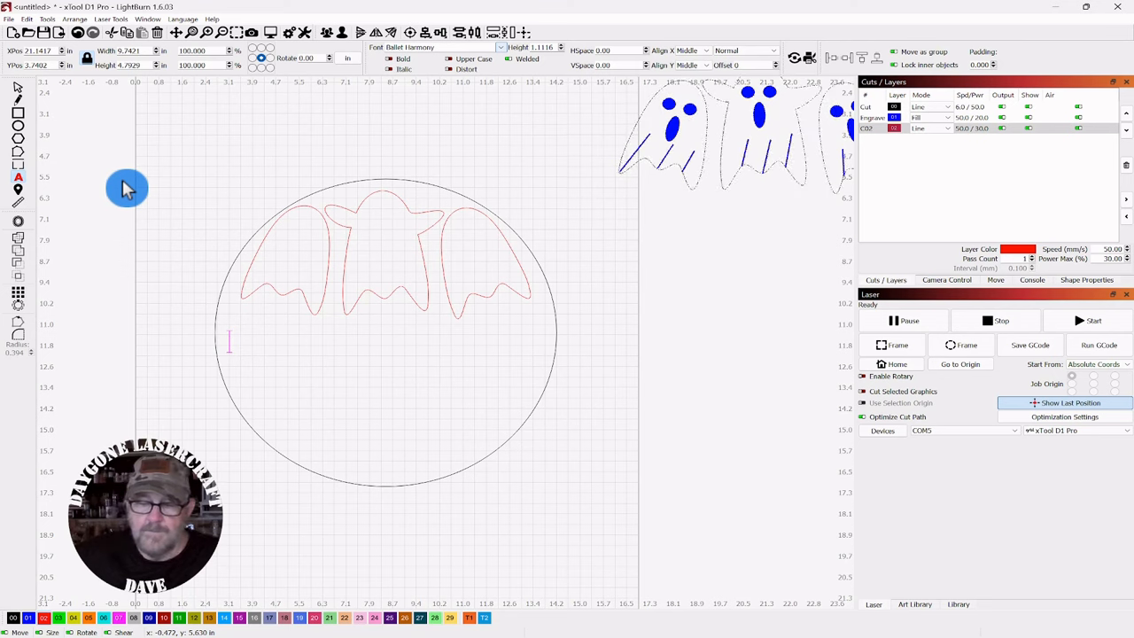
type("WELCOME")
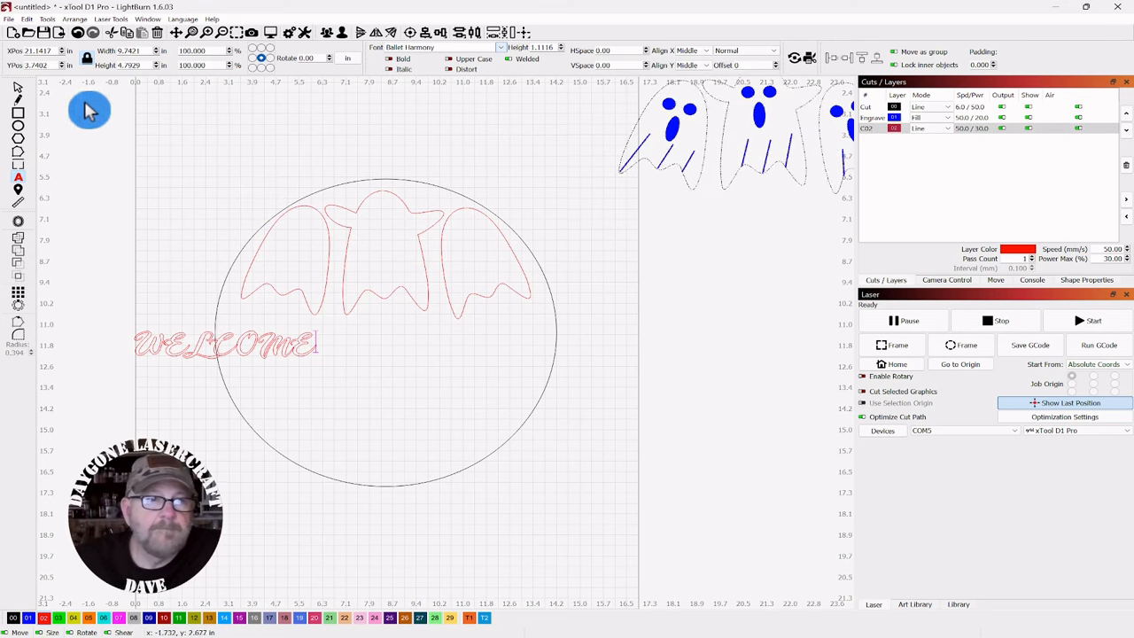
left_click(18, 86)
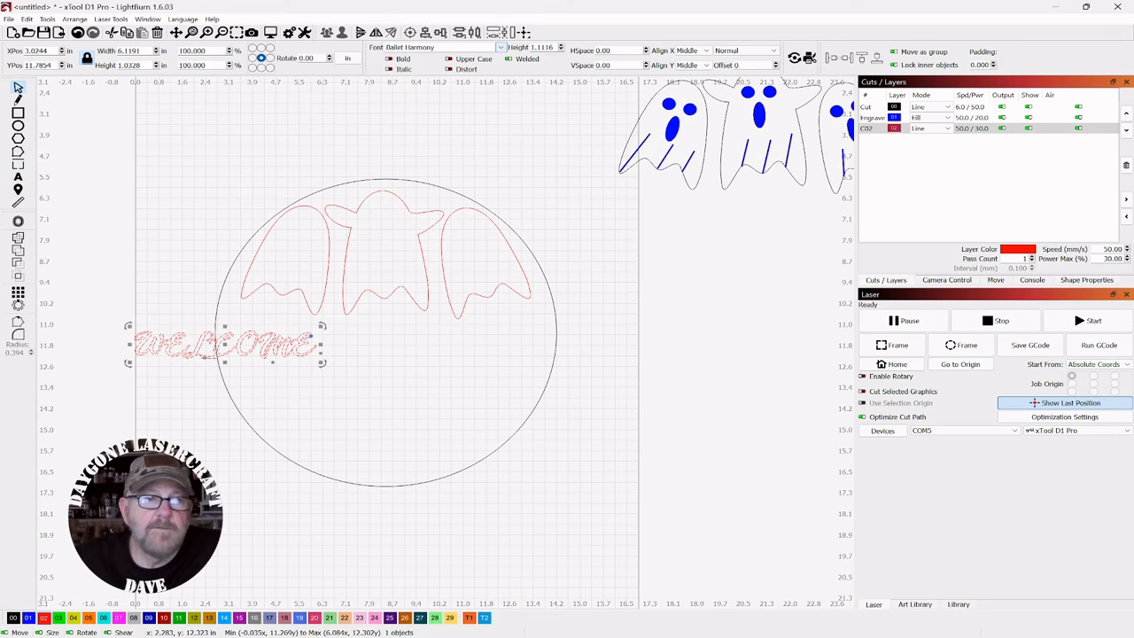
- Move the WELCOME text into the circle and enlarge it to about 11.04 in wide, centred at about X 8.50, Y 11.61 in
left_click(230, 356)
left_click_drag(222, 342, 382, 332)
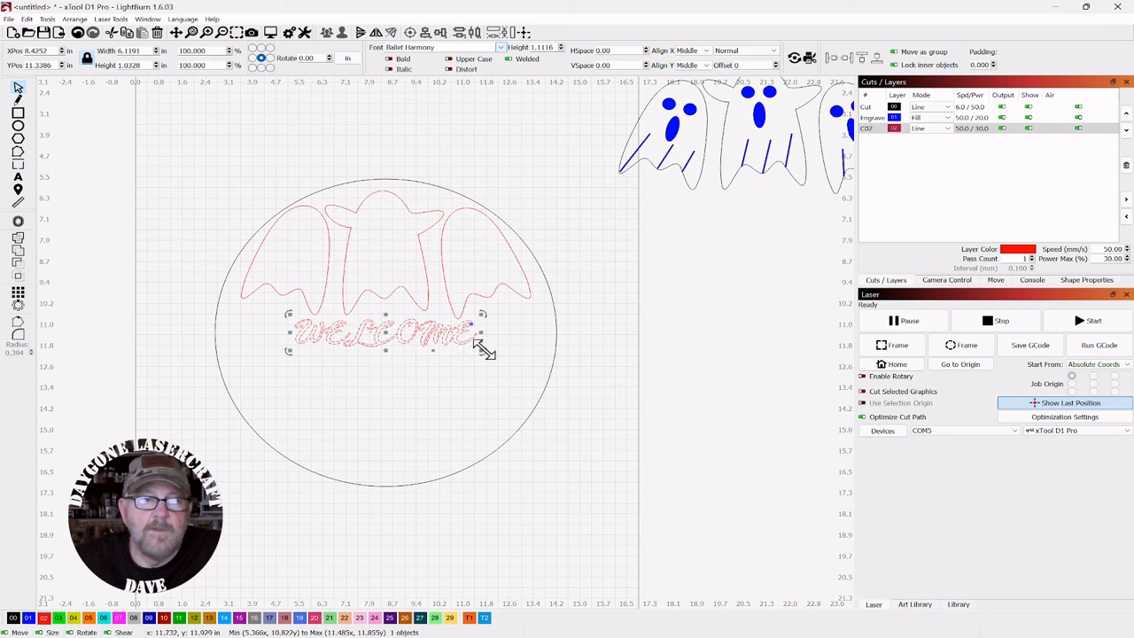
left_click_drag(479, 345, 576, 359)
left_click(473, 344)
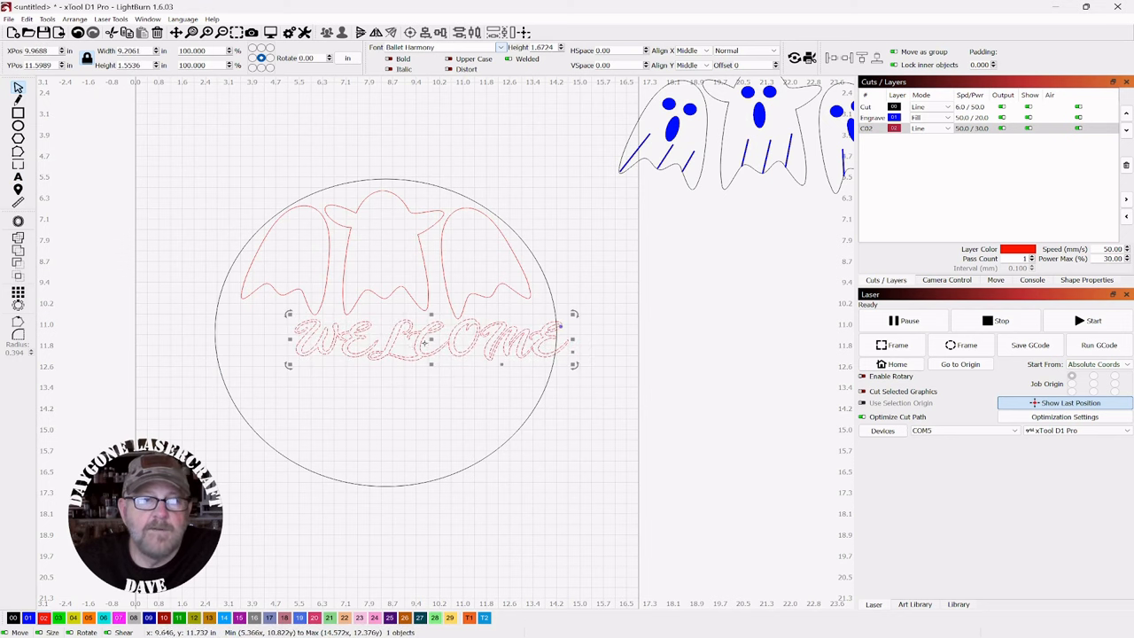
left_click(441, 350)
left_click_drag(440, 350, 376, 345)
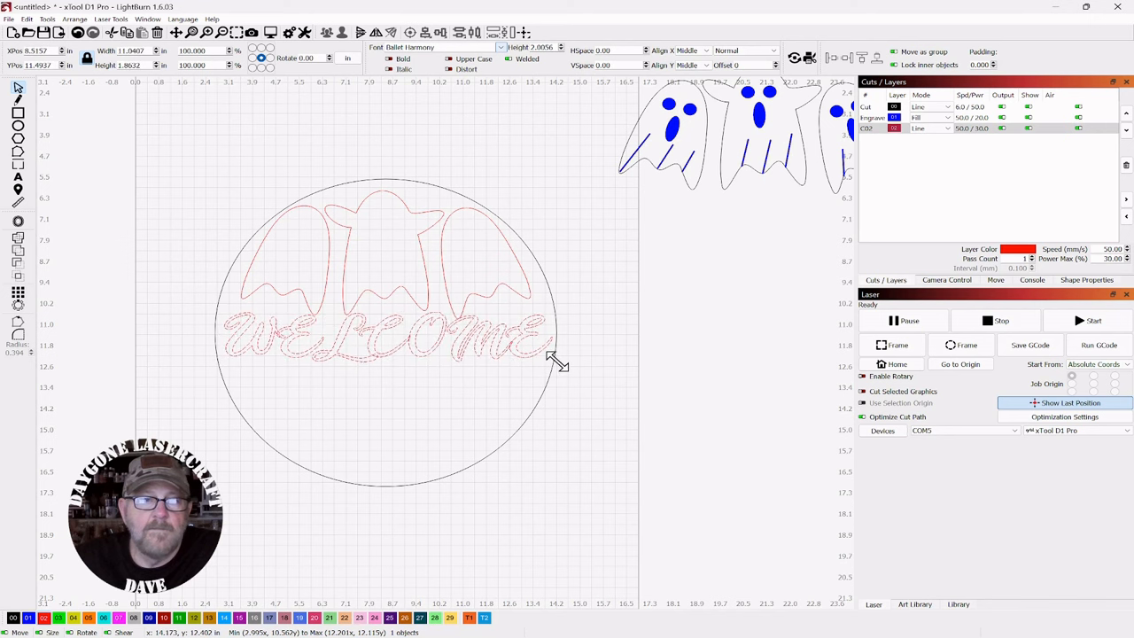
left_click(535, 419)
left_click(394, 378)
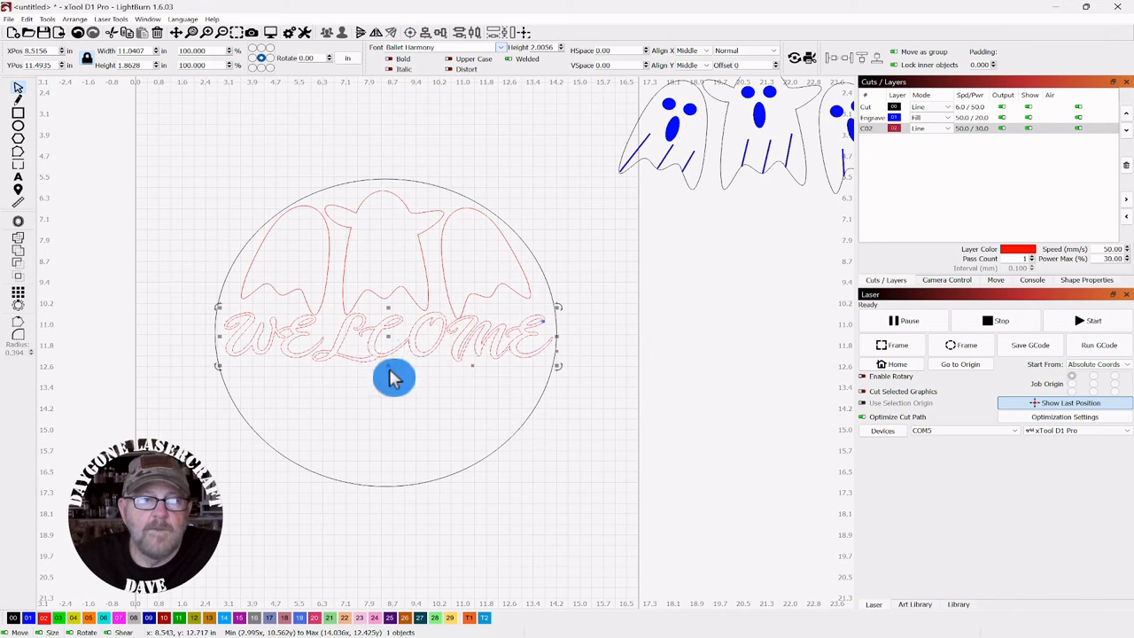
left_click_drag(387, 337, 391, 348)
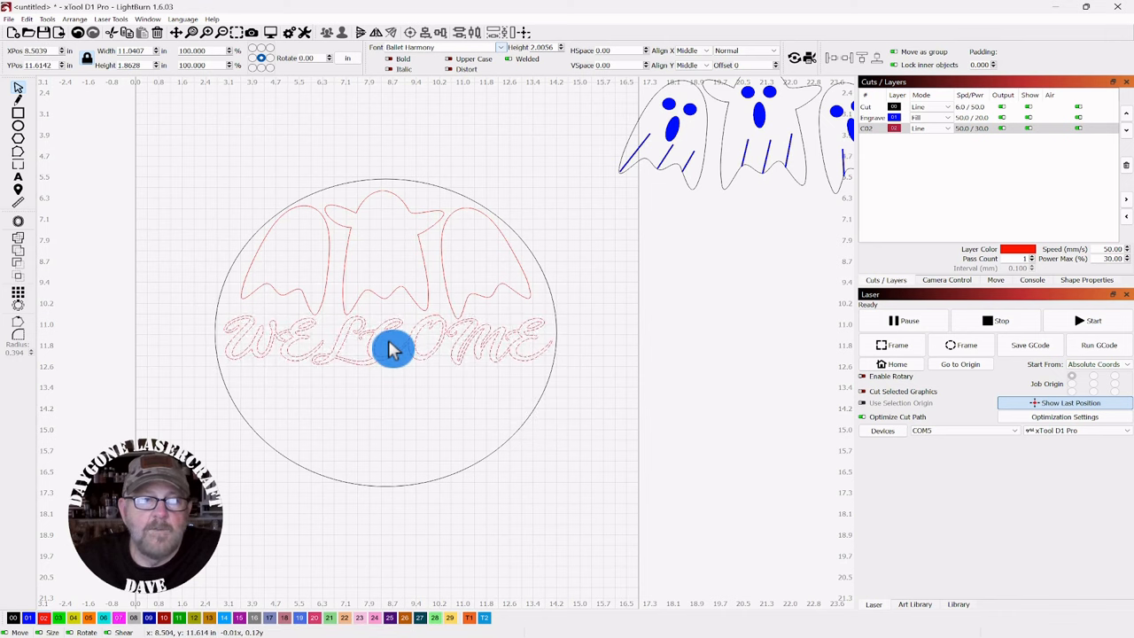
left_click(531, 484)
- Insert the spiderweb1 graphic from the art library's orig_vectors set and place it beside the circle, centred at about X 20.55, Y 18.07 in
left_click_drag(539, 475, 423, 324)
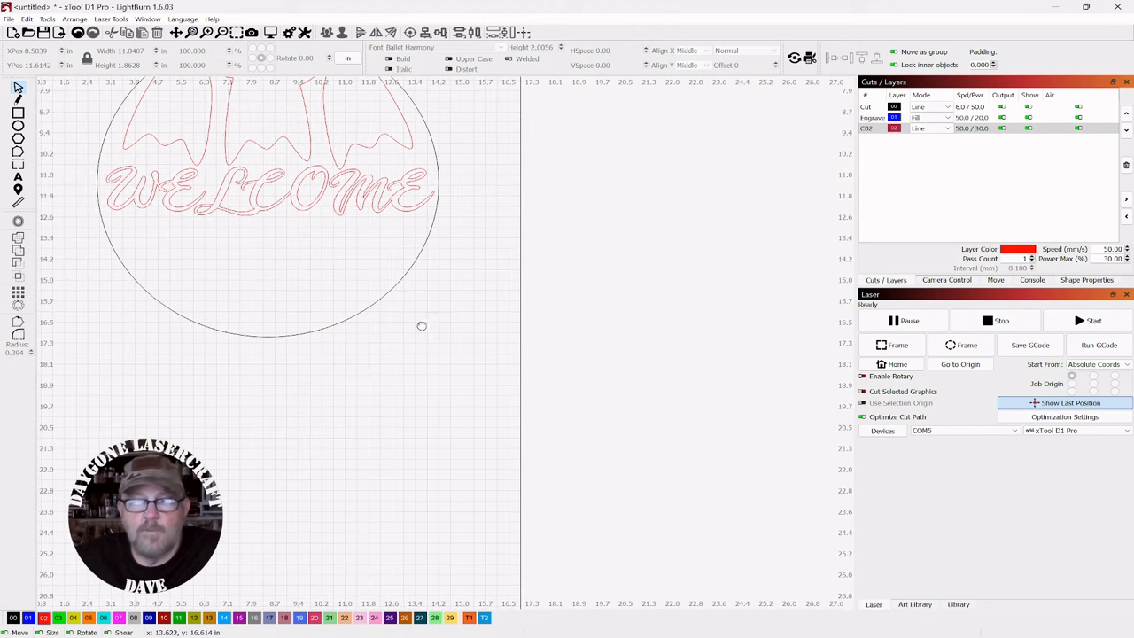
left_click(916, 606)
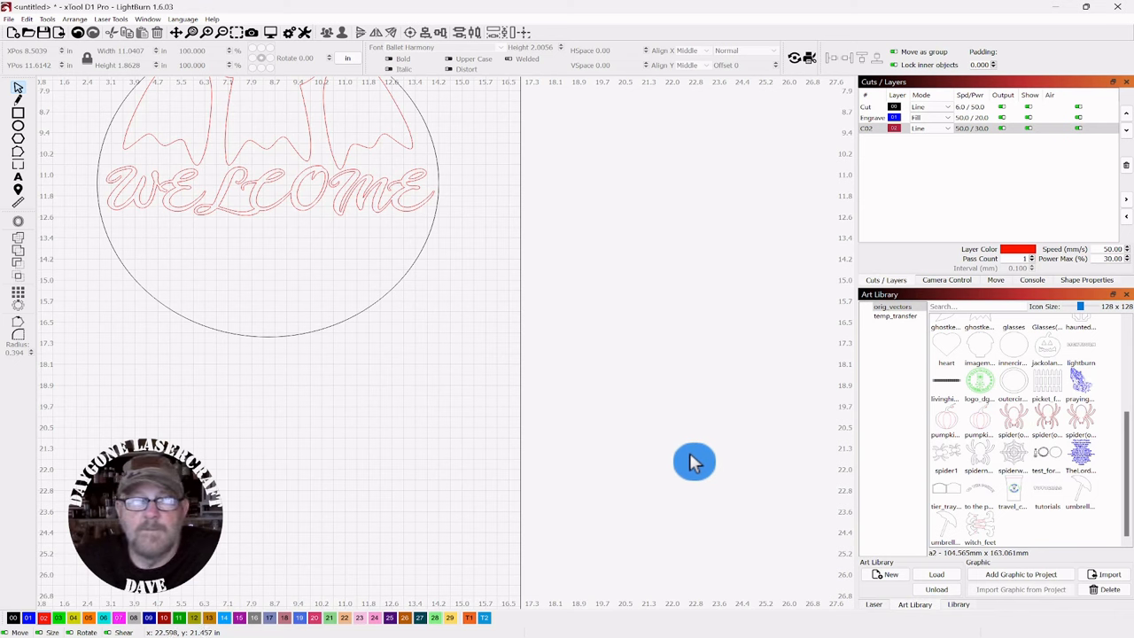
left_click_drag(1015, 458, 567, 342)
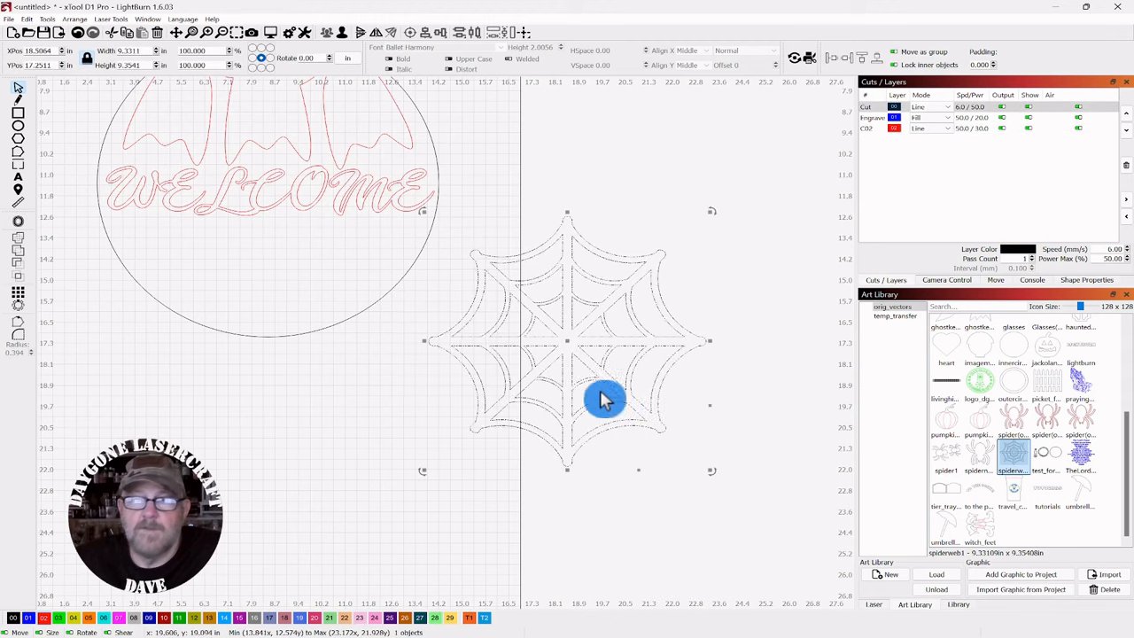
left_click_drag(569, 340, 631, 367)
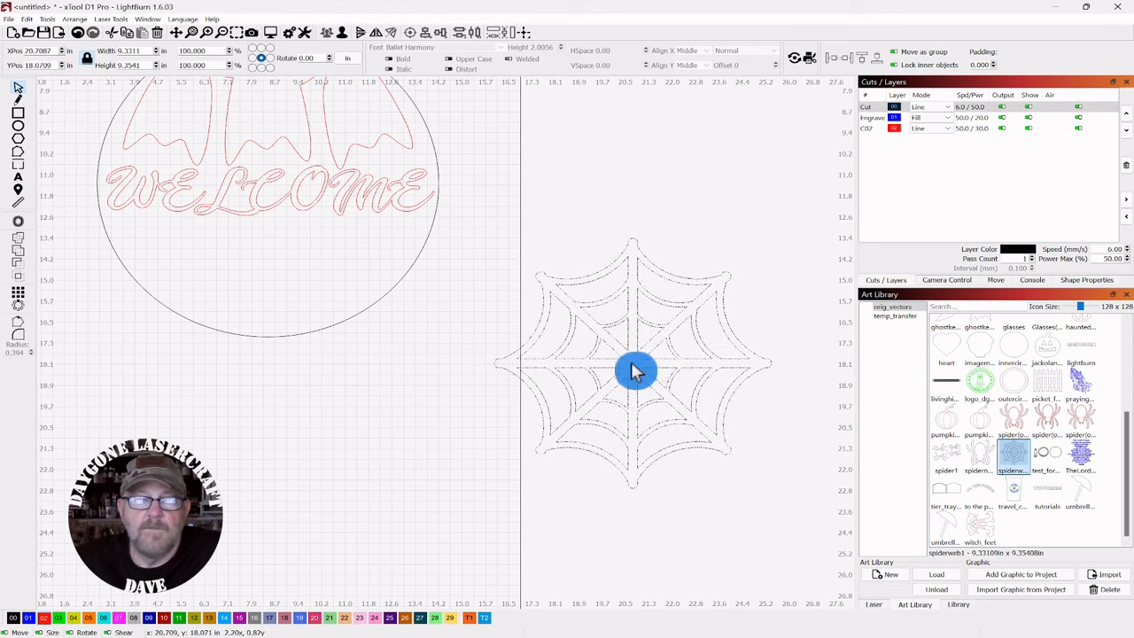
left_click(420, 443)
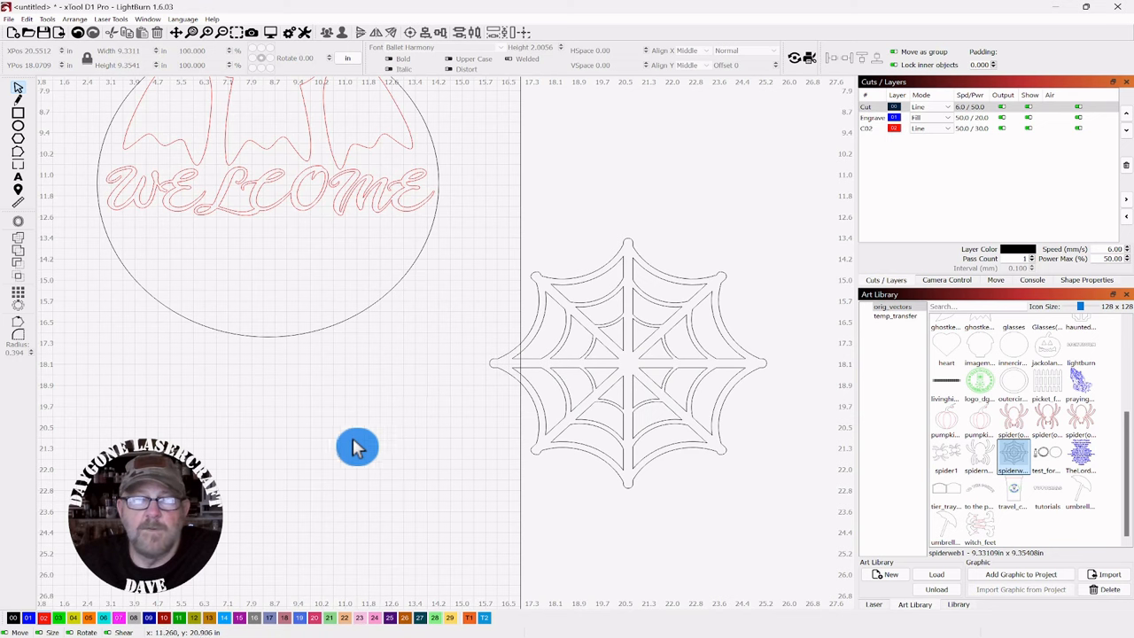
- Draw a rectangle about 10.47 by 5.59 in over the upper half of the spider web, ending on its horizontal centre strand
left_click(16, 113)
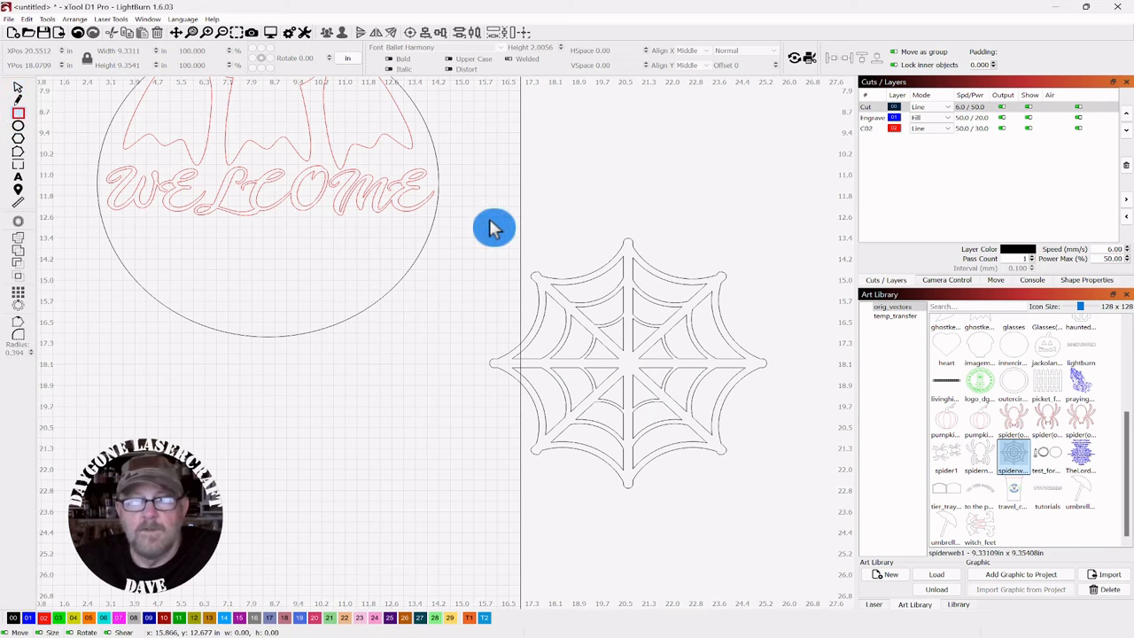
left_click_drag(479, 214, 791, 364)
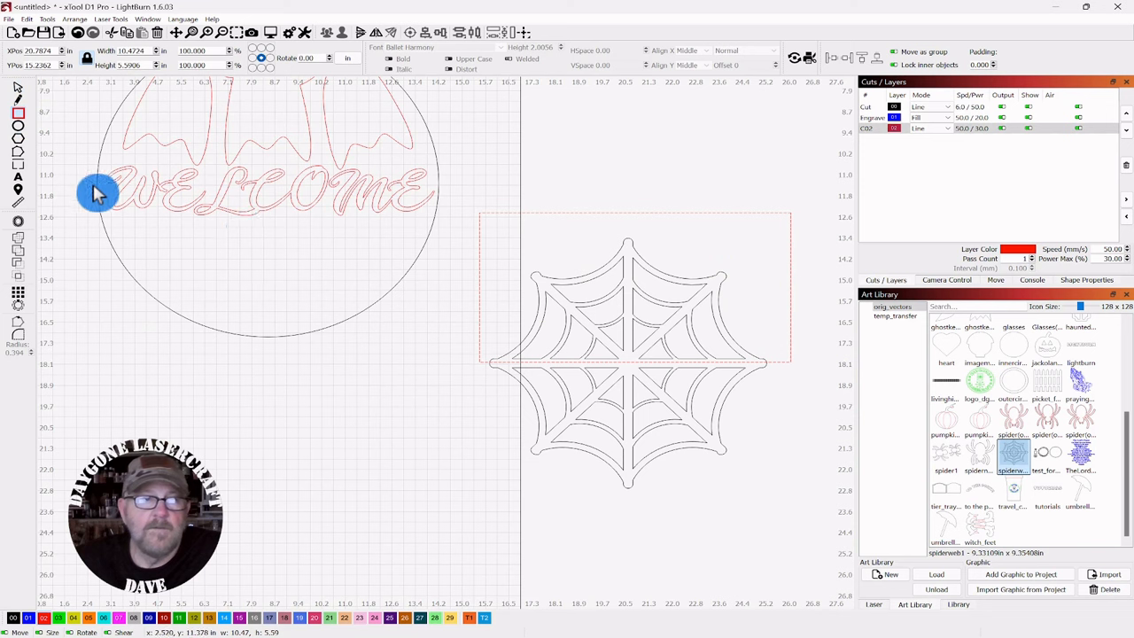
left_click(20, 90)
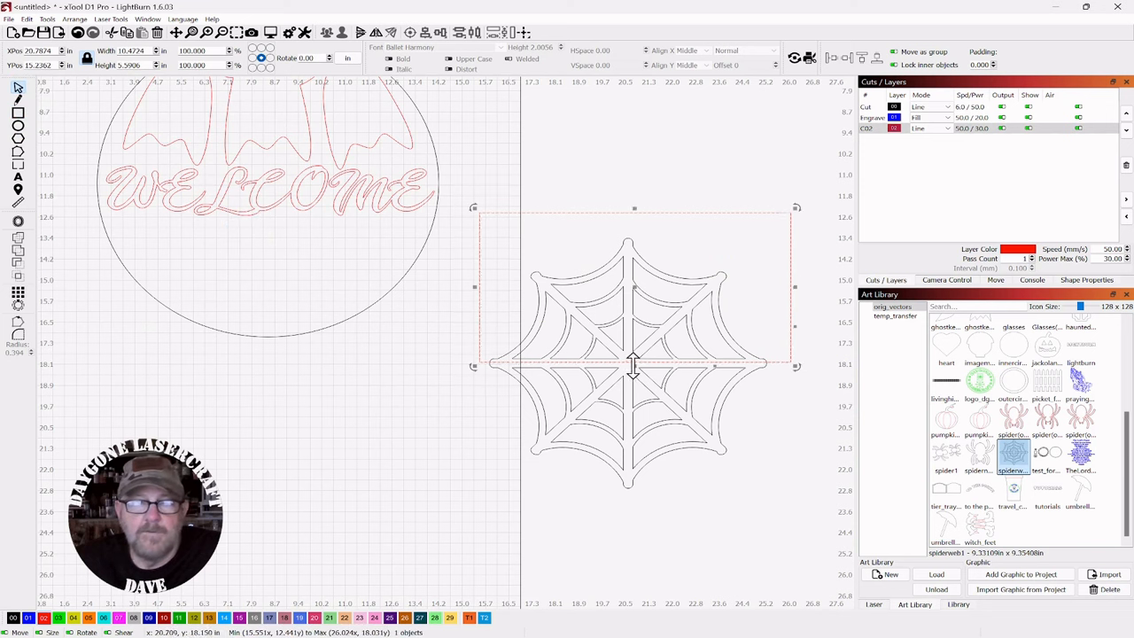
left_click(165, 322)
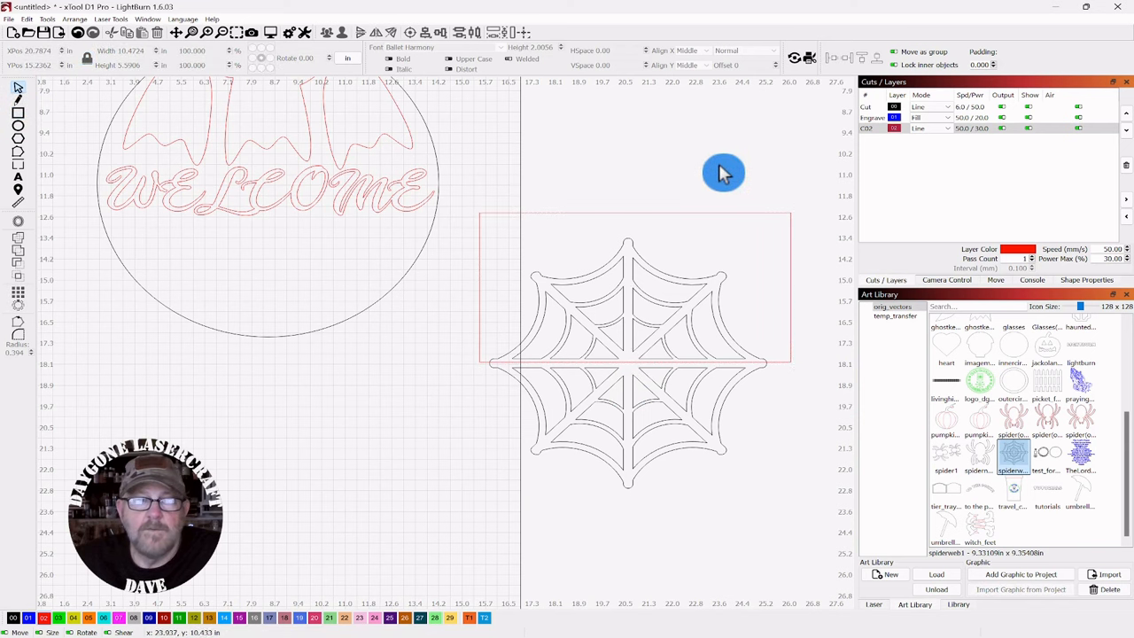
- Subtract the rectangle from the spider web so that only the web's lower half is left
left_click_drag(732, 158, 680, 235)
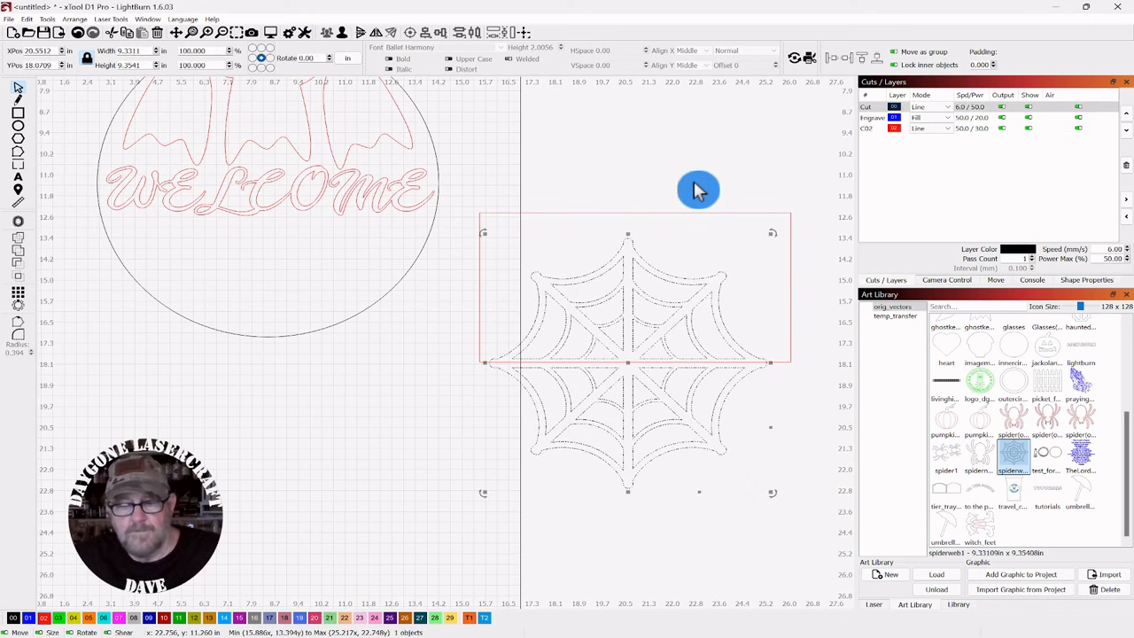
left_click_drag(690, 185, 652, 249)
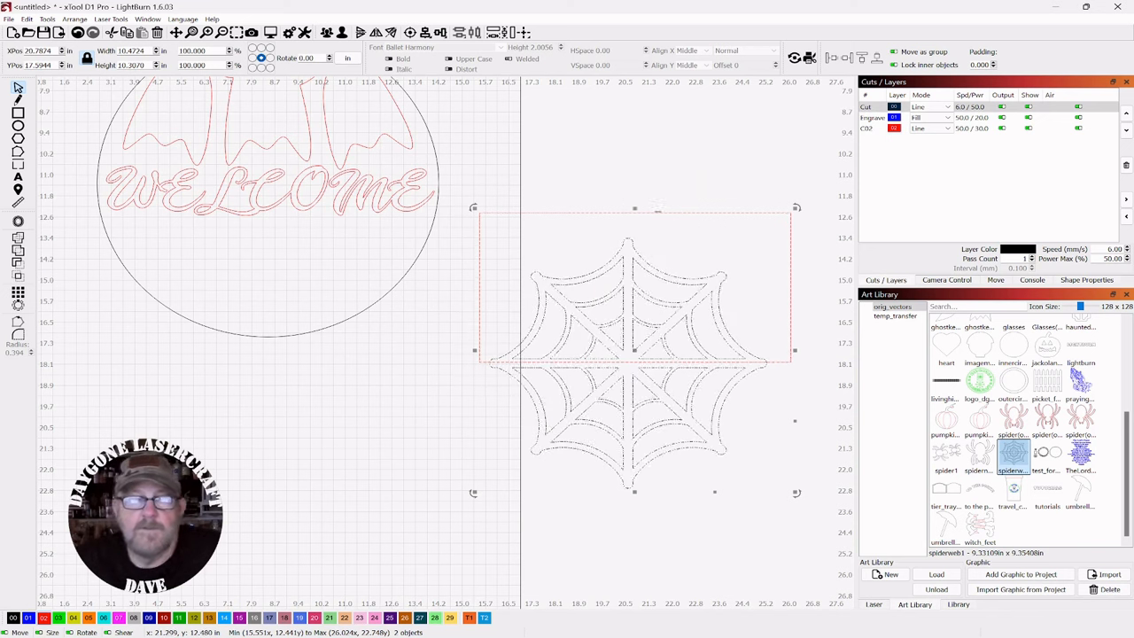
left_click(18, 269)
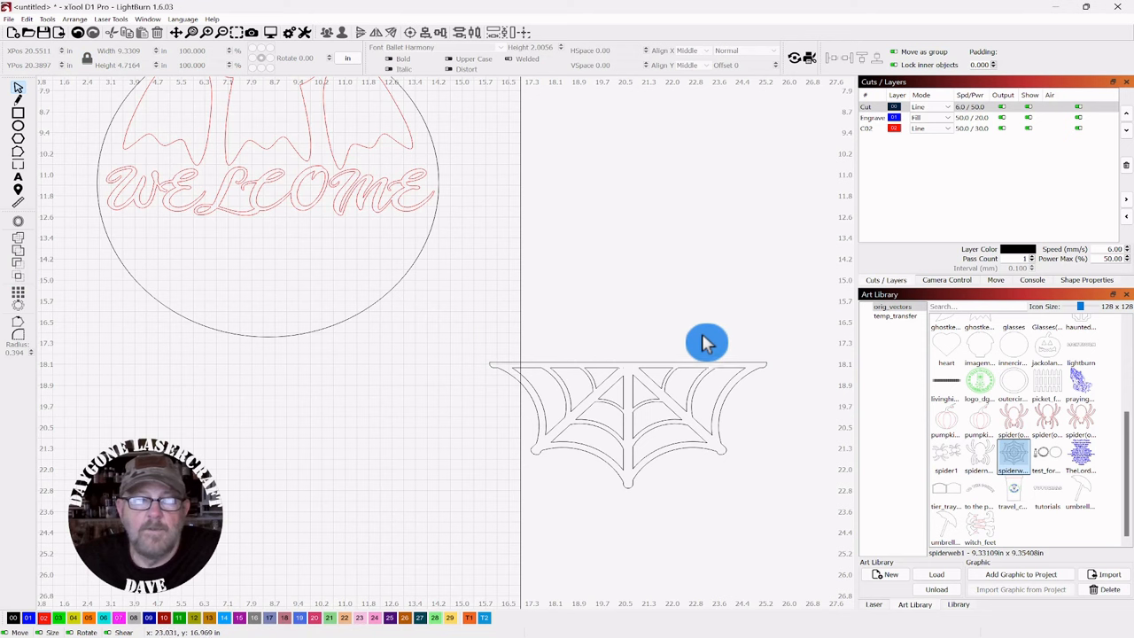
- Move the half web into the circle just below the WELCOME text, centred at about X 8.27, Y 15.04 in
left_click(620, 419)
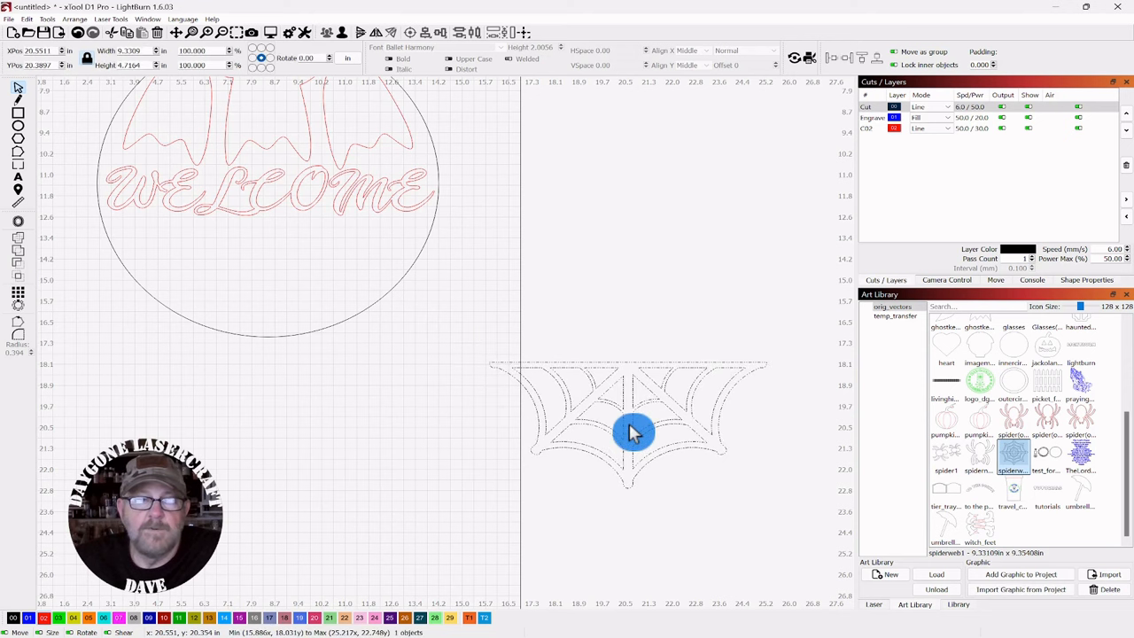
left_click_drag(631, 432, 265, 296)
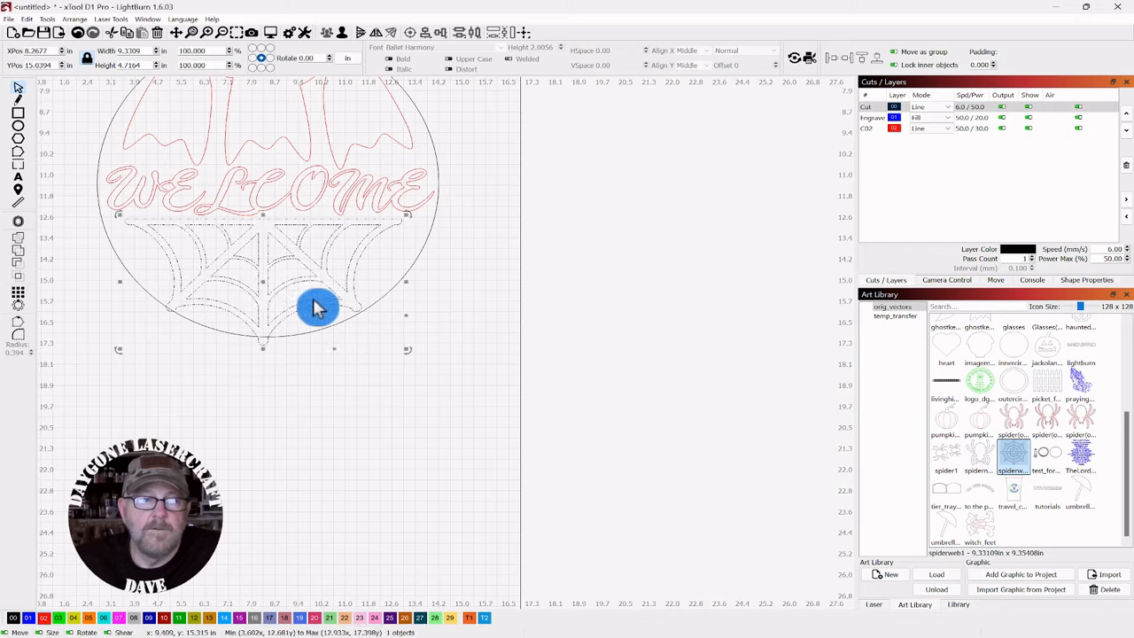
scroll(599, 463, "down", 4)
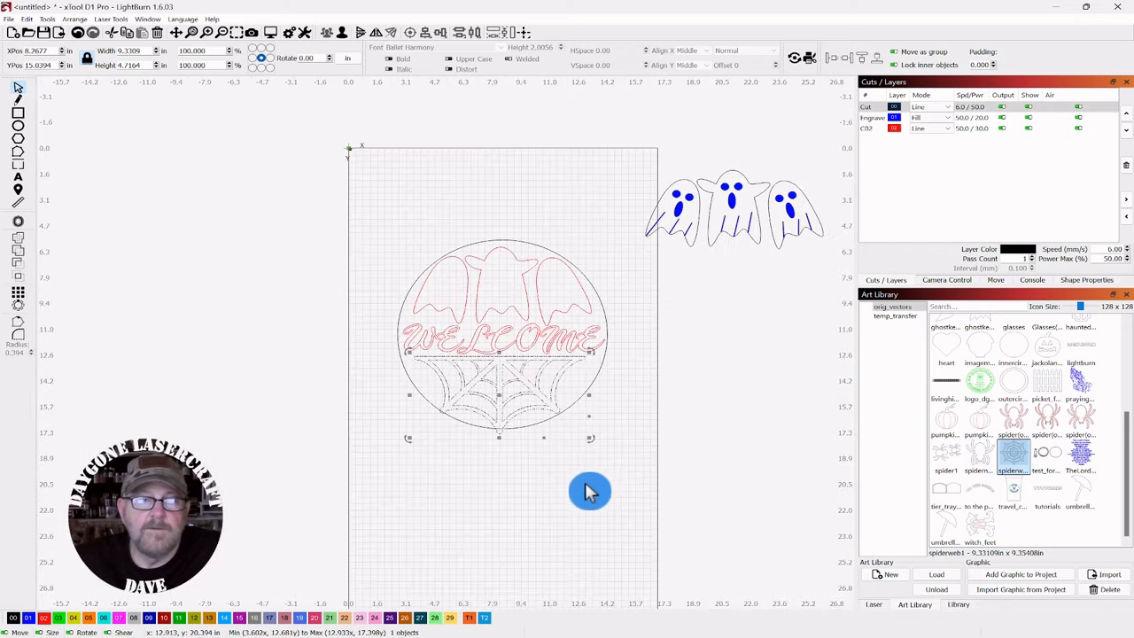
left_click_drag(683, 370, 623, 340)
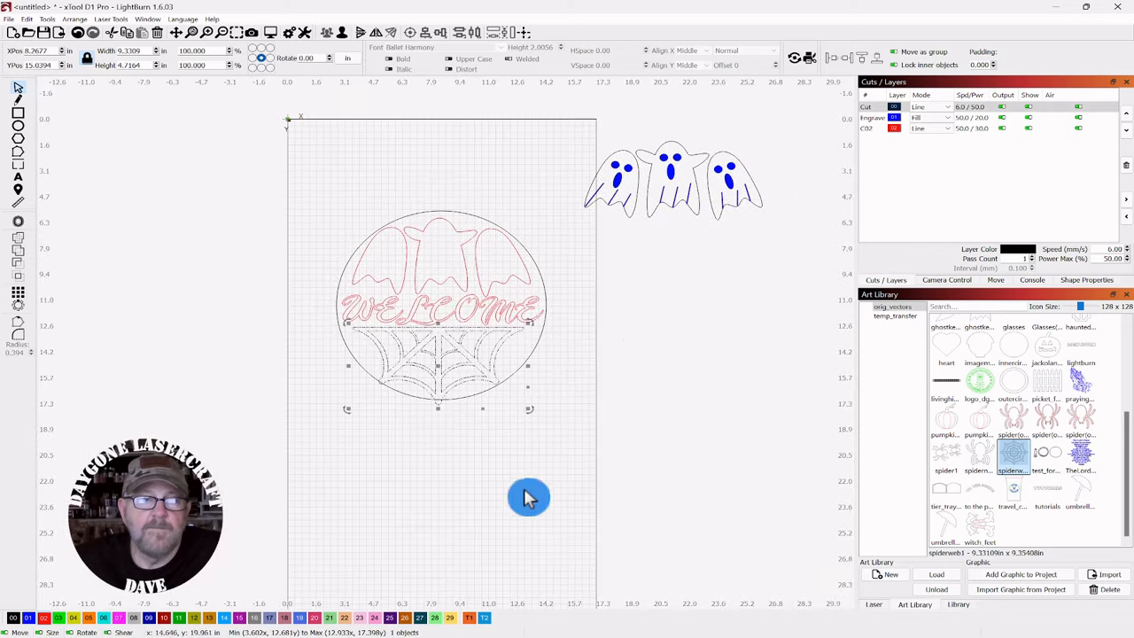
- Resize the half web to about 9.90 by 4.56 in so it fits inside the circle, with its upper edge touching the WELCOME text
scroll(501, 498, "up", 4)
left_click_drag(545, 430, 637, 542)
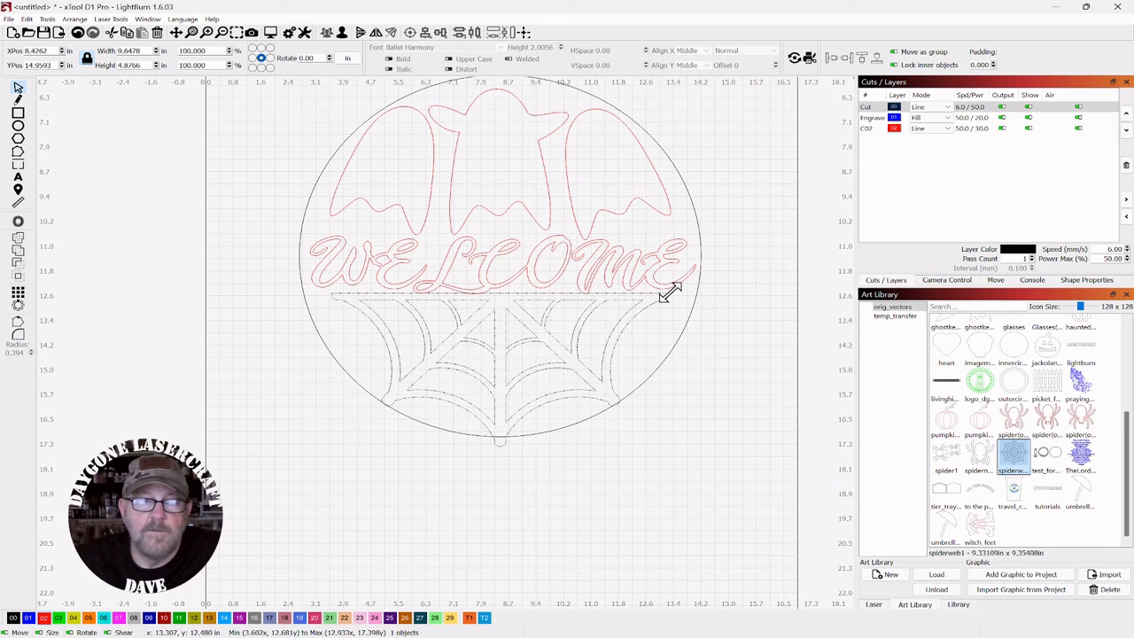
left_click(523, 387)
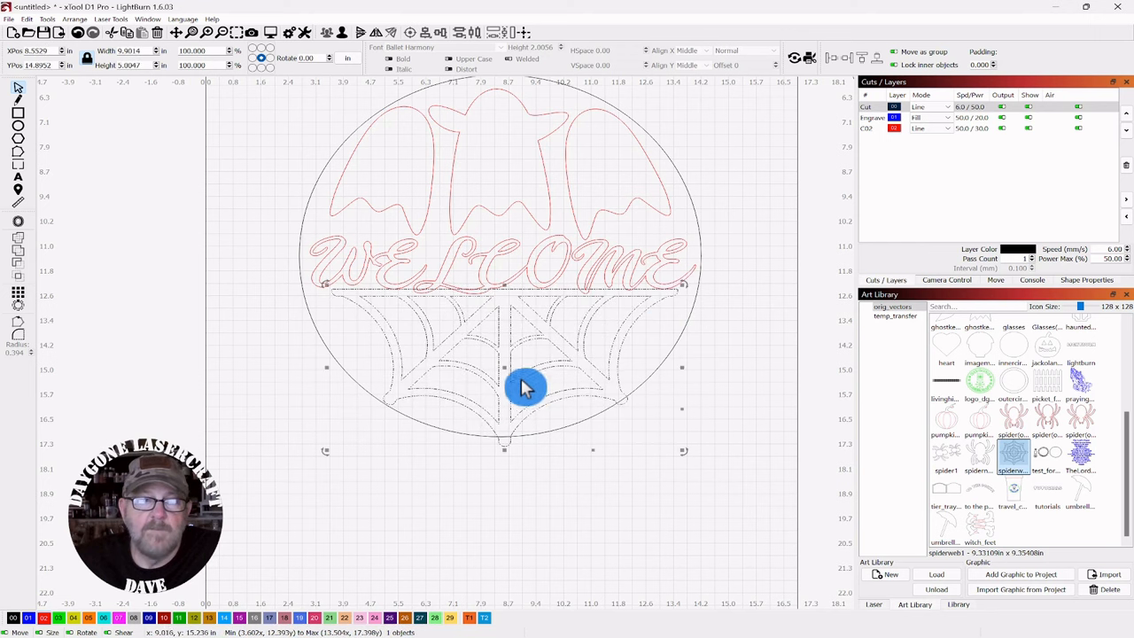
left_click_drag(507, 368, 504, 370)
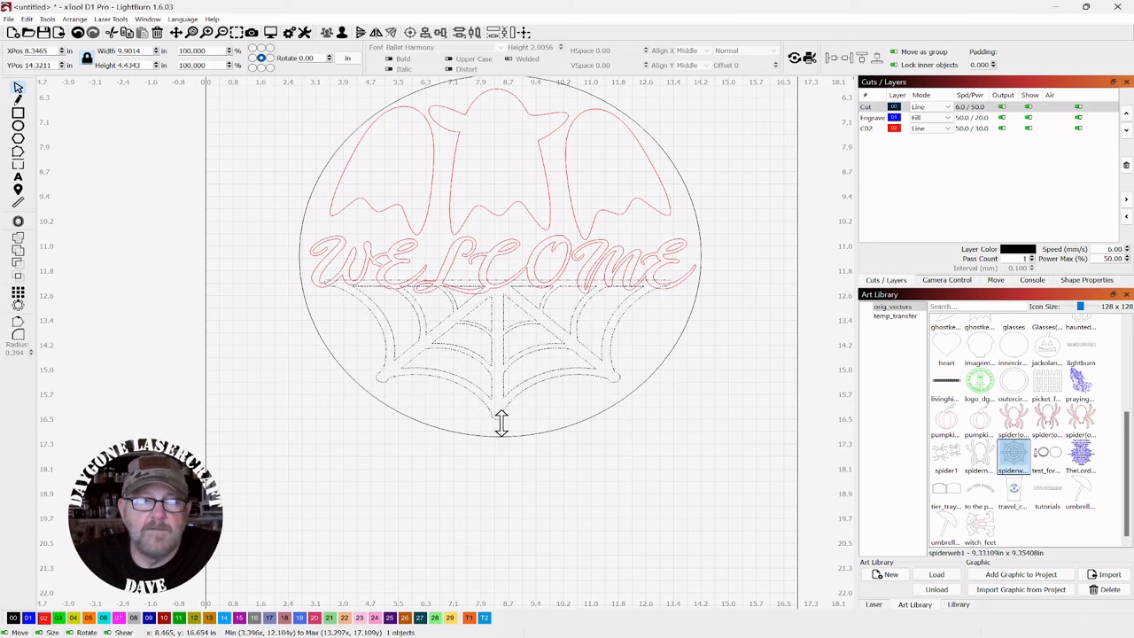
left_click_drag(497, 350, 501, 360)
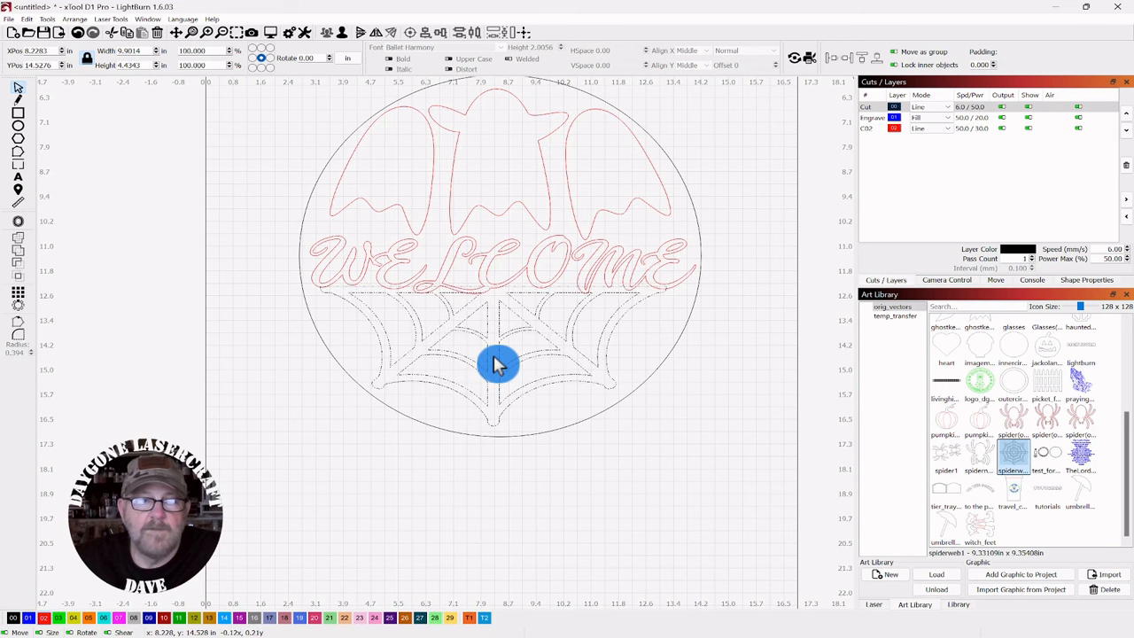
left_click_drag(497, 364, 497, 365)
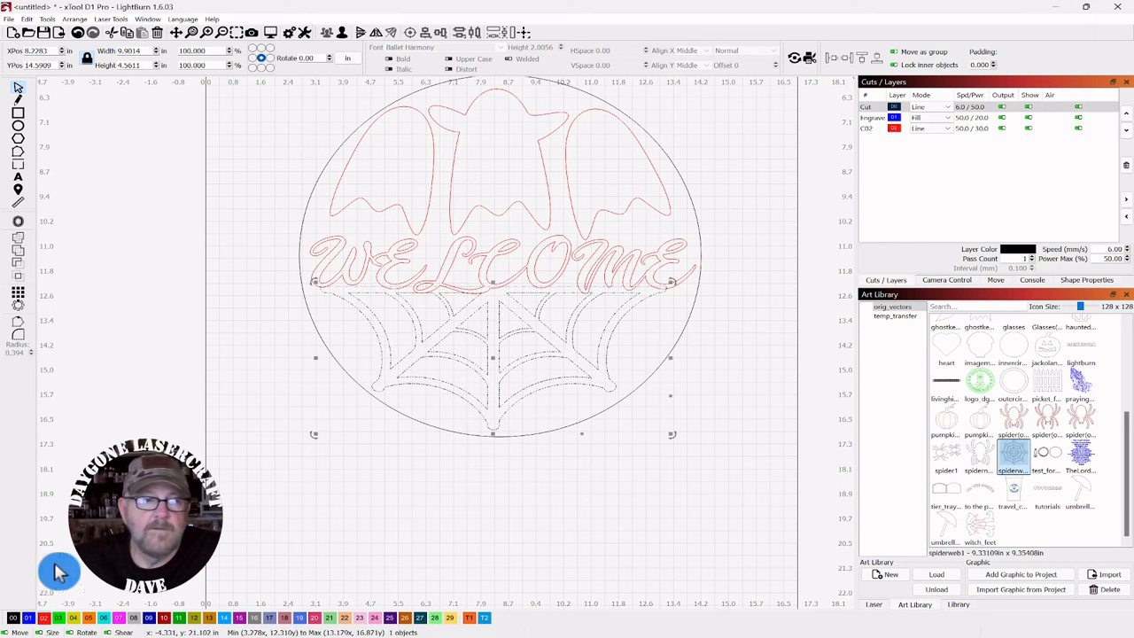
- Assign the half web to the red layer 02 and shift it slightly to centre at about X 8.27, Y 14.57 in
left_click(44, 618)
scroll(355, 471, "up", 5)
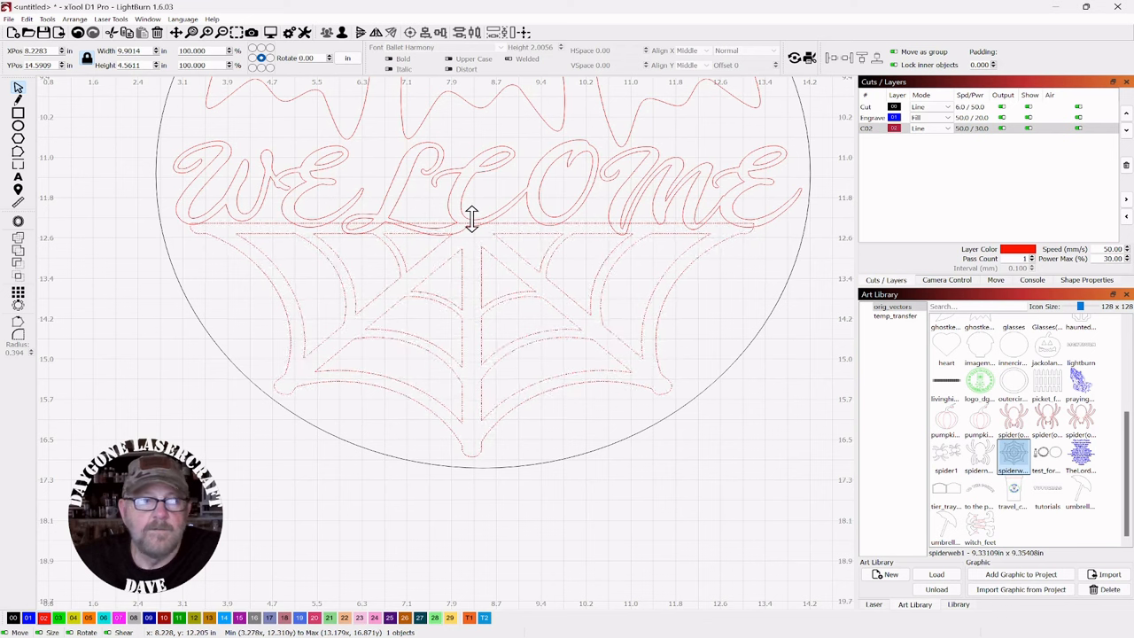
left_click(479, 342)
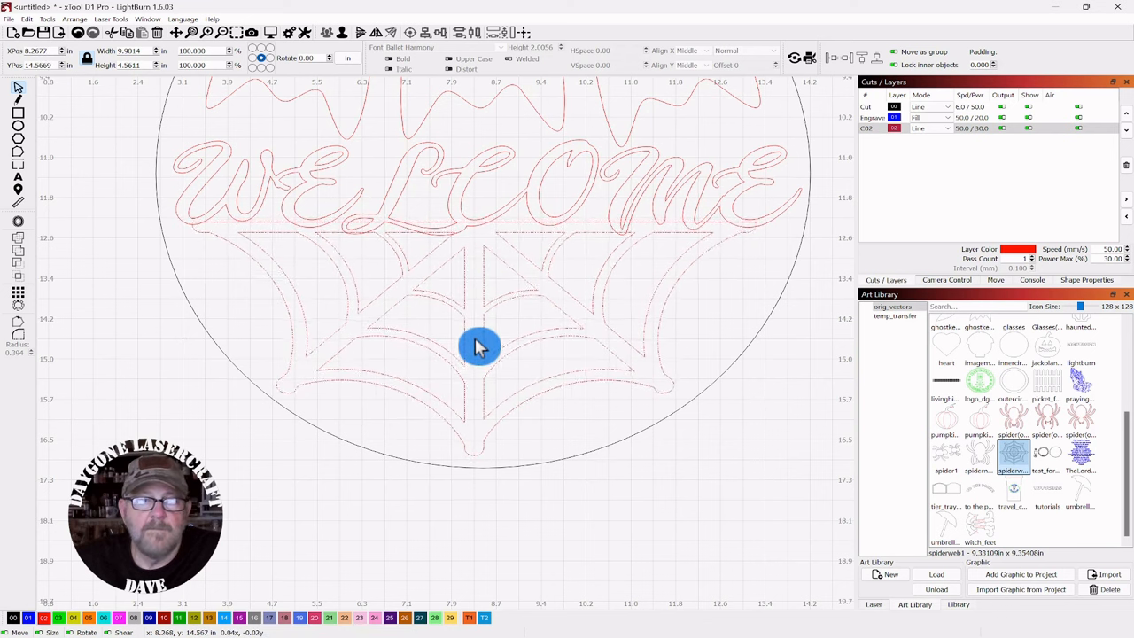
left_click(478, 345)
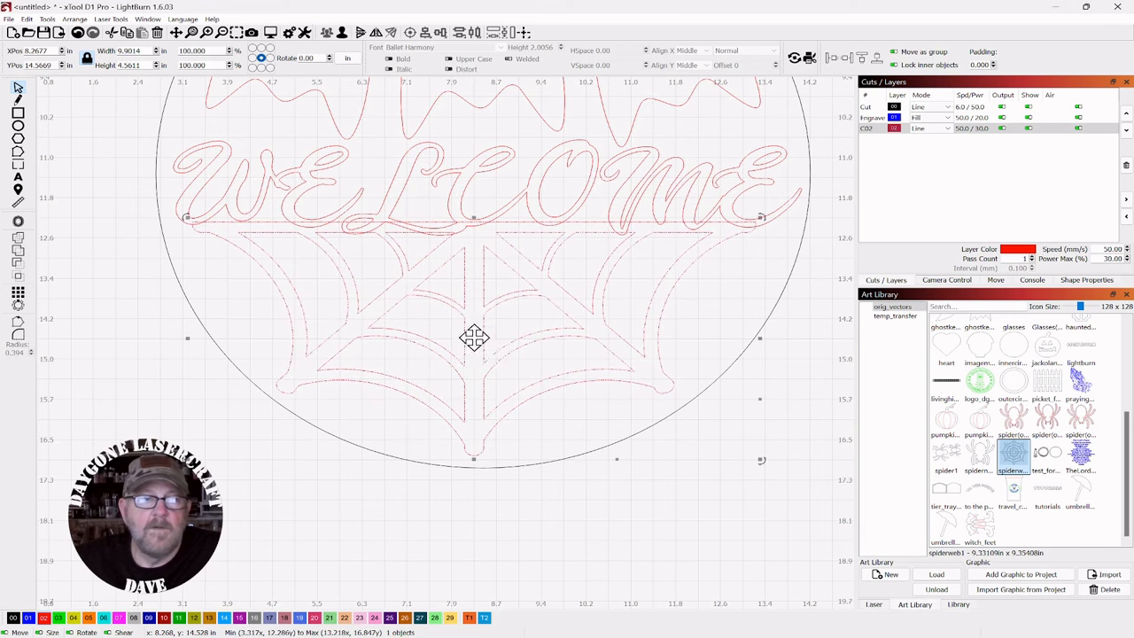
scroll(478, 350, "down", 5)
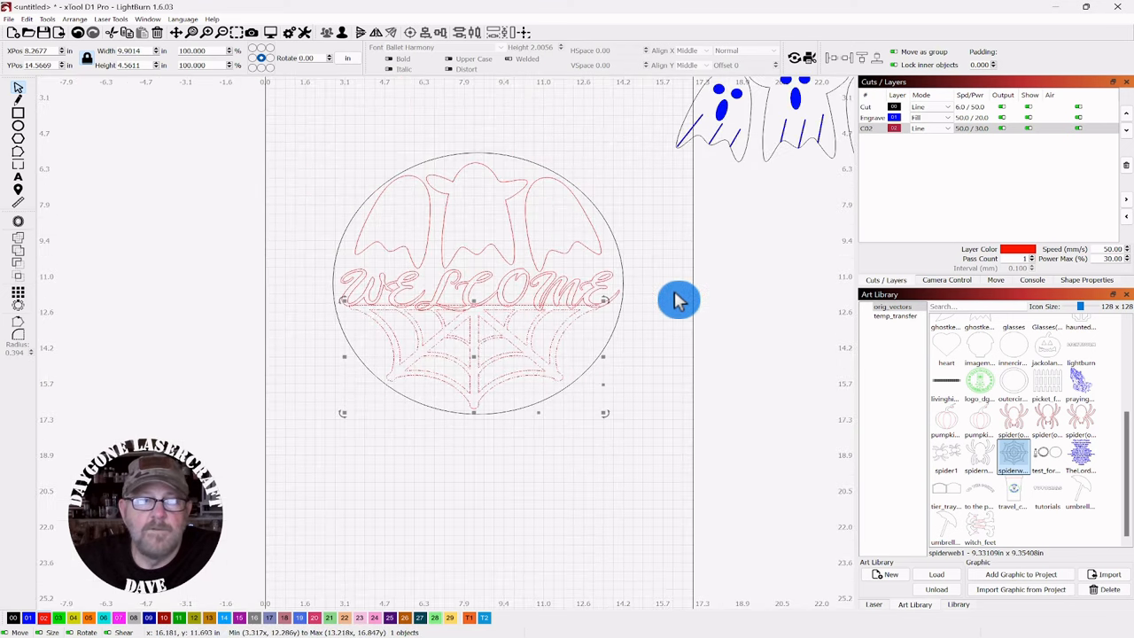
left_click(677, 299)
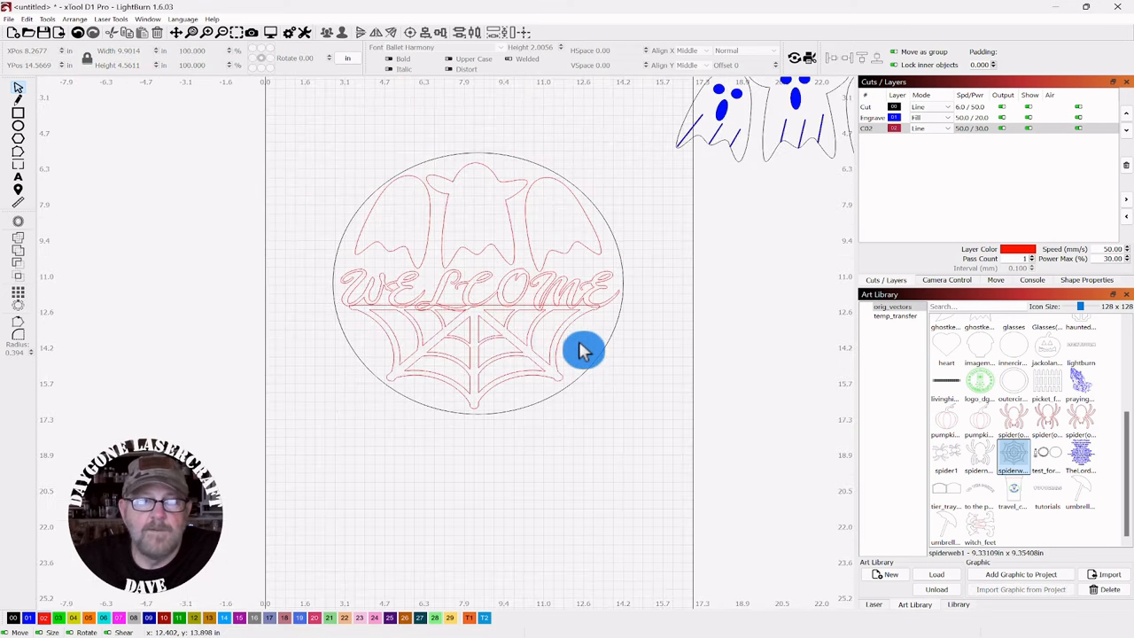
- Combine the WELCOME text and the half web into one shape with a Boolean union
left_click(360, 327)
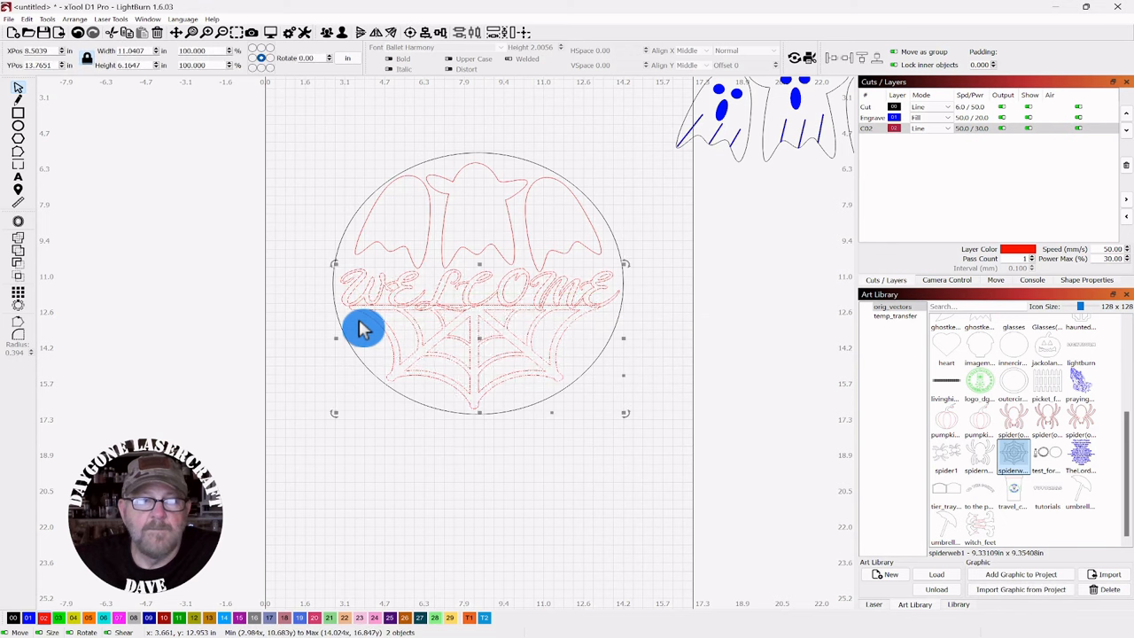
left_click(19, 247)
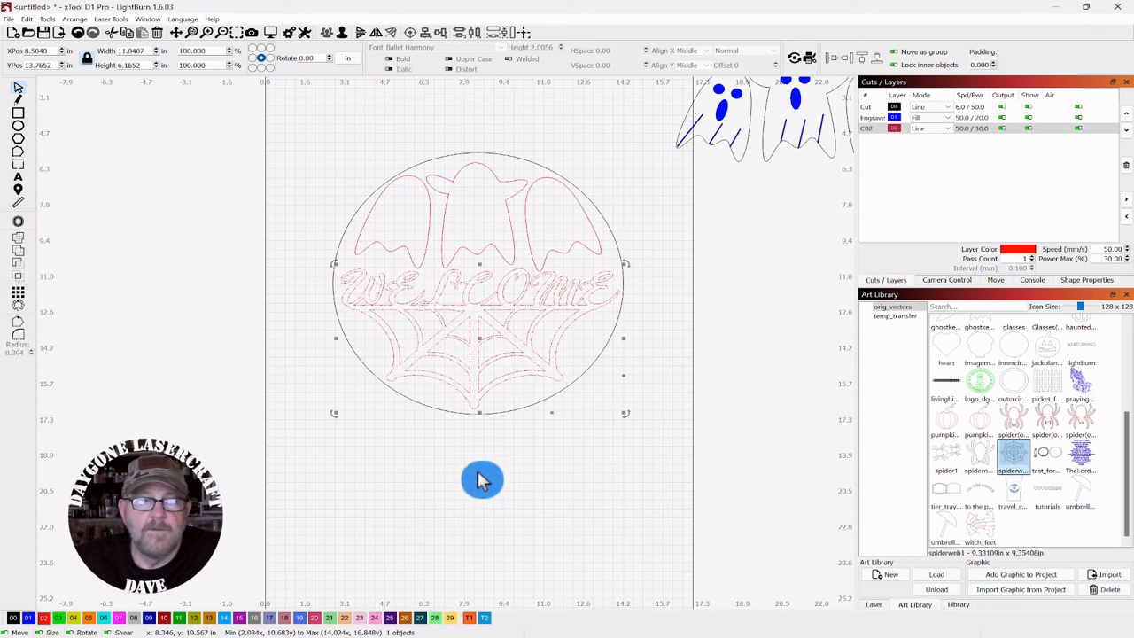
left_click(481, 477)
scroll(481, 360, "up", 3)
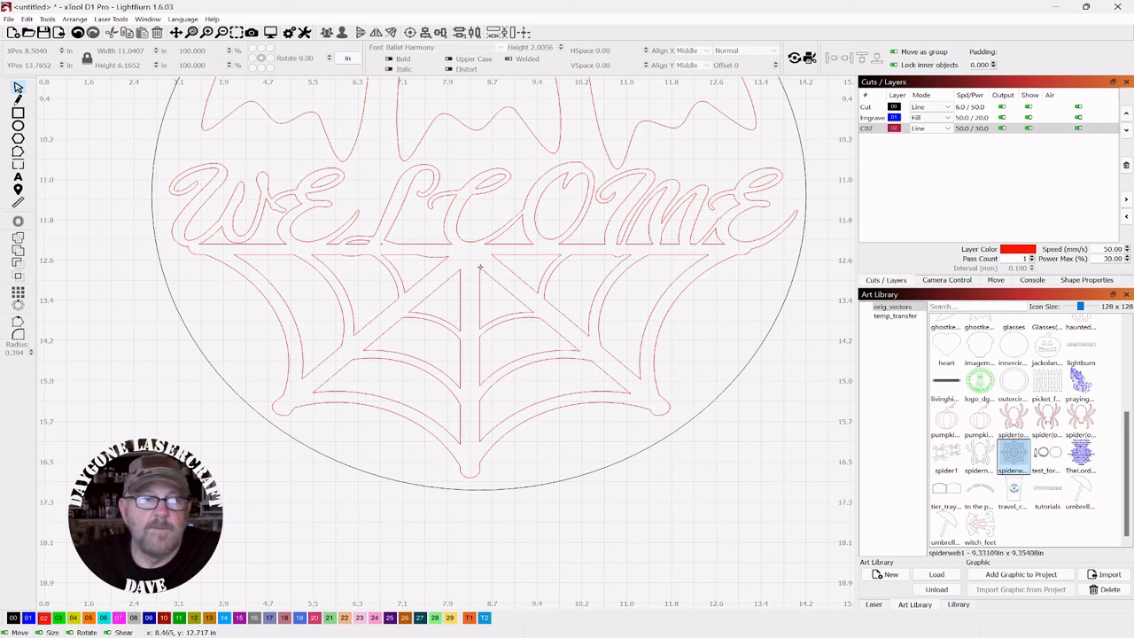
scroll(399, 268, "down", 3)
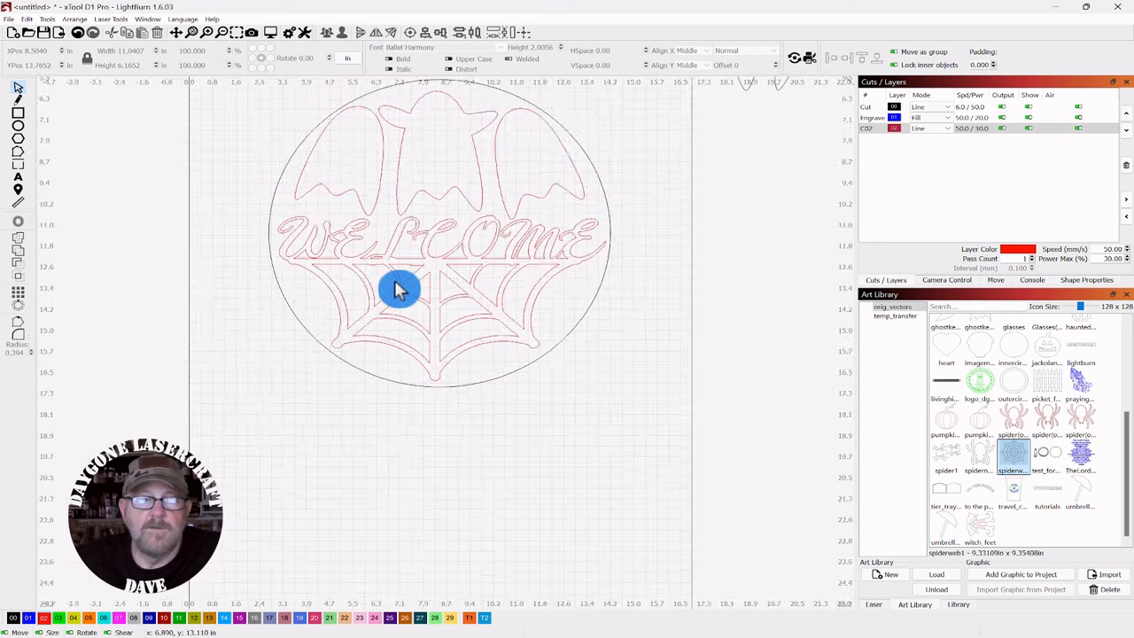
- Duplicate the combined WELCOME and web shape and move the copy outside the work area, centred at about X 22.88, Y 13.77 in
scroll(396, 287, "down", 2)
scroll(476, 311, "down", 3)
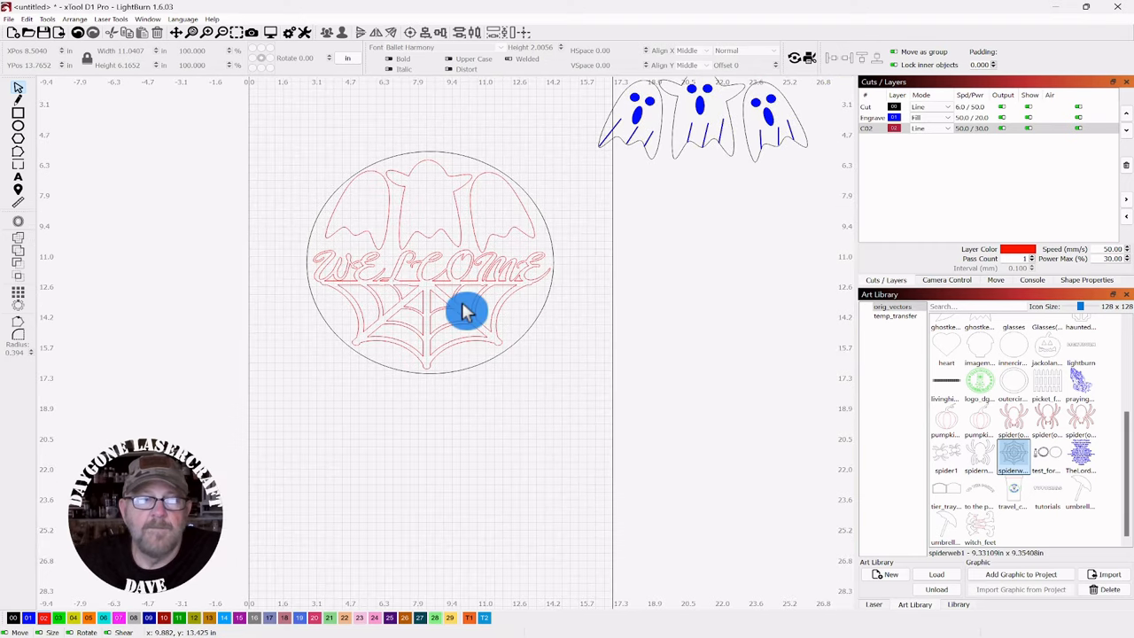
left_click(455, 278)
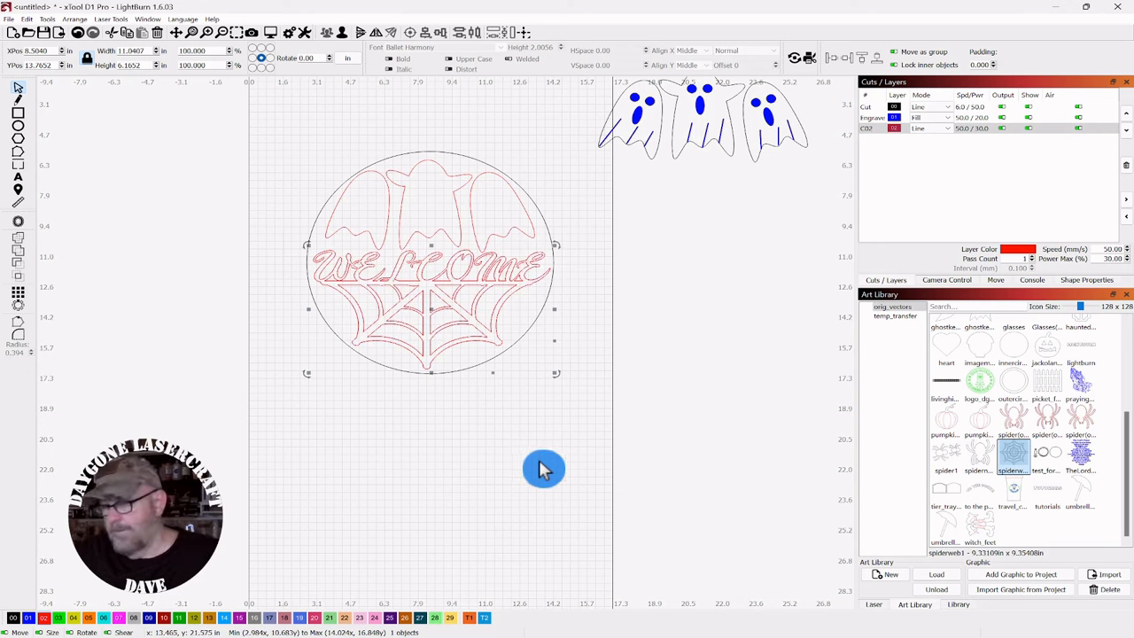
key("Right")
key("Right")
key("Right")
key("Right")
key("Right")
key("Right")
key("Right")
key("Right")
key("Right")
key("Right")
key("Right")
key("Right")
key("Right")
key("Right")
key("Right")
key("Right")
key("Right")
key("Right")
key("Right")
key("Right")
key("Right")
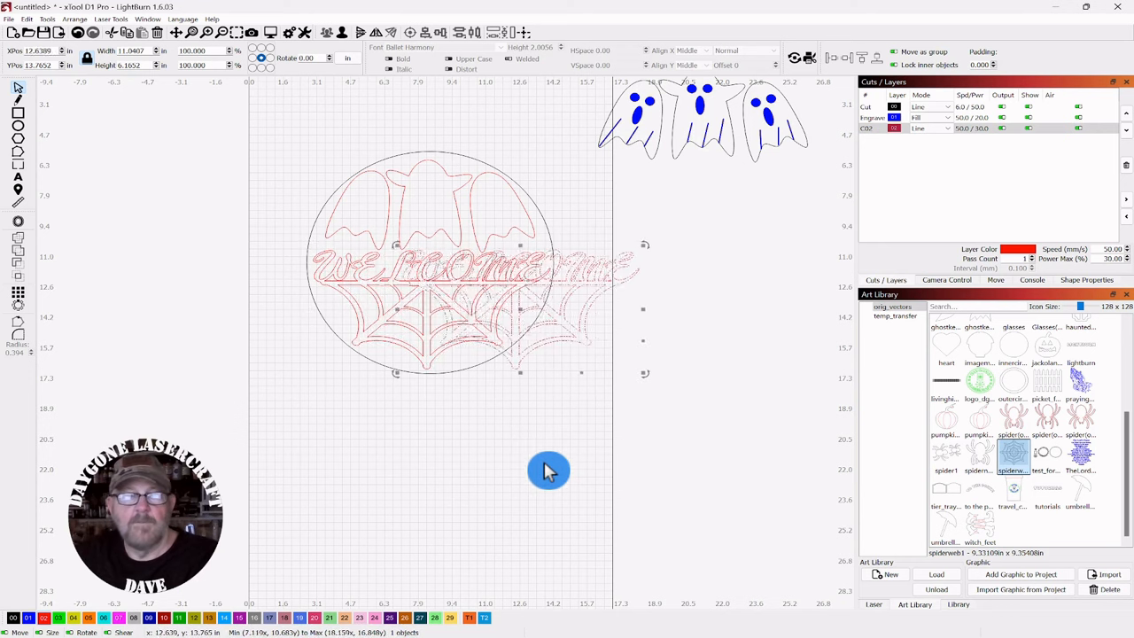
key("Right")
key("Right")
key("Right")
key("Right")
key("Right")
key("Right")
key("Right")
key("Right")
key("Right")
key("Right")
key("Right")
key("Right")
key("Right")
key("Right")
key("Right")
key("Right")
key("Right")
key("Right")
key("Right")
key("Right")
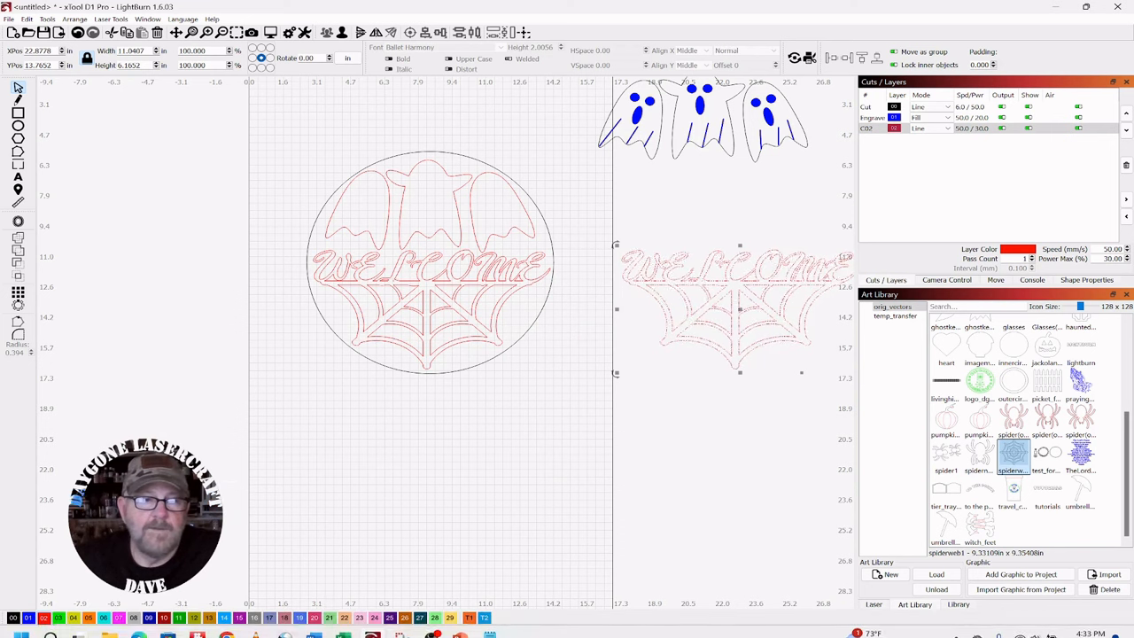
- Assign the copied WELCOME and web shape to the black Cut layer 00
left_click(12, 619)
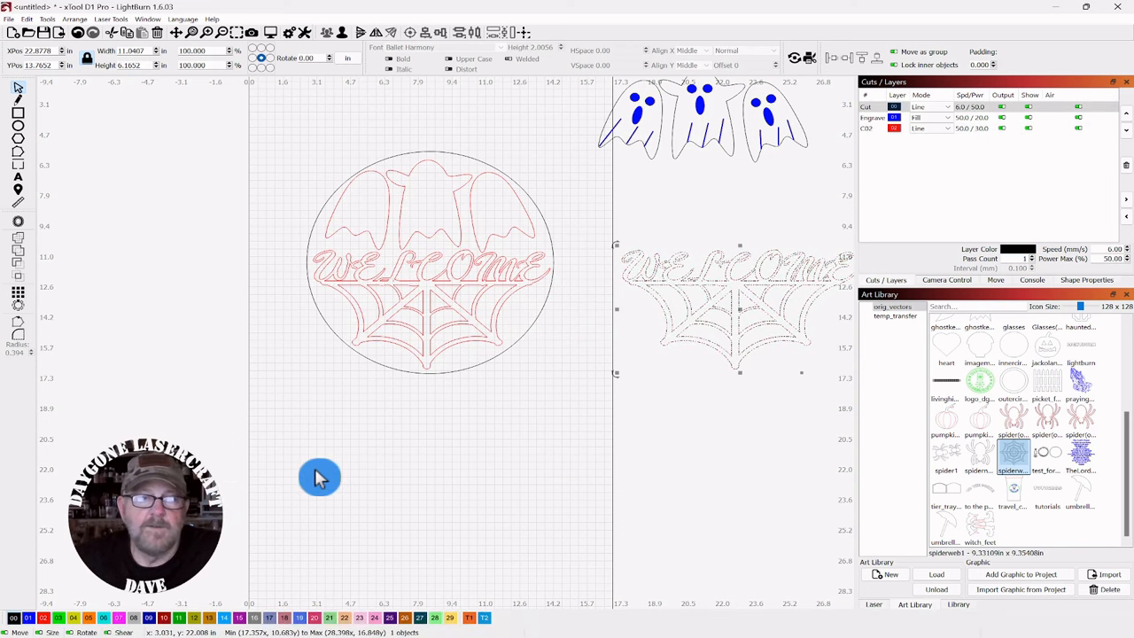
scroll(439, 453, "down", 2)
left_click_drag(598, 487, 621, 418)
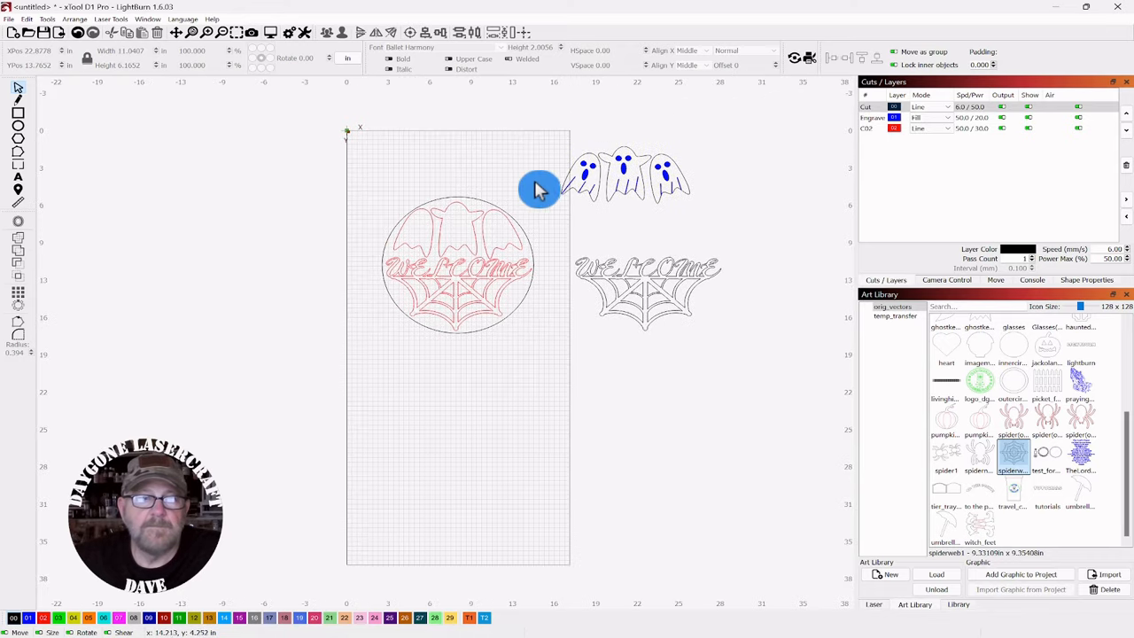
- Move the three detailed ghosts into the work area above the circle, centred at about X 8.82, Y 2.40 in
scroll(541, 354, "up", 2)
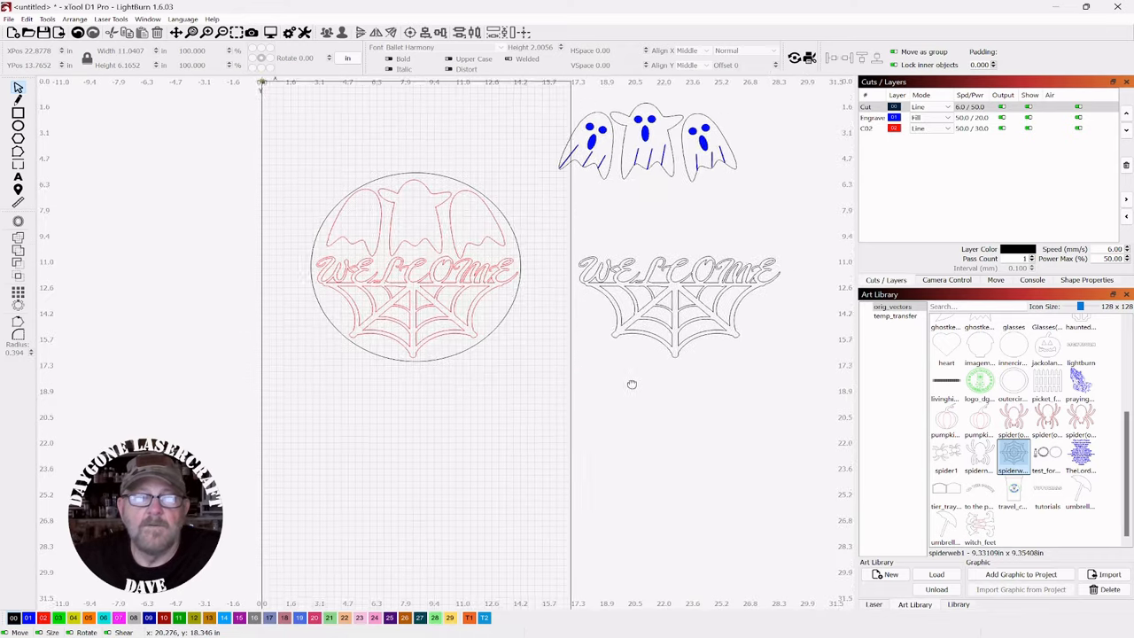
left_click_drag(630, 385, 627, 406)
left_click_drag(756, 125, 567, 220)
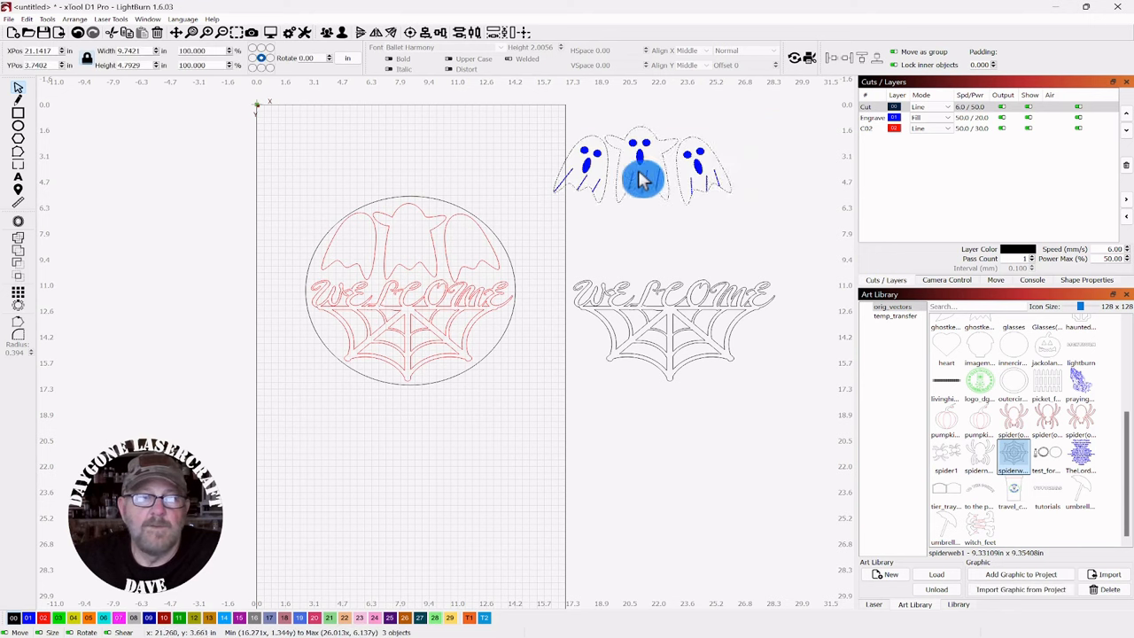
left_click_drag(646, 177, 425, 149)
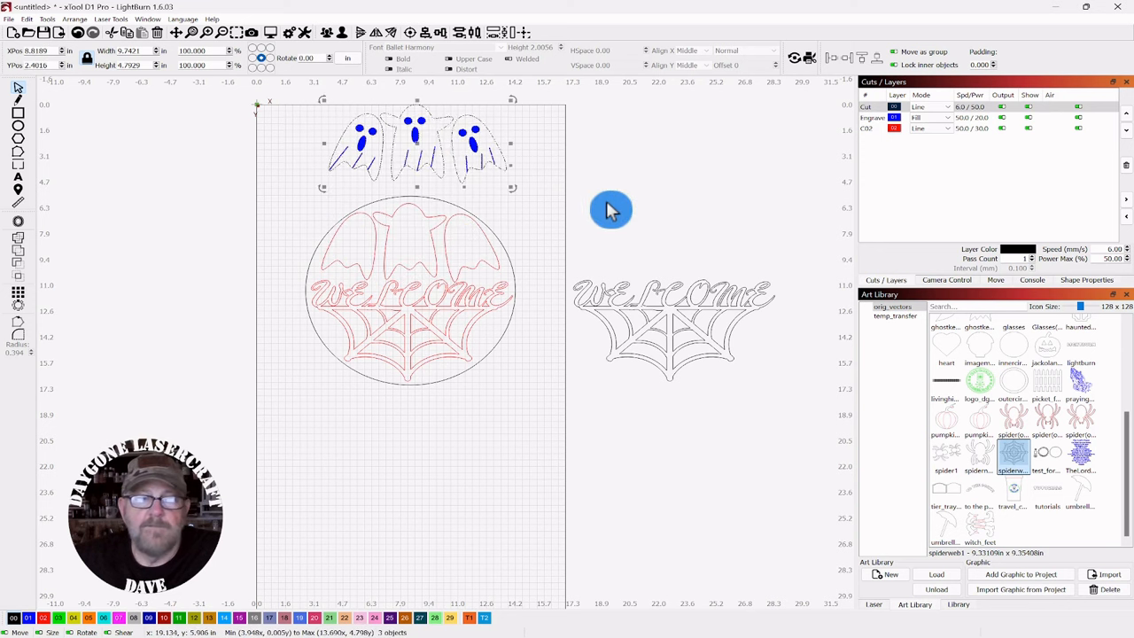
- Move the black WELCOME and web copy into the work area below the circle, centred at about X 8.70, Y 21.06 in
left_click(650, 339)
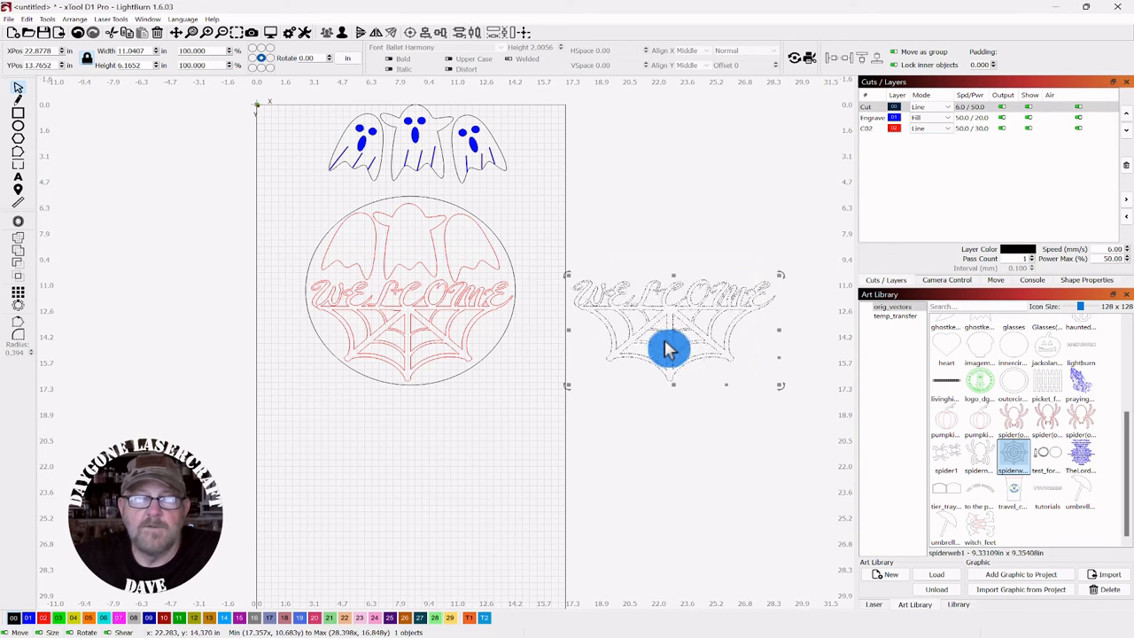
left_click_drag(674, 331, 626, 340)
left_click(509, 437)
scroll(518, 431, "up", 2)
left_click_drag(537, 355, 537, 401)
scroll(514, 390, "down", 5)
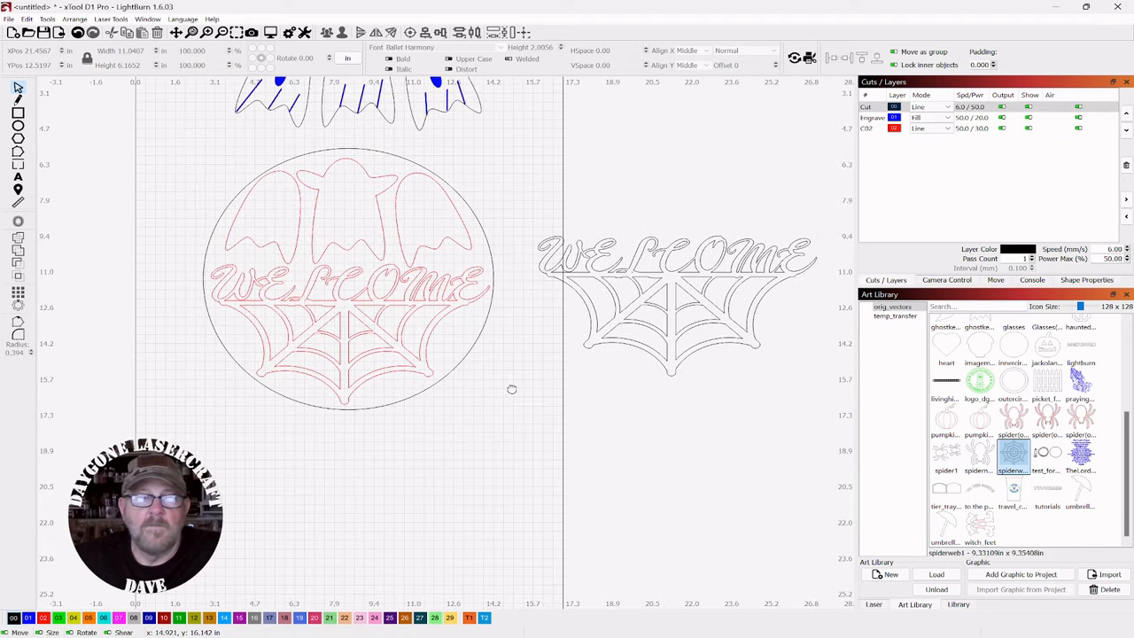
left_click(537, 405)
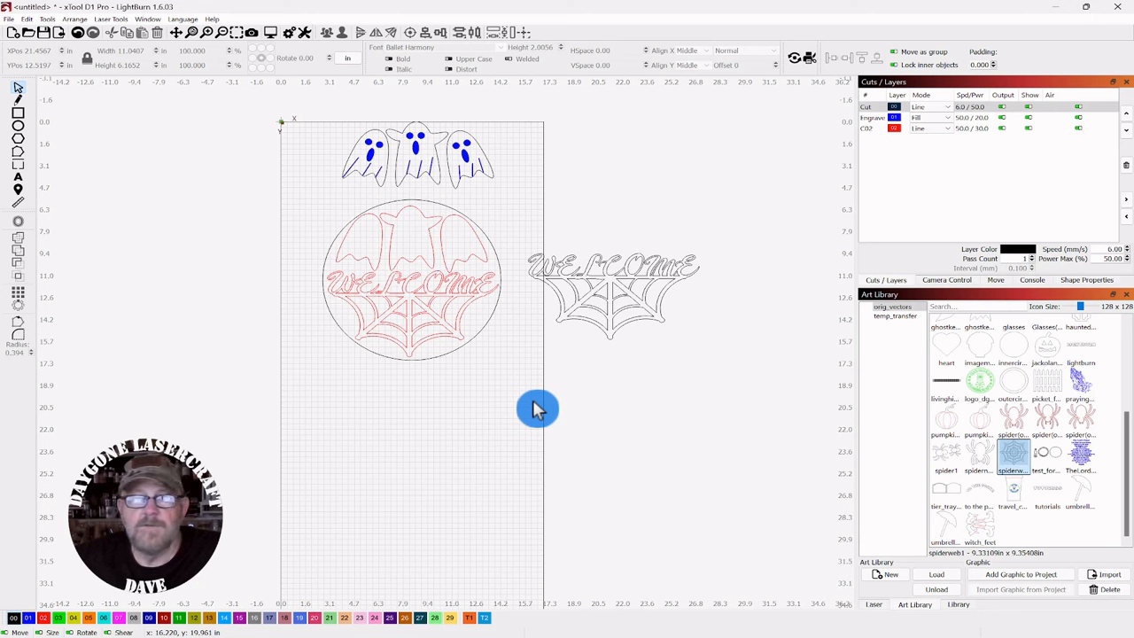
left_click_drag(616, 250, 529, 340)
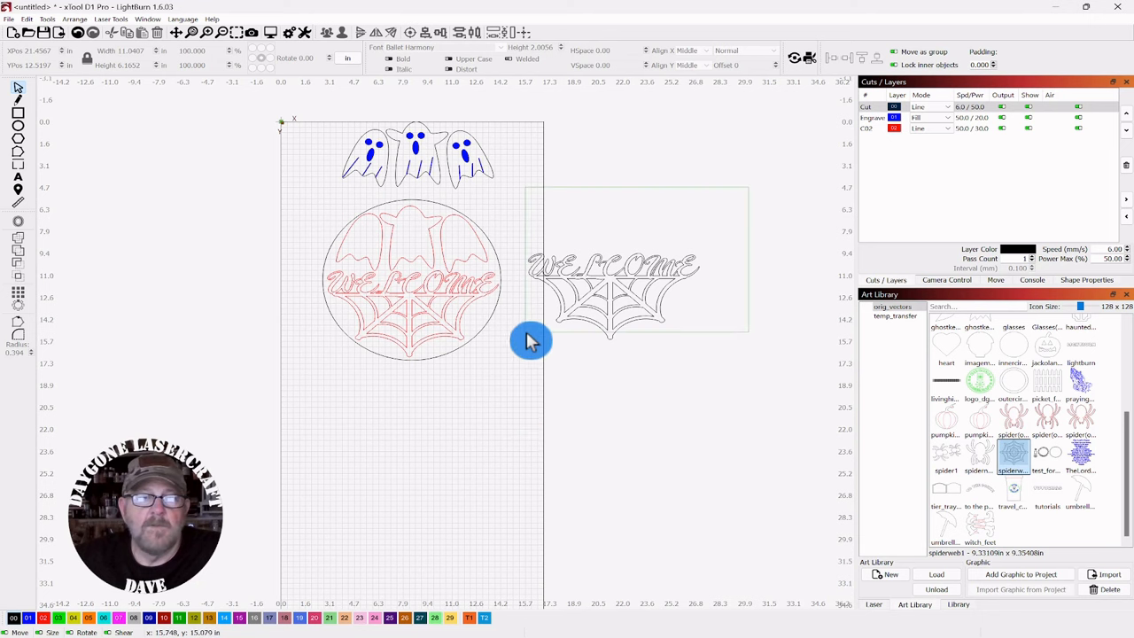
left_click_drag(595, 321, 417, 423)
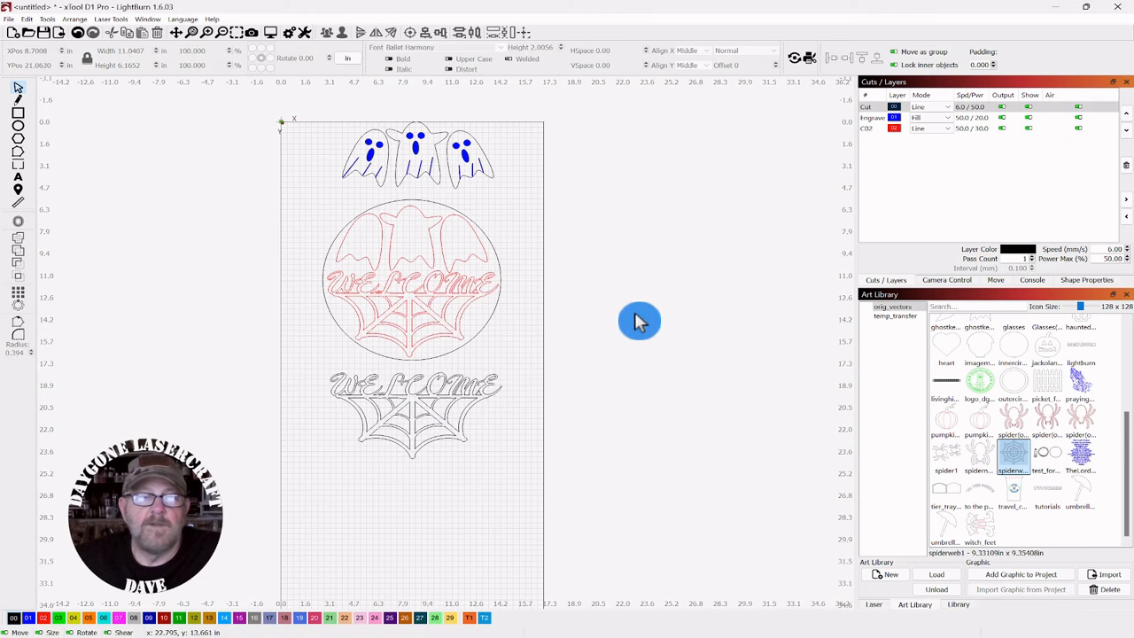
scroll(572, 339, "up", 3)
left_click_drag(476, 197, 607, 272)
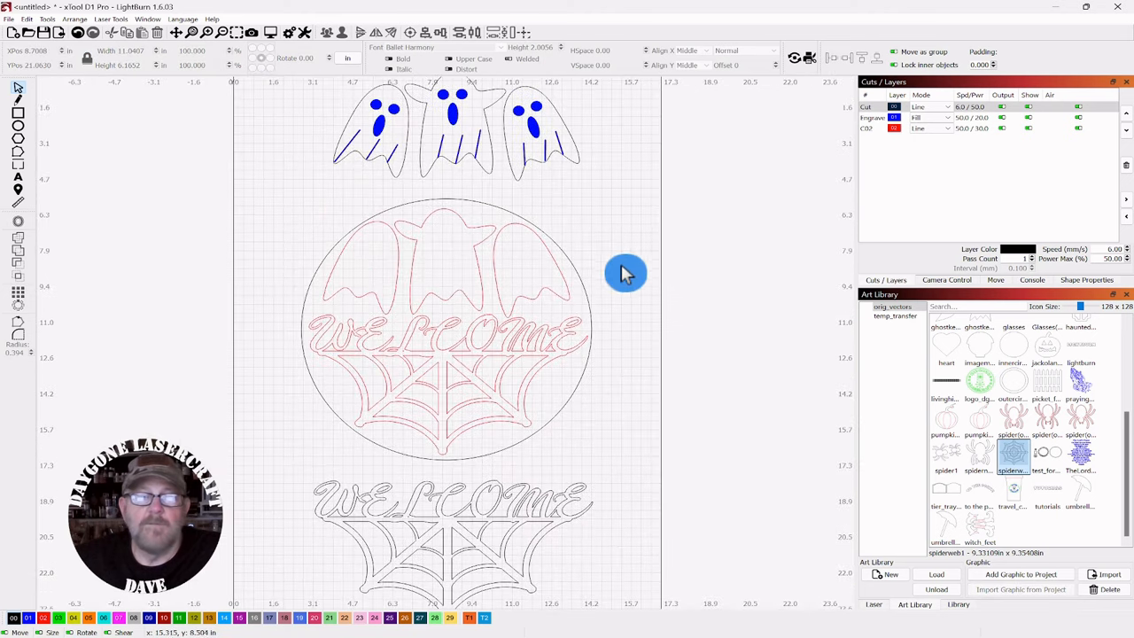